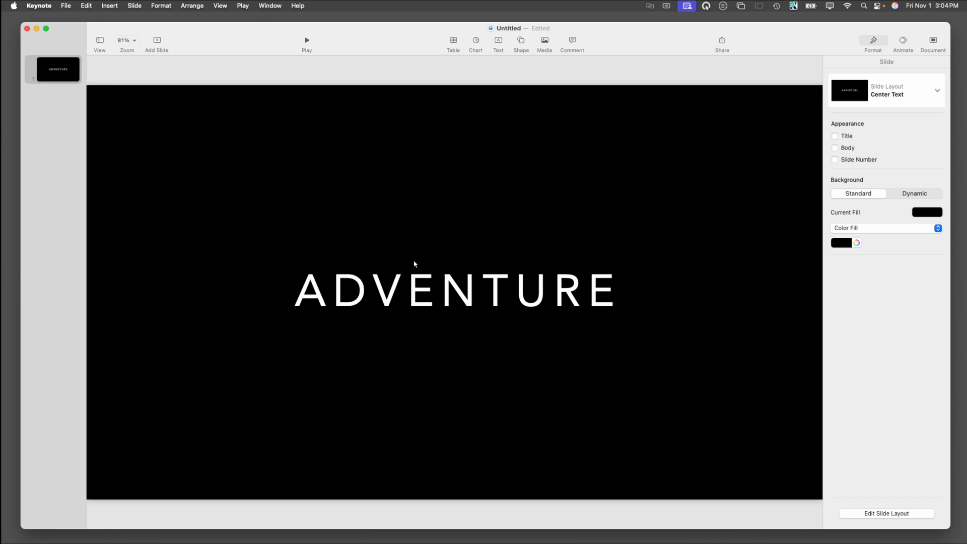
Widen the slide navigator so the slide thumbnail is larger, and show the object list.
click(83, 180)
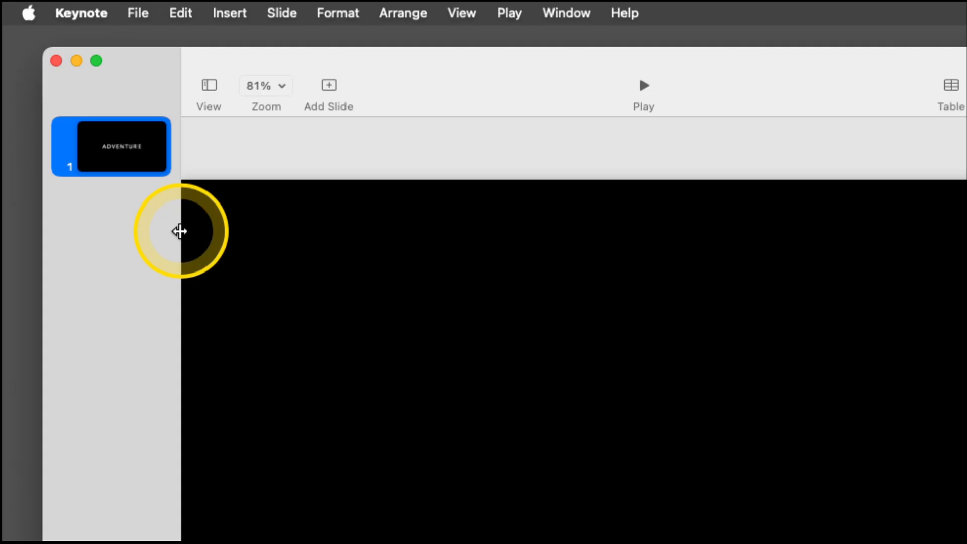
drag(180, 231, 384, 259)
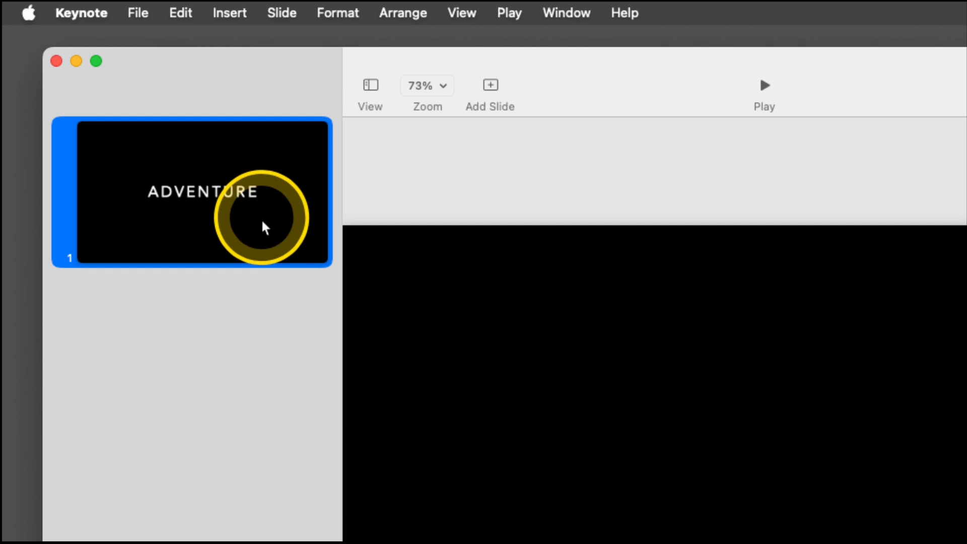
click(371, 85)
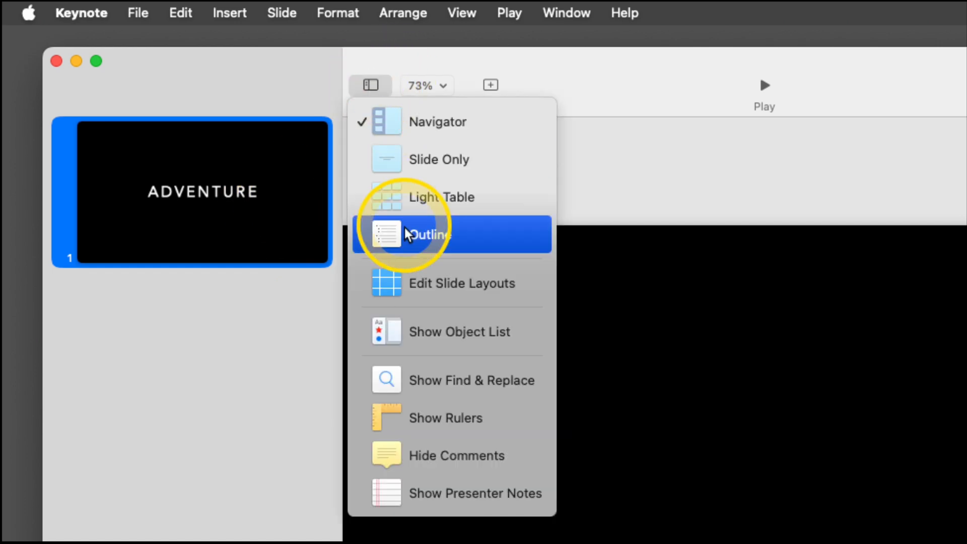
click(427, 333)
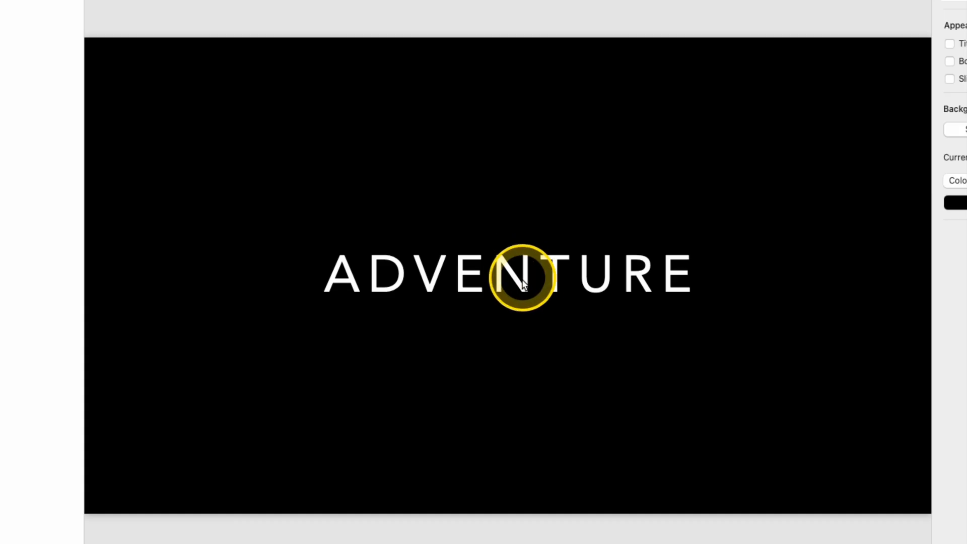
Move the ADVENTURE title up to y 6.14 cm and place a duplicate of it directly below, in the slide's lower half.
drag(522, 282, 521, 198)
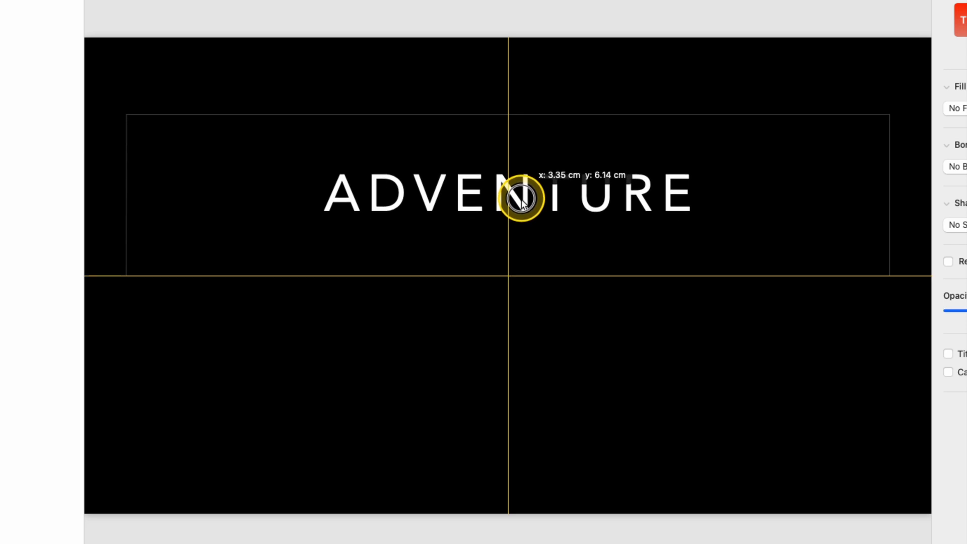
right_click(522, 199)
drag(521, 198, 527, 353)
click(557, 328)
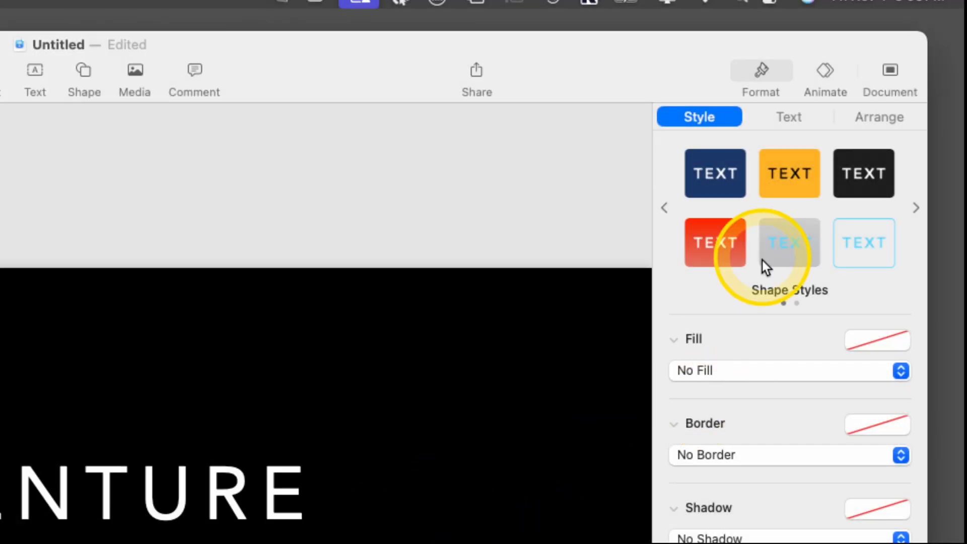
Set the lower ADVENTURE text to 64 pt and align it vertically to the top of its text box.
click(789, 118)
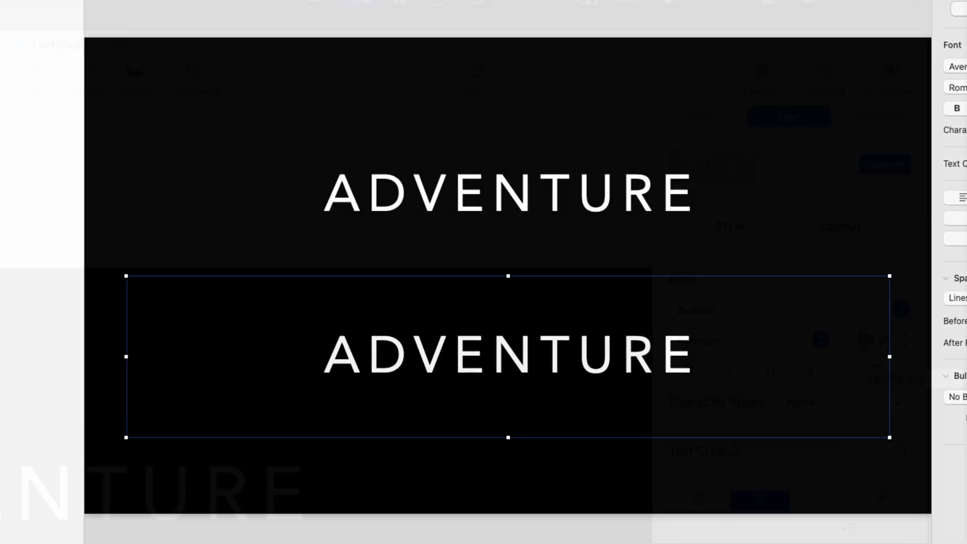
click(865, 340)
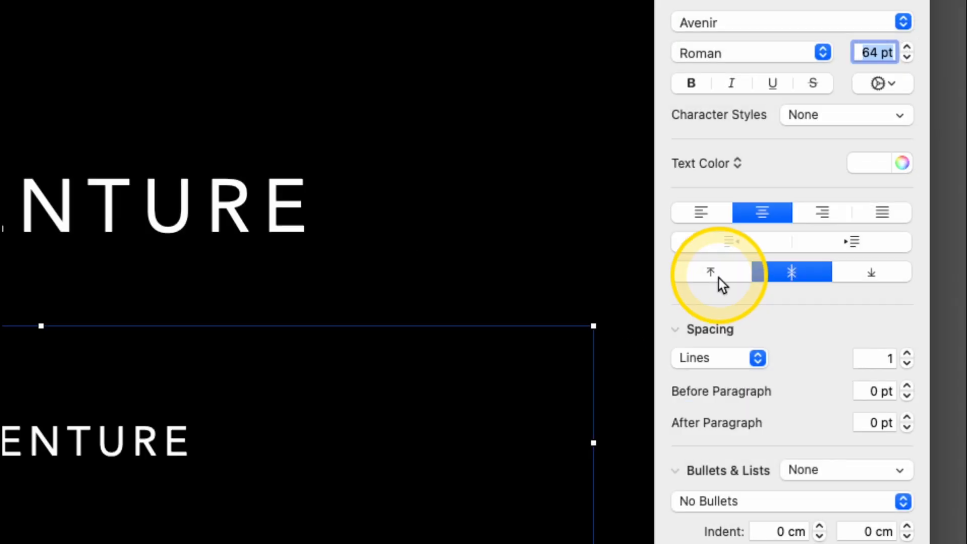
click(850, 268)
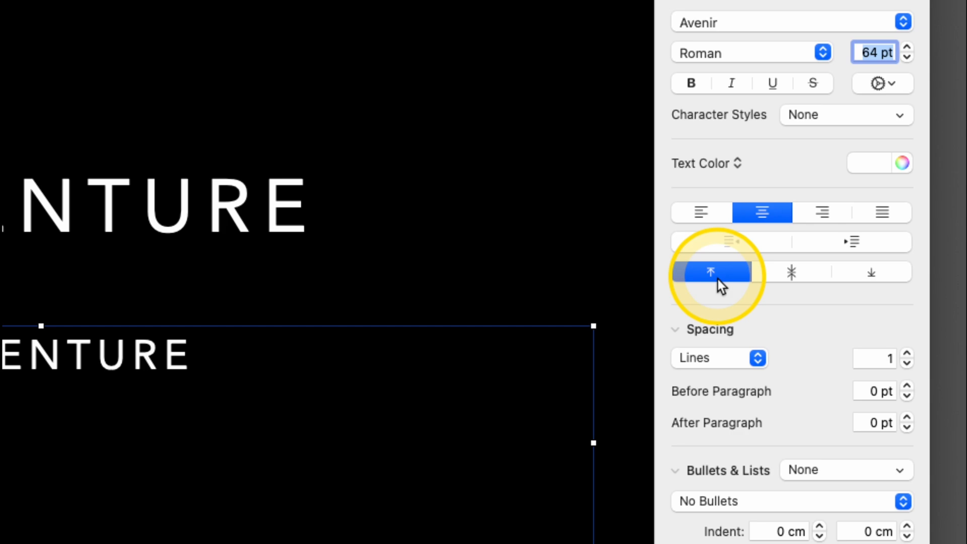
Set the font size of the upper ADVENTURE title to 96 pt.
click(402, 222)
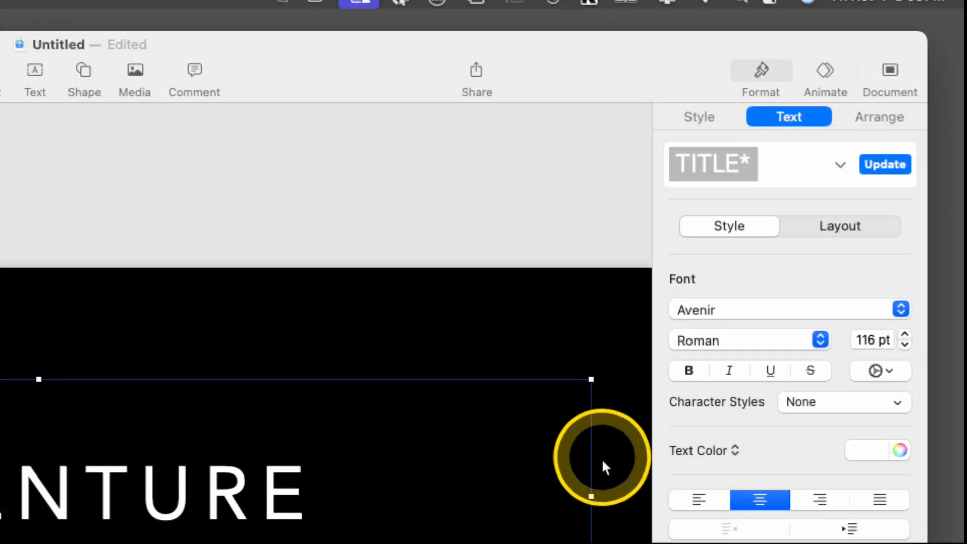
click(917, 166)
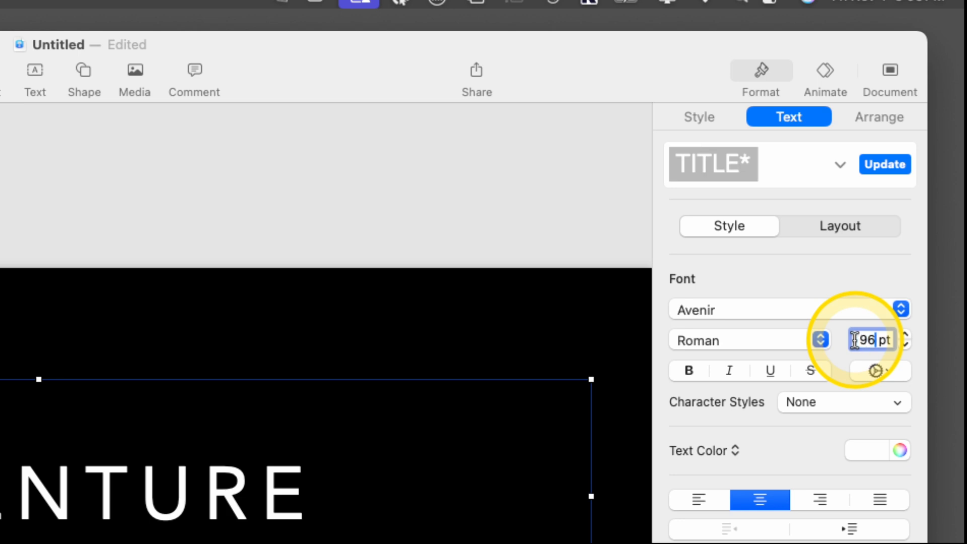
key(Return)
click(571, 511)
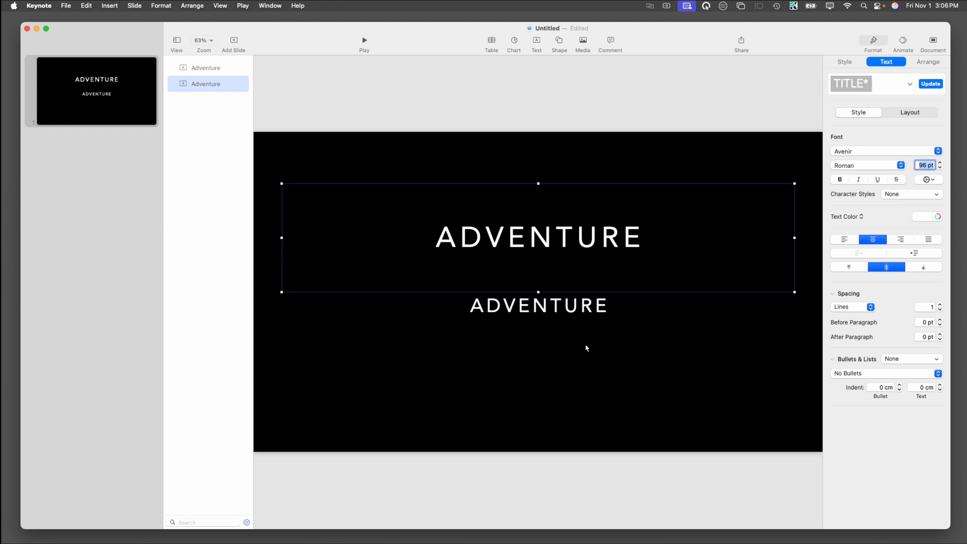
click(441, 172)
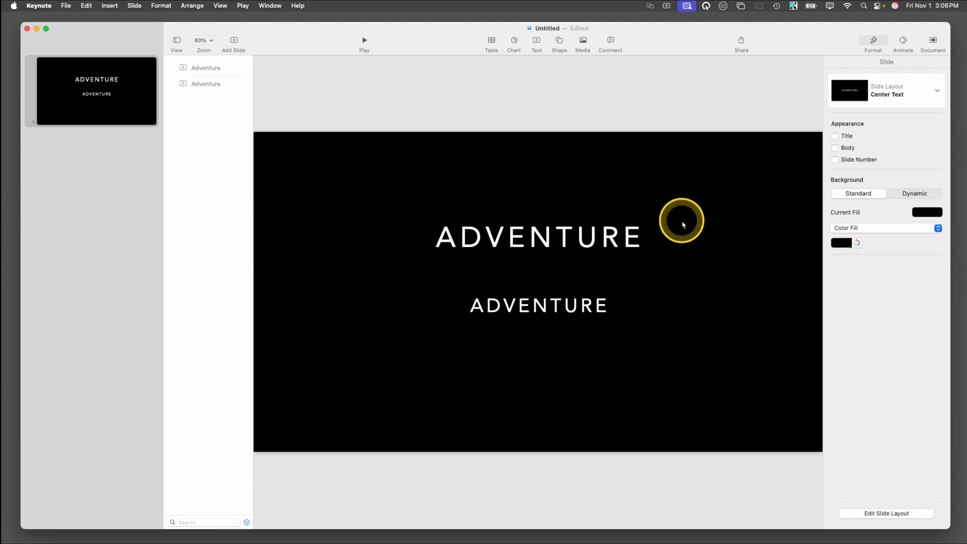
click(705, 191)
click(703, 328)
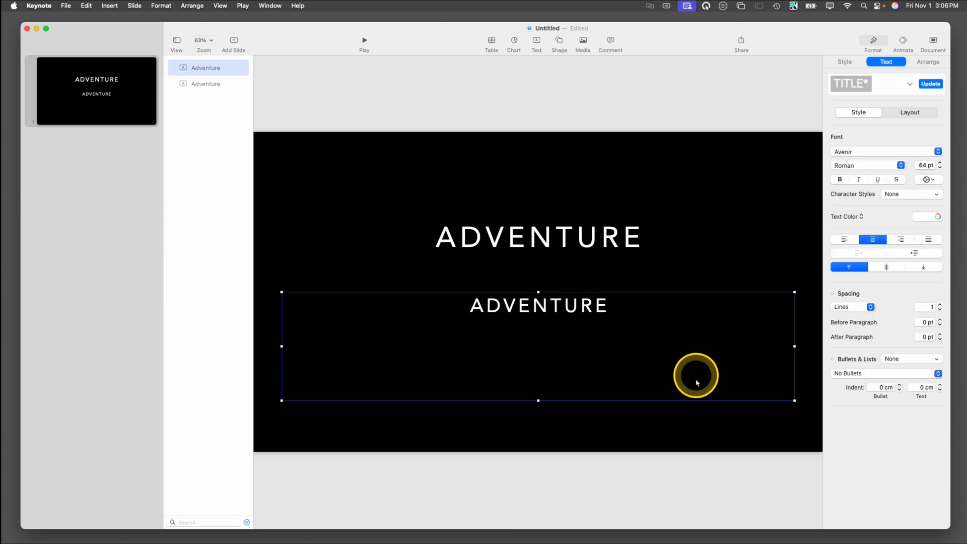
Fill the slide background with the light blue gradient preset.
click(689, 410)
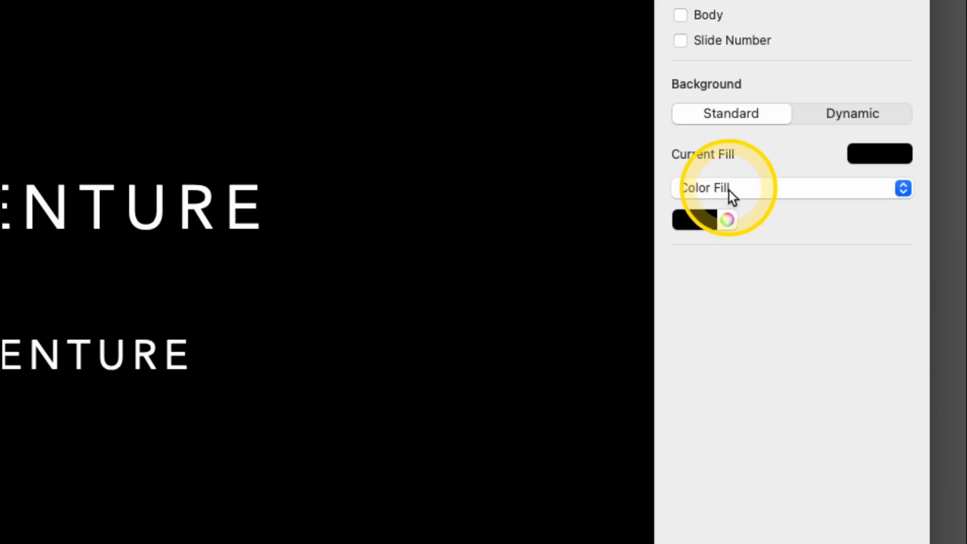
click(729, 190)
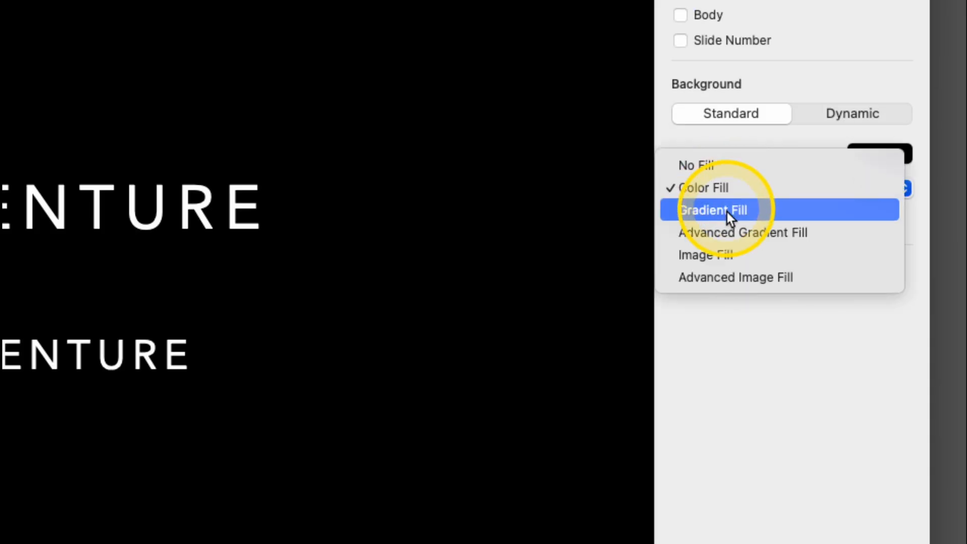
click(724, 231)
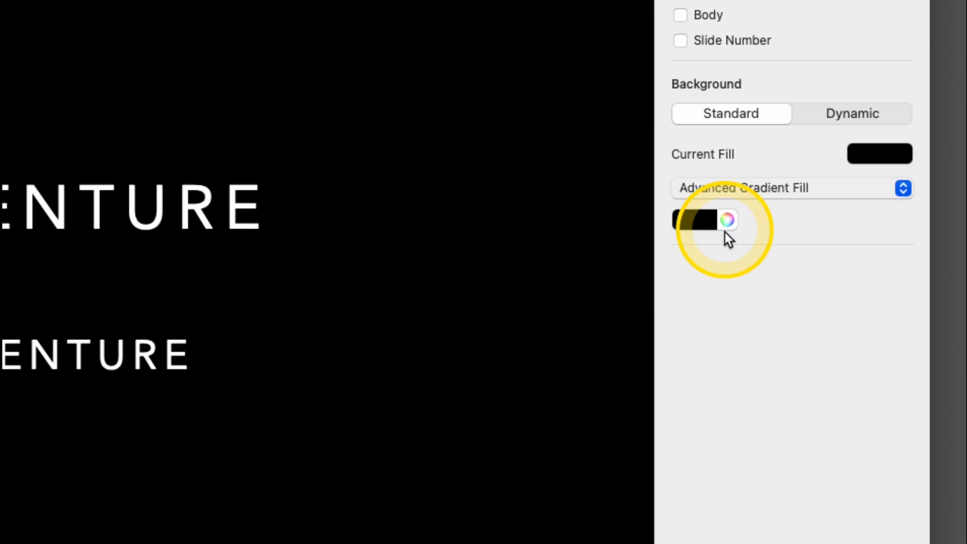
click(882, 159)
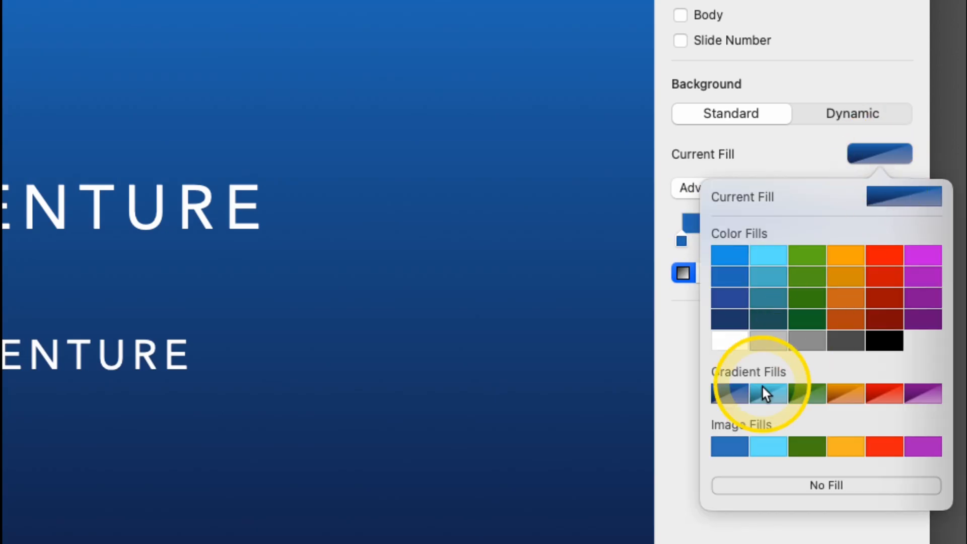
click(765, 399)
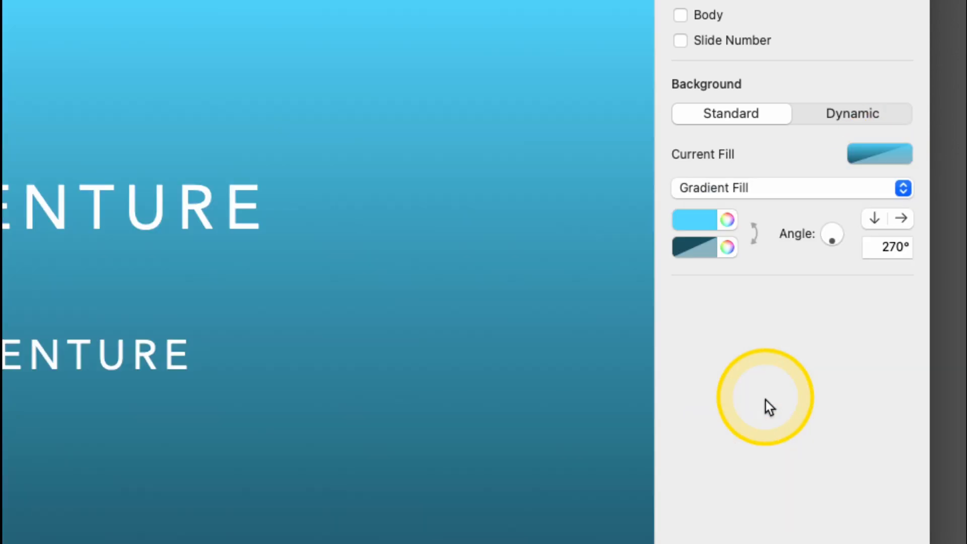
Set the second colour of the background gradient to Turquoise from the Crayons palette.
click(707, 249)
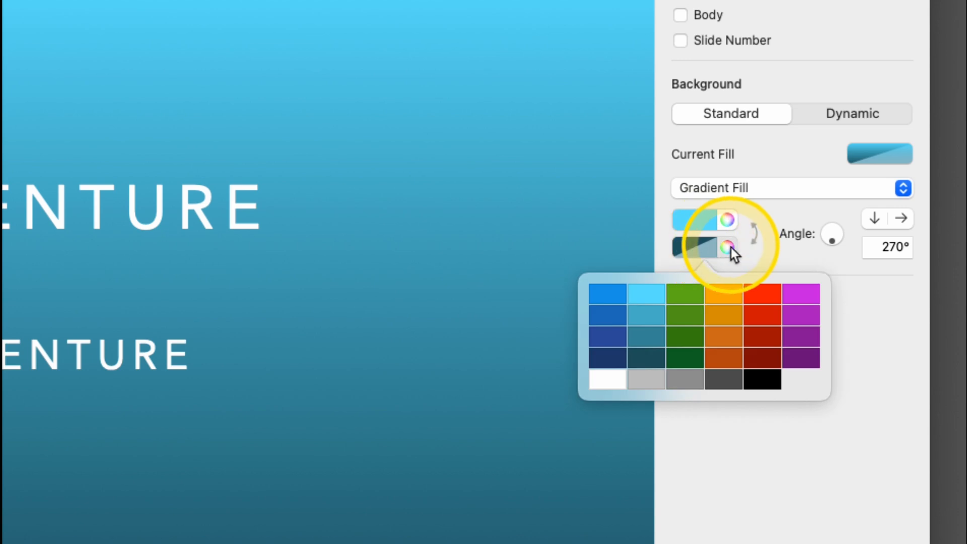
click(729, 247)
click(729, 250)
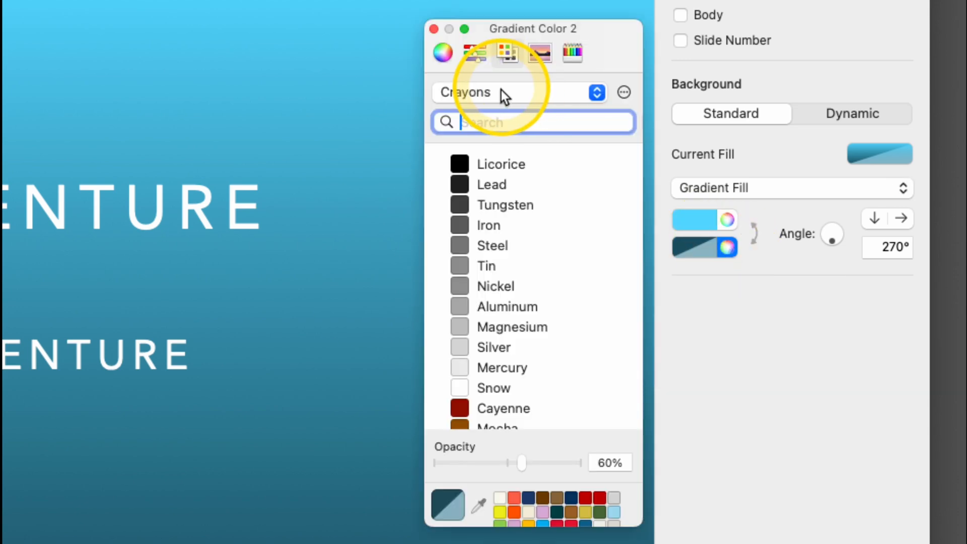
scroll(515, 312, down, 10)
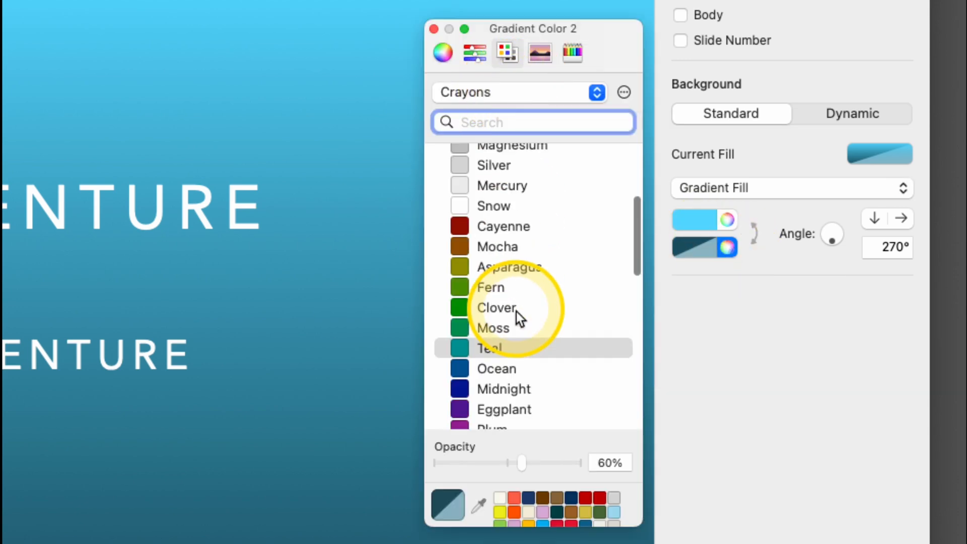
scroll(516, 312, down, 2)
click(507, 335)
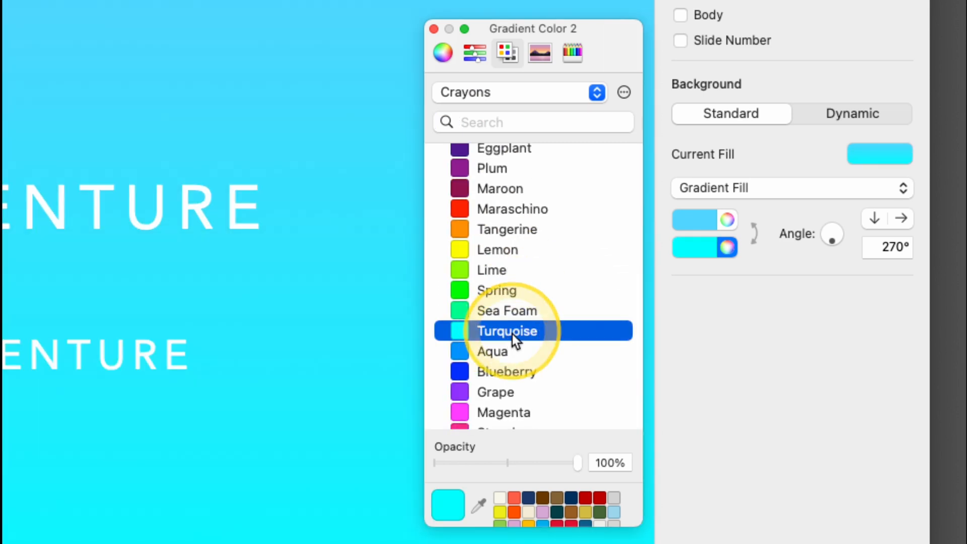
Set the first colour of the background gradient to Sky from the Crayons palette and close the colour picker.
click(727, 220)
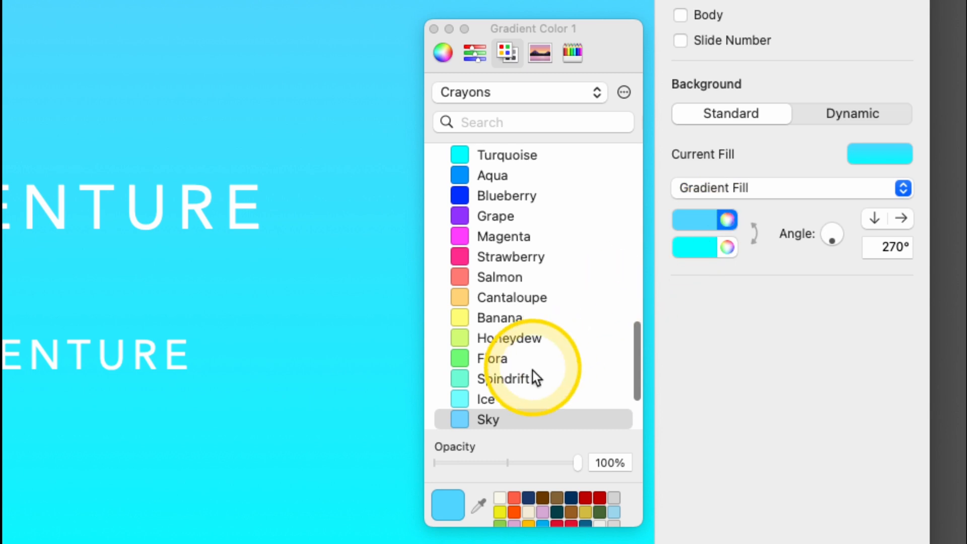
scroll(533, 373, down, 3)
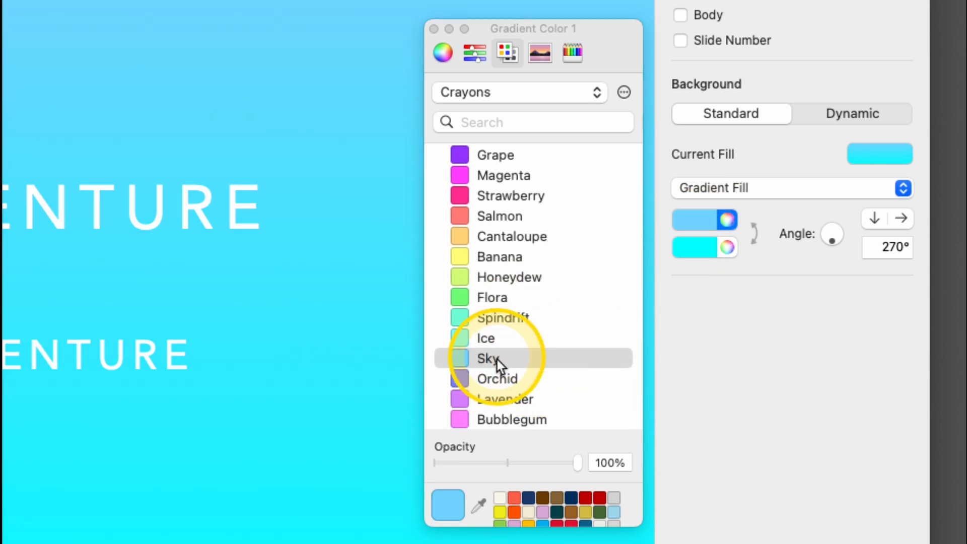
click(434, 29)
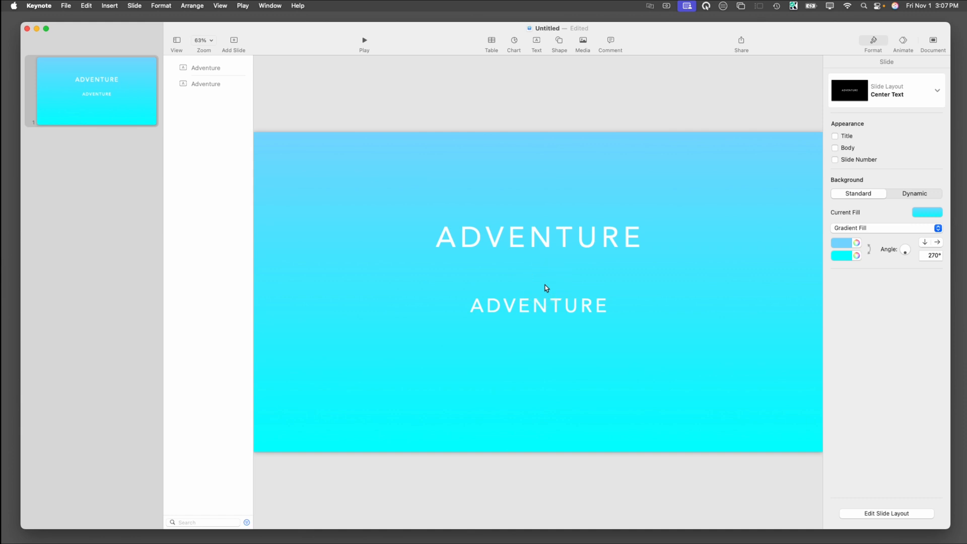
Replace the upper title text with "BLUE SKY JAZZ BAND".
click(556, 244)
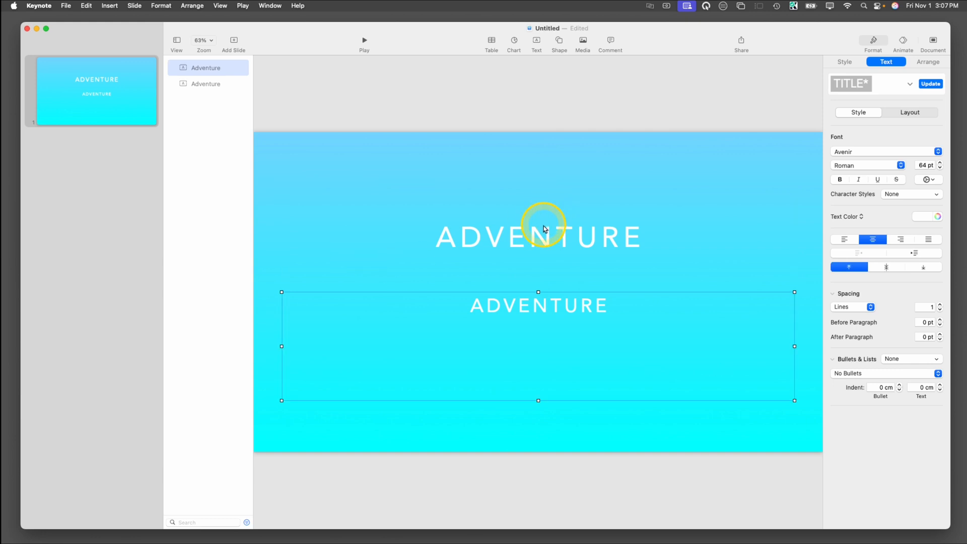
click(544, 226)
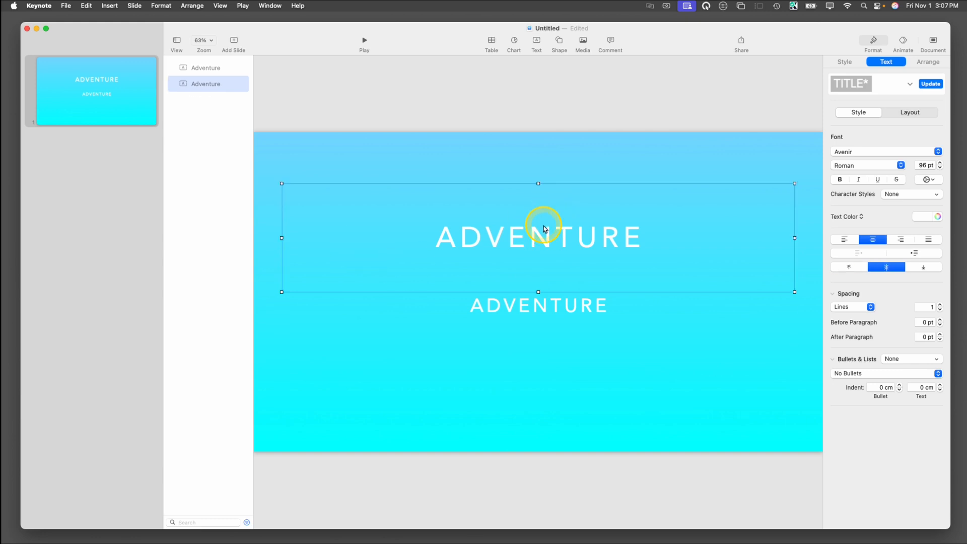
double_click(543, 227)
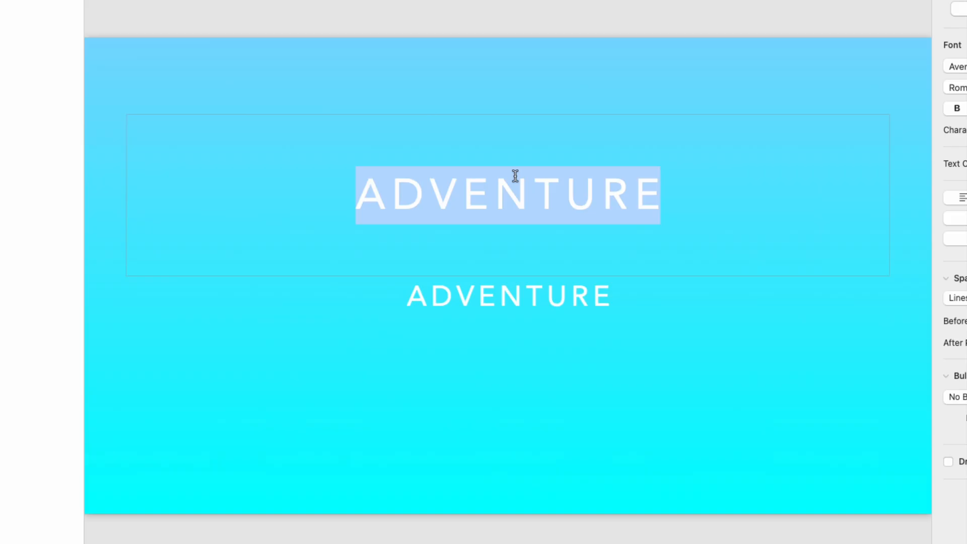
text(B)
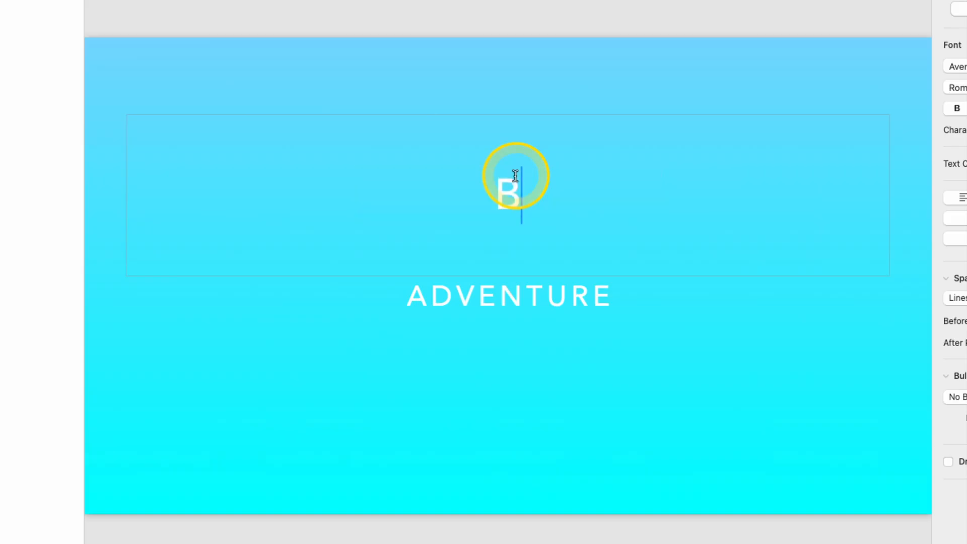
text(LUE SKY JAZZ BAND)
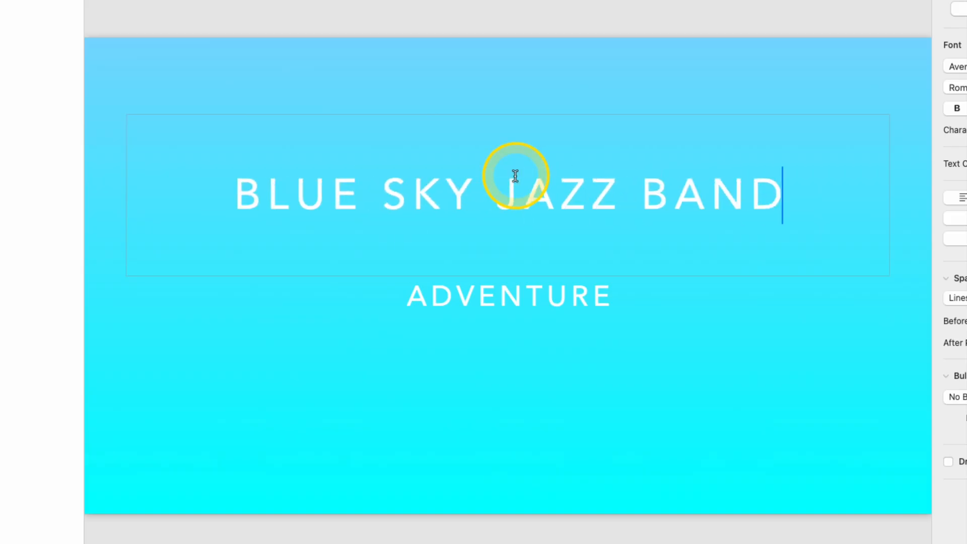
Replace the lower ADVENTURE text with "FEB 17" and "7:30 PM" on two separate lines.
double_click(501, 297)
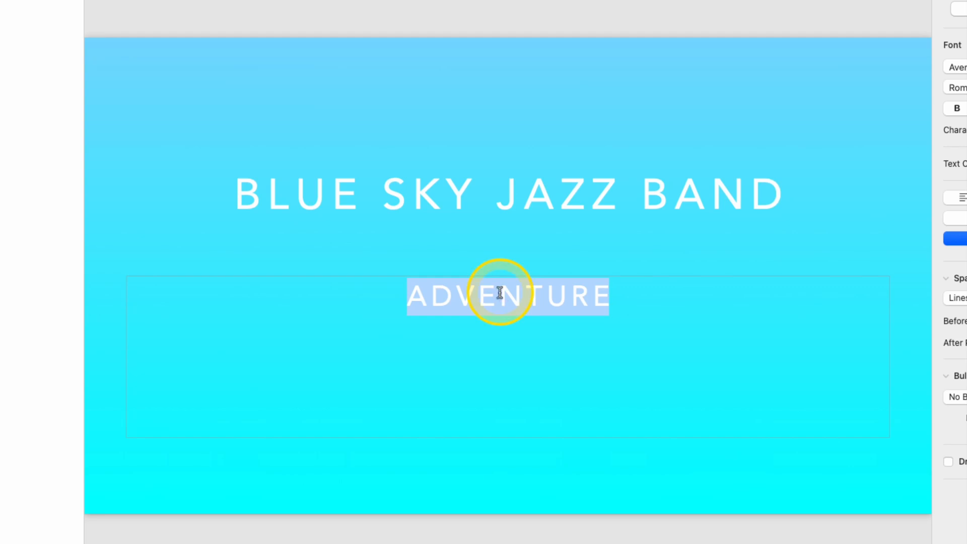
text(FEB 17 )
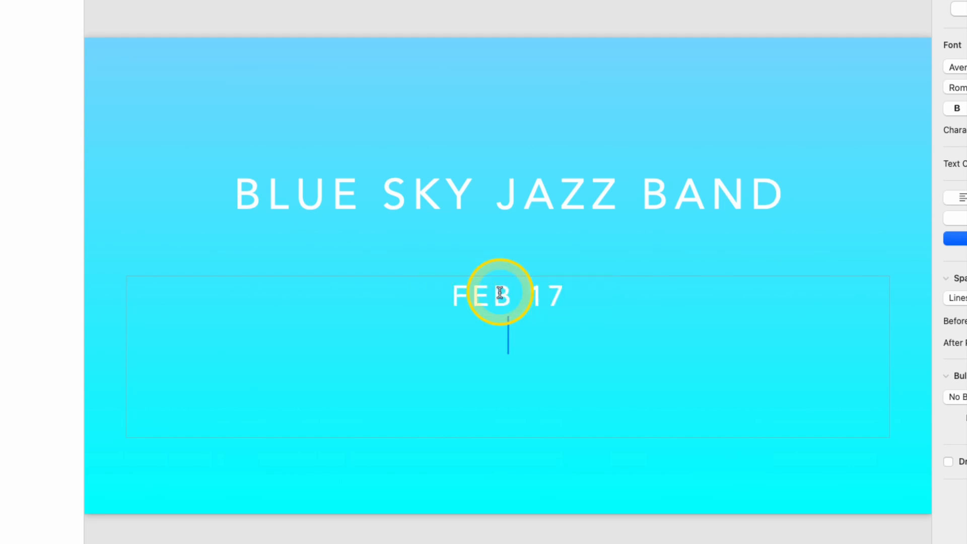
text(7:30 PM)
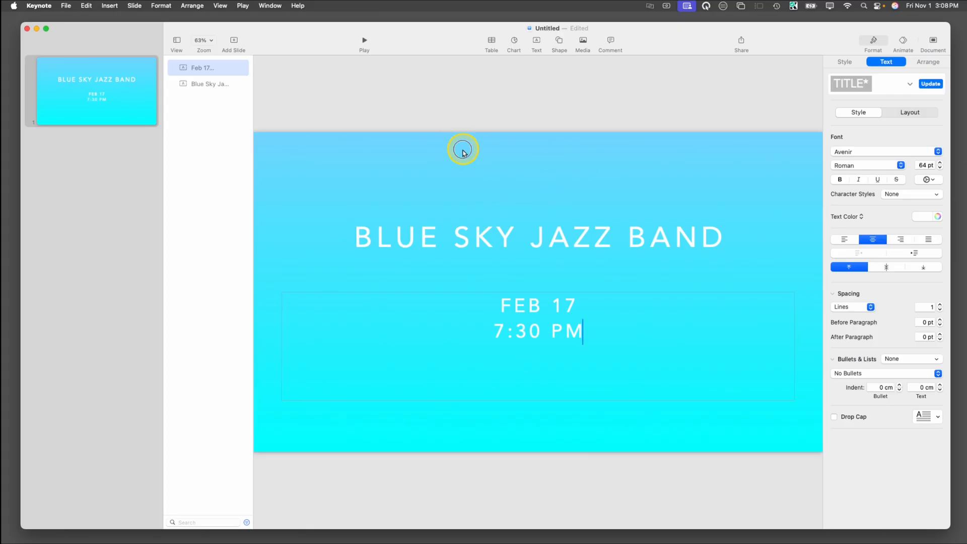
click(463, 152)
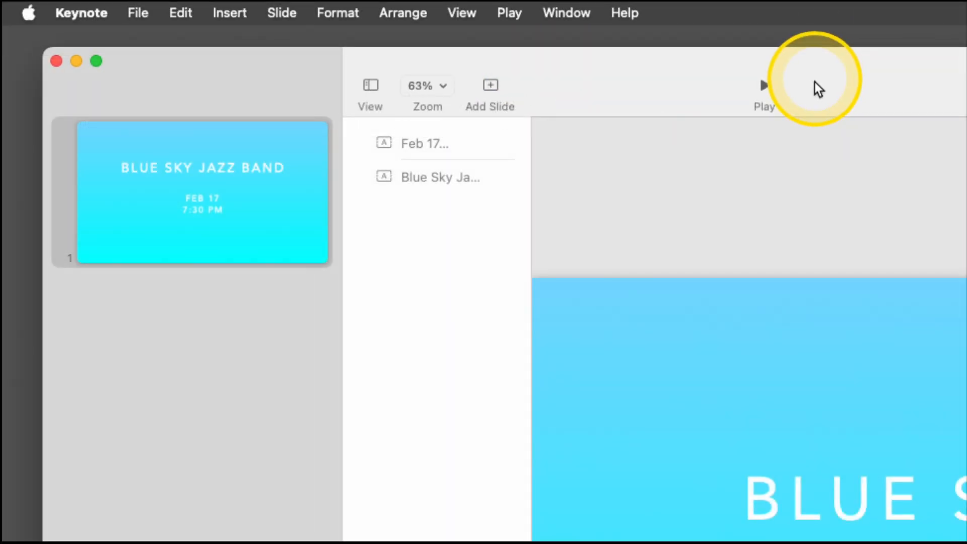
Save the presentation as "digitalsignage" in the Keynote iCloud folder.
click(136, 12)
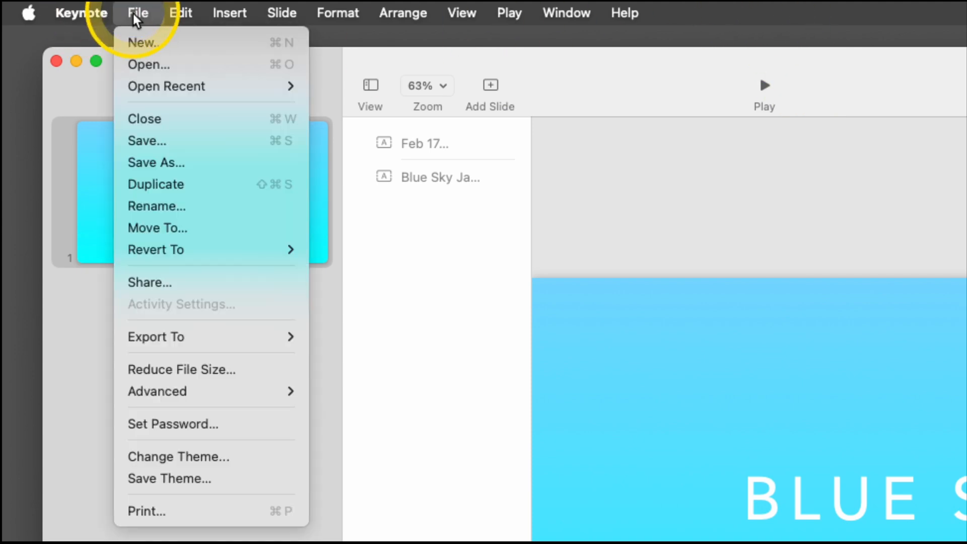
click(169, 146)
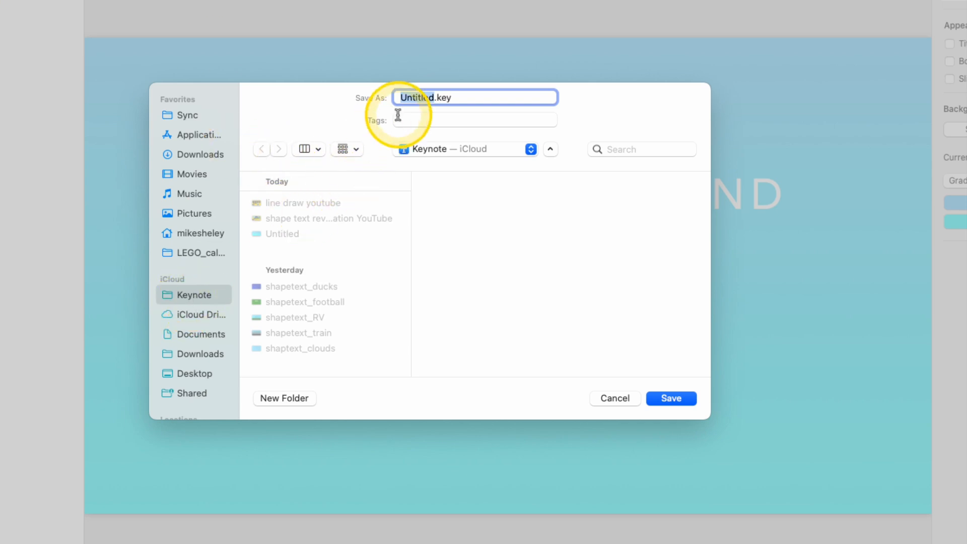
text(digitalsignag)
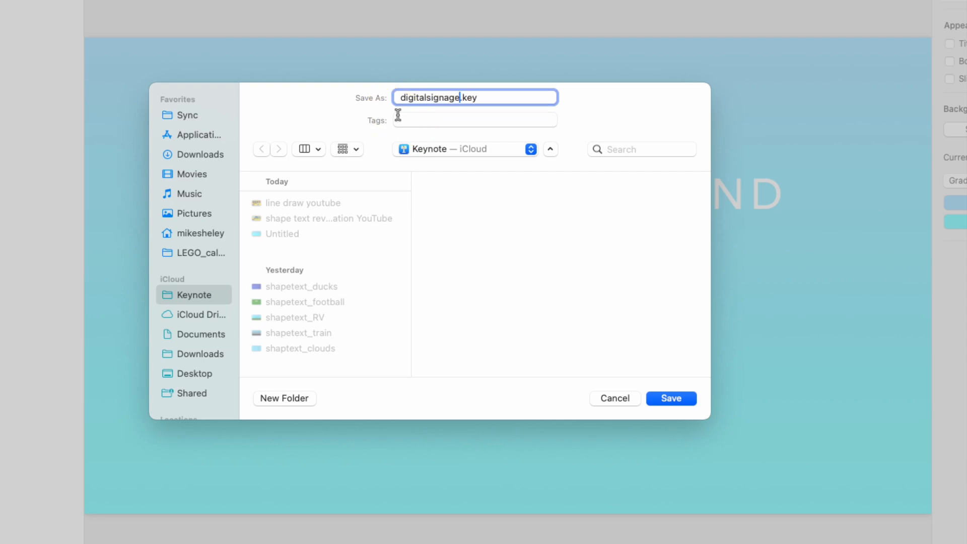
key(Return)
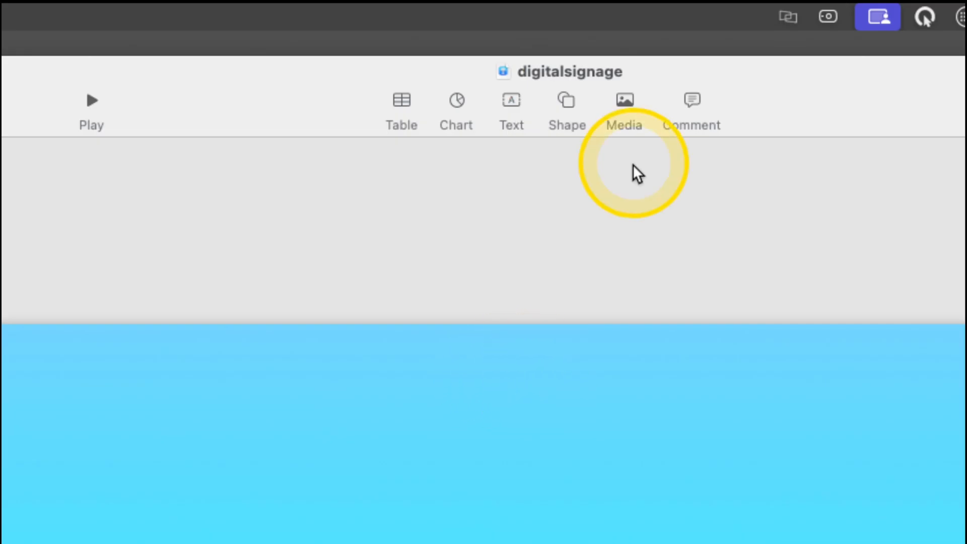
Insert the Cloud shape and enlarge it to about 753 by 454 pt in the slide's upper-left area.
click(569, 102)
click(543, 149)
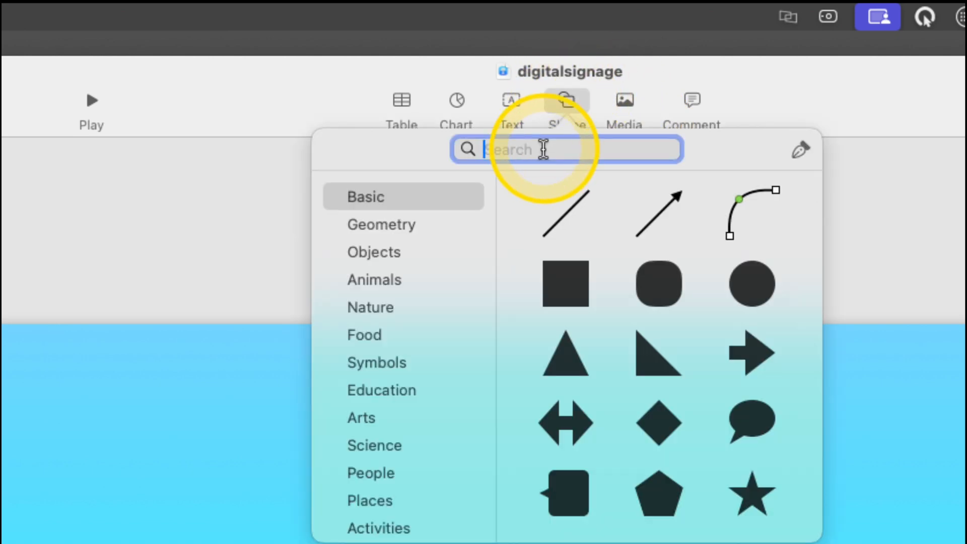
text(cloud)
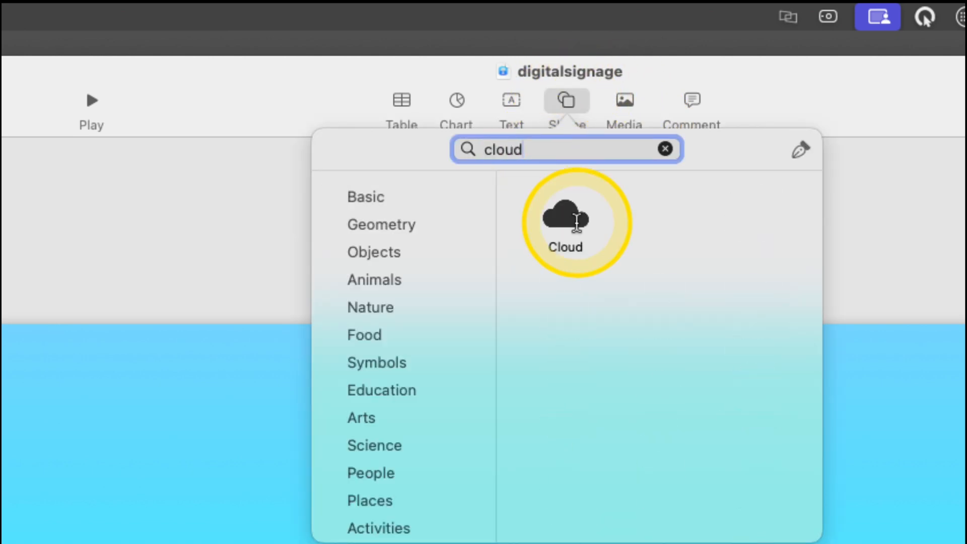
click(577, 226)
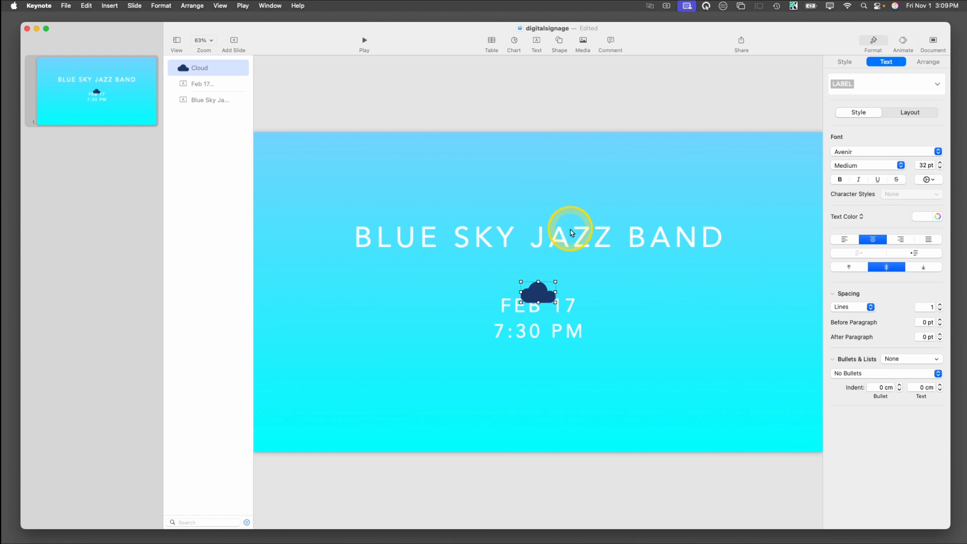
drag(540, 295, 479, 293)
drag(434, 263, 424, 257)
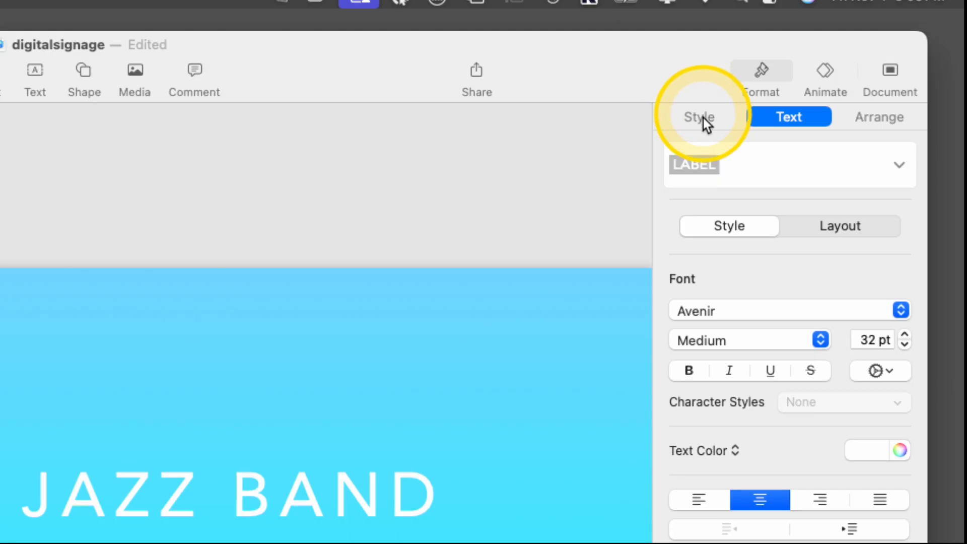
Change the cloud's fill colour to white.
click(845, 62)
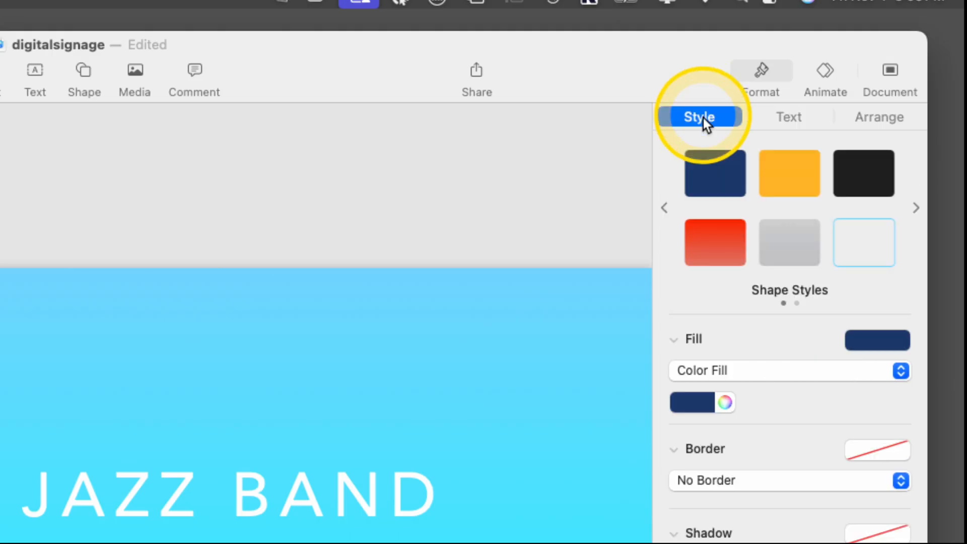
click(846, 193)
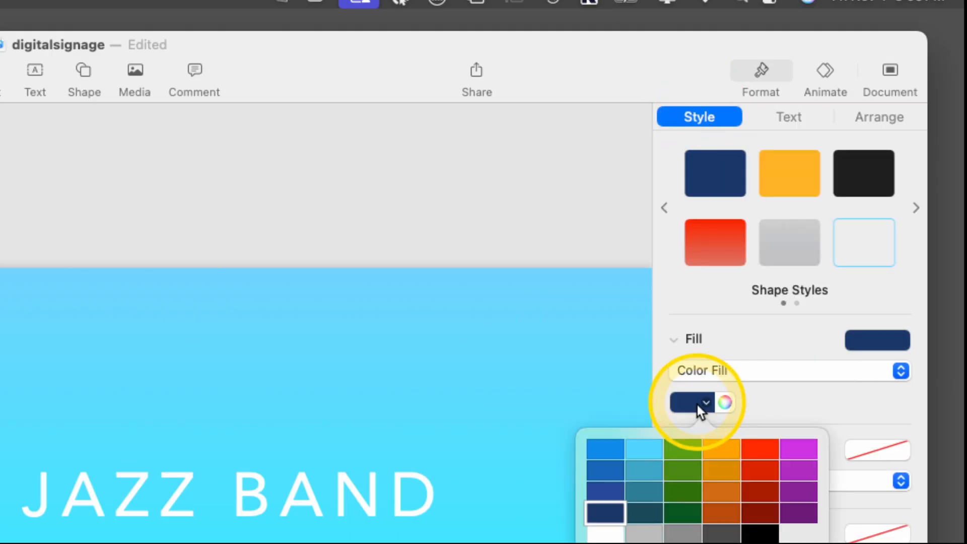
click(598, 536)
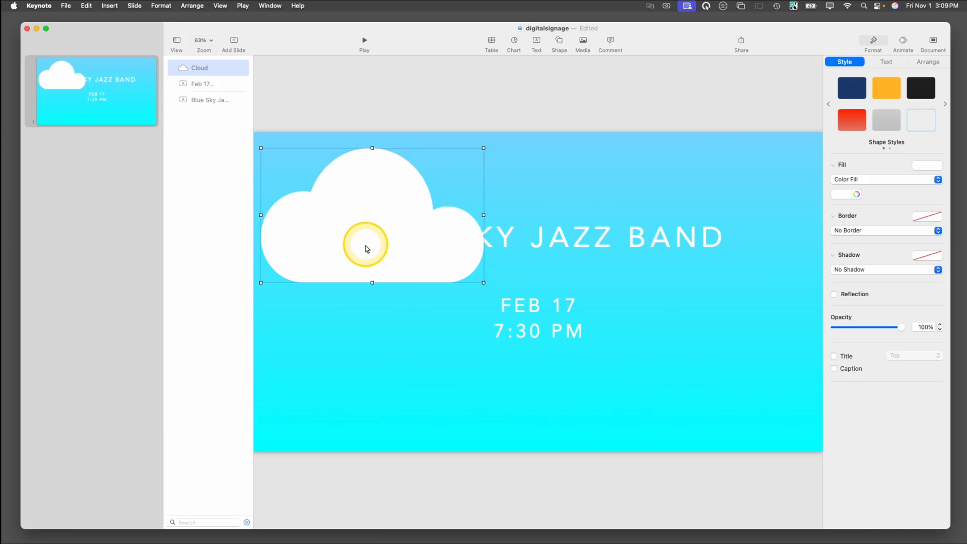
Duplicate the cloud, shrink the copy to about 395 by 238 pt and place it over the left part of the date text.
right_click(364, 244)
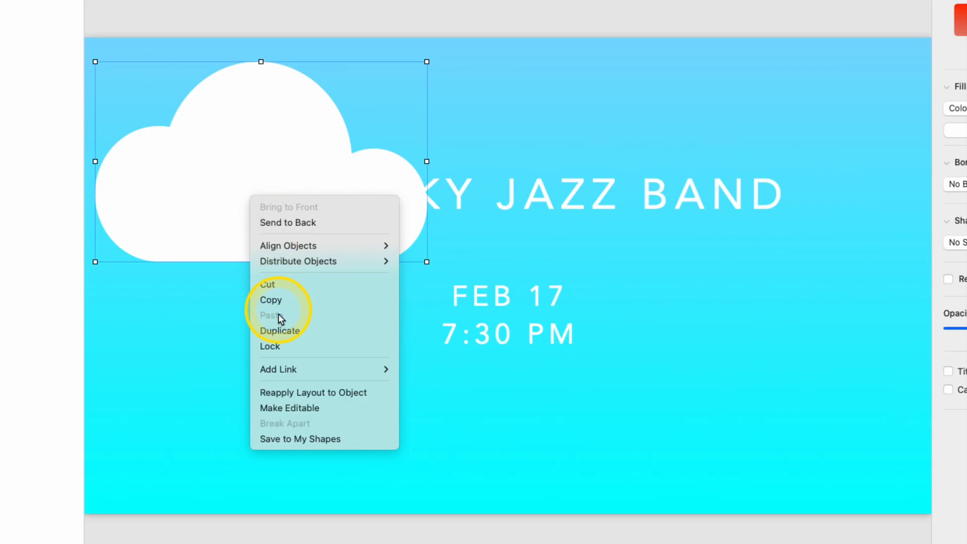
click(279, 331)
drag(279, 330, 300, 309)
drag(120, 161, 252, 300)
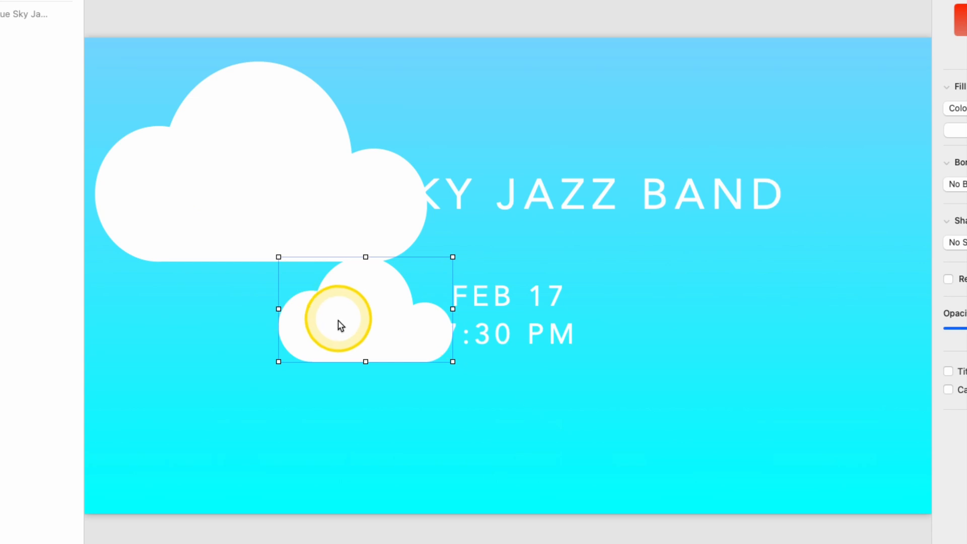
drag(339, 324, 403, 334)
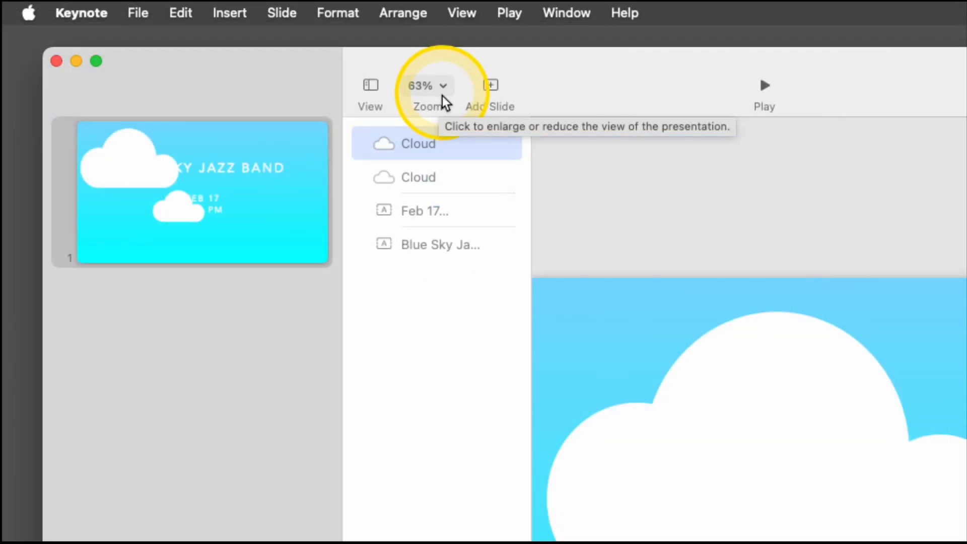
Move both clouds off the slide's left edge, the large one to about X -822 pt and the small one to about X -16 cm.
click(443, 89)
click(444, 125)
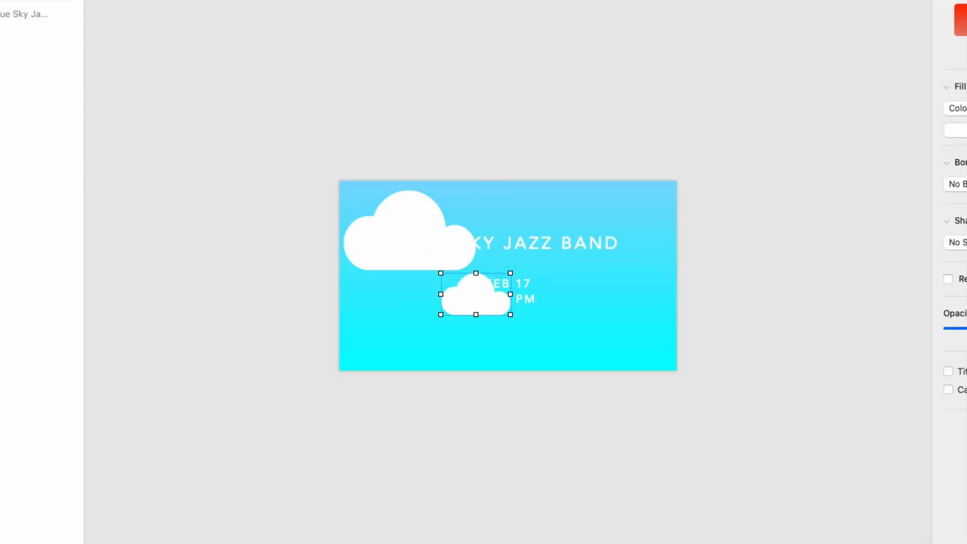
click(409, 250)
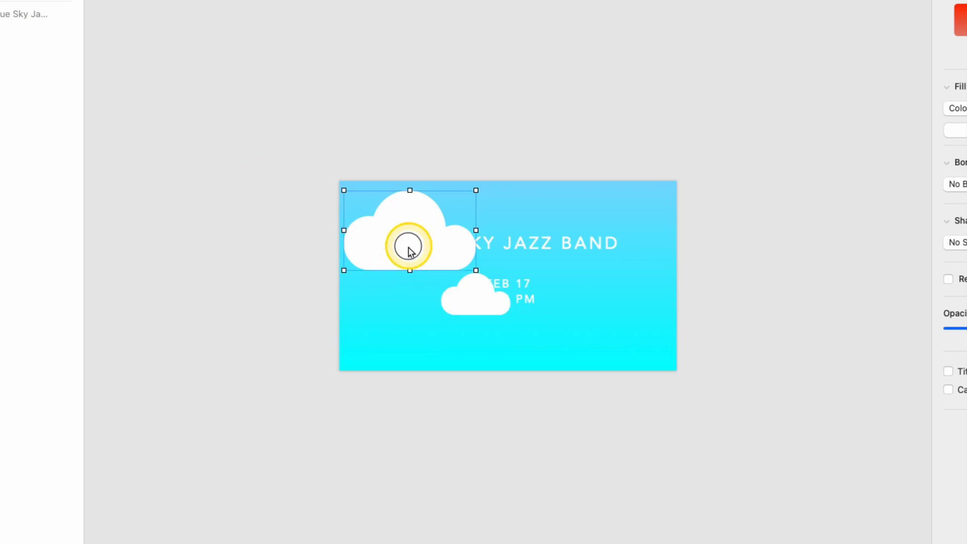
drag(409, 250, 262, 246)
drag(467, 289, 279, 298)
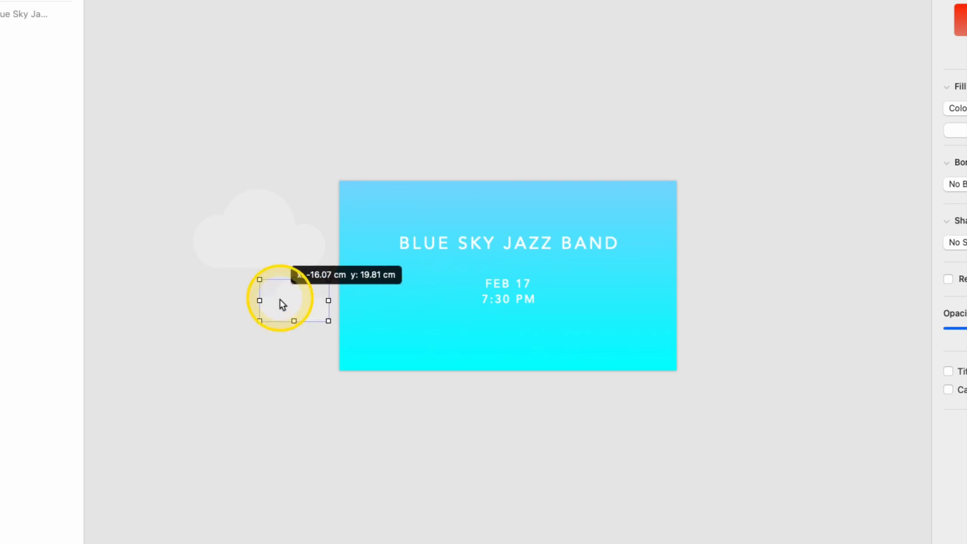
Add a Move action to the large cloud, ending past the slide's right edge at about X 2041 pt, Y 85 pt.
click(263, 246)
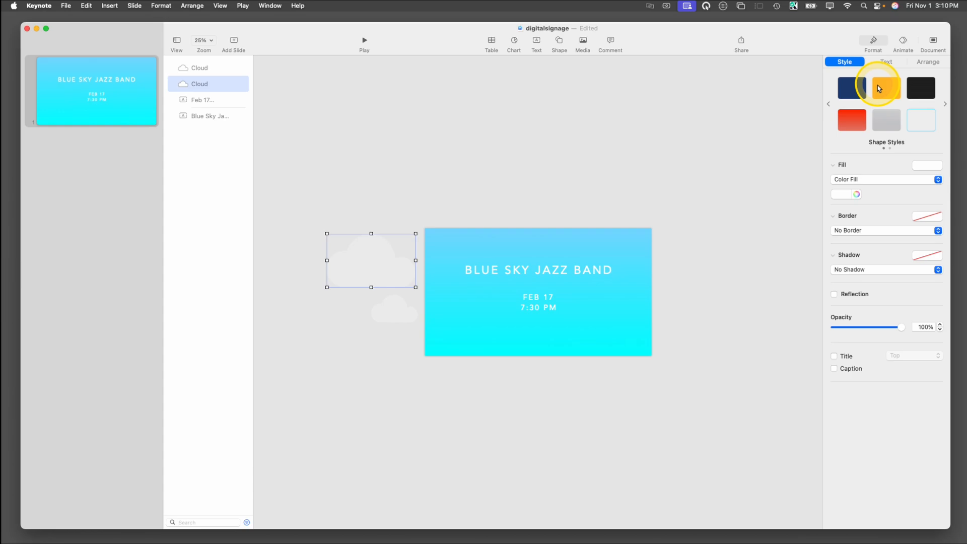
click(903, 40)
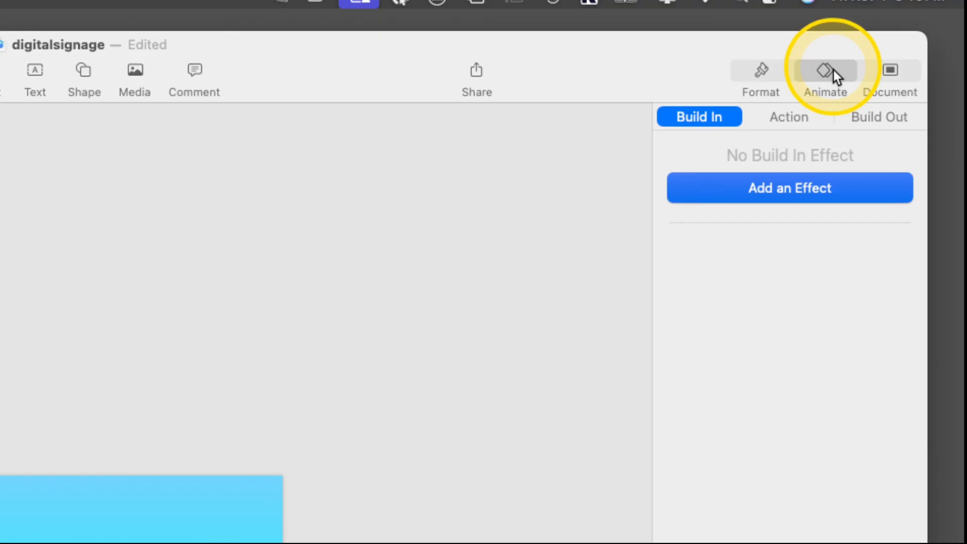
click(789, 118)
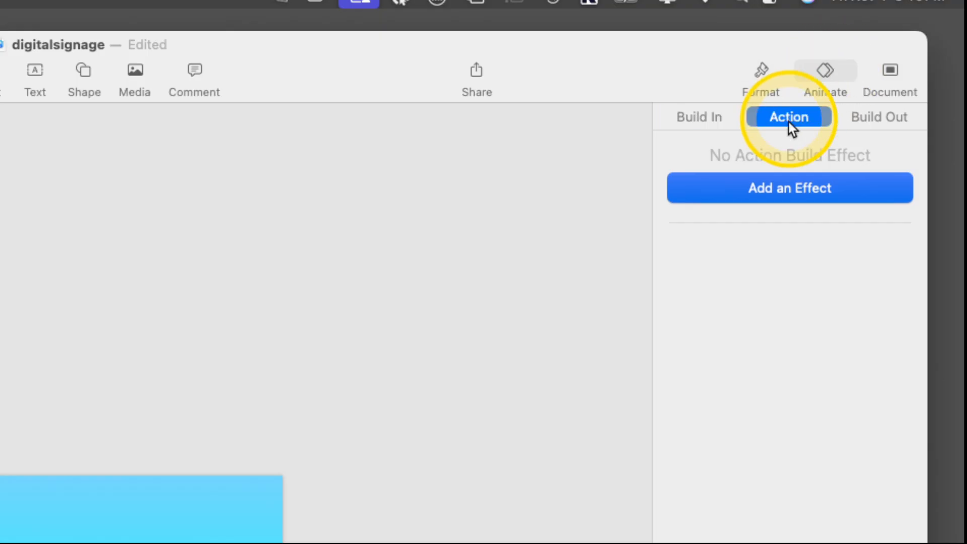
click(782, 183)
click(707, 291)
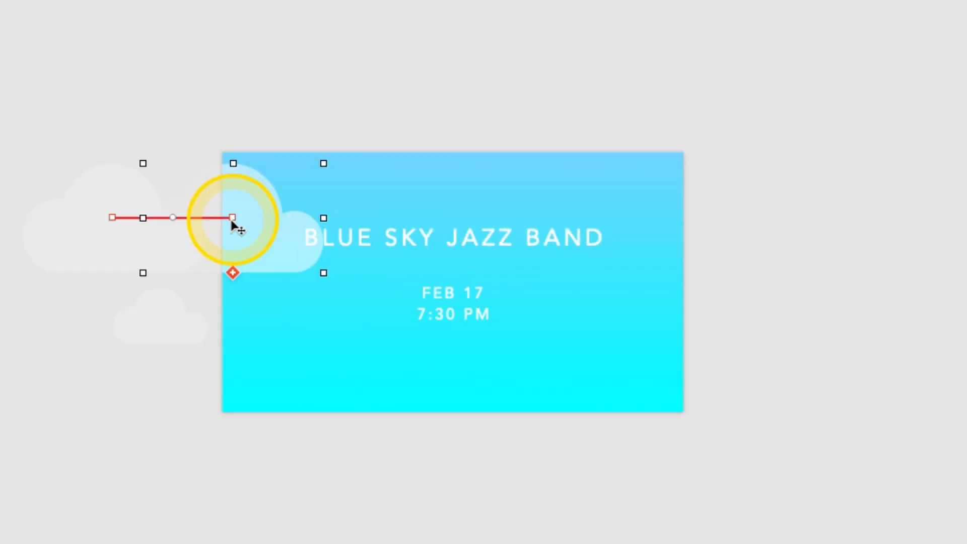
drag(232, 218, 800, 227)
Add a Move action to the small cloud, ending past the slide's right edge at about X 2039 pt, Y 553 pt.
click(159, 312)
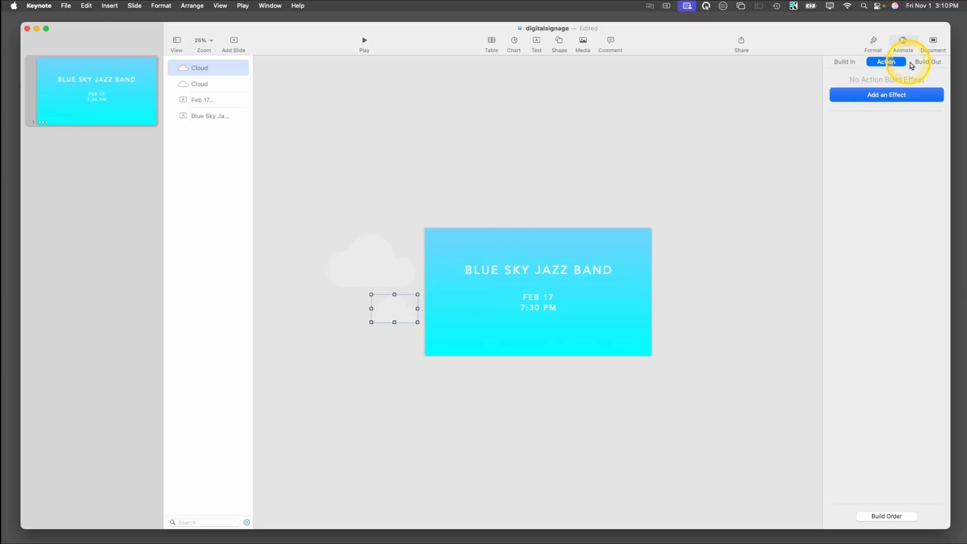
click(884, 94)
click(864, 139)
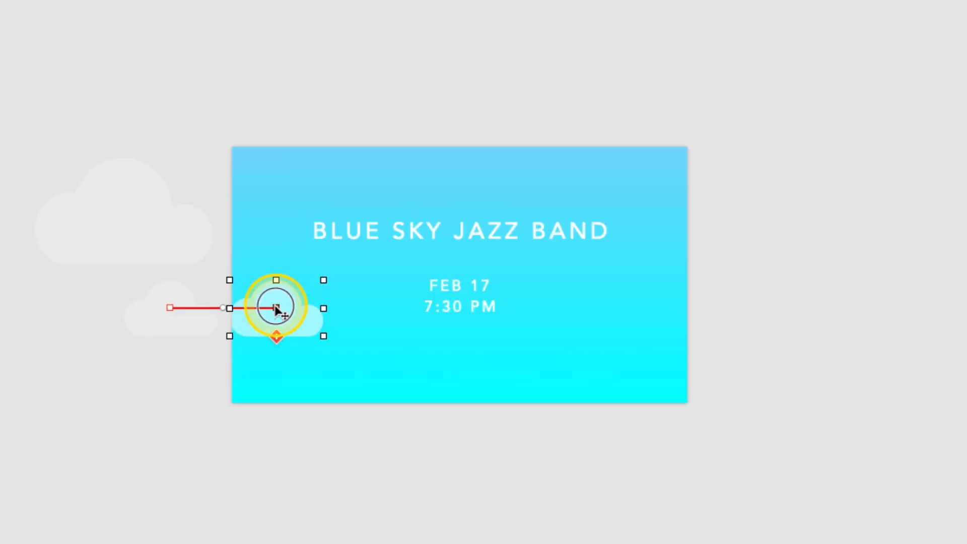
drag(276, 308, 757, 308)
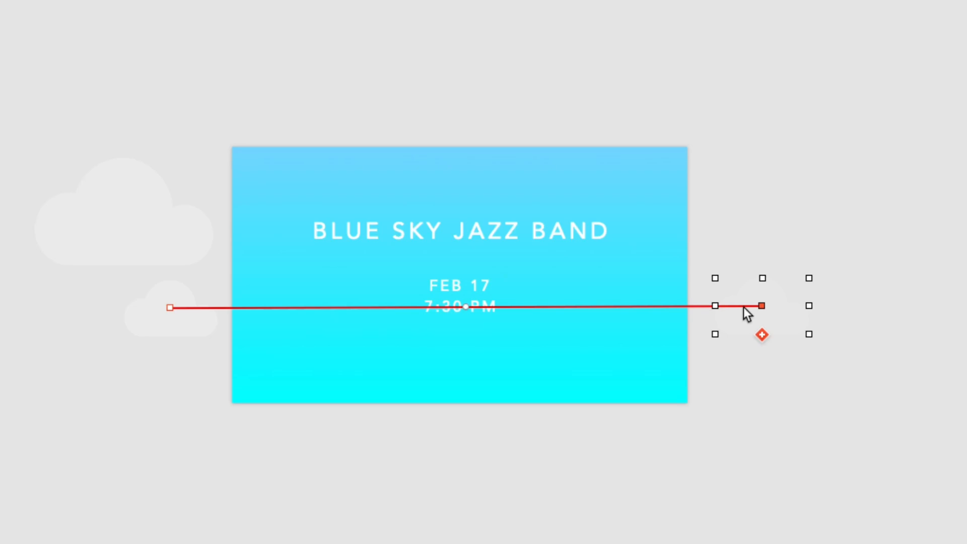
Set the Y position of the large cloud's Move end point to 47 pt so its path runs level with the start.
click(158, 226)
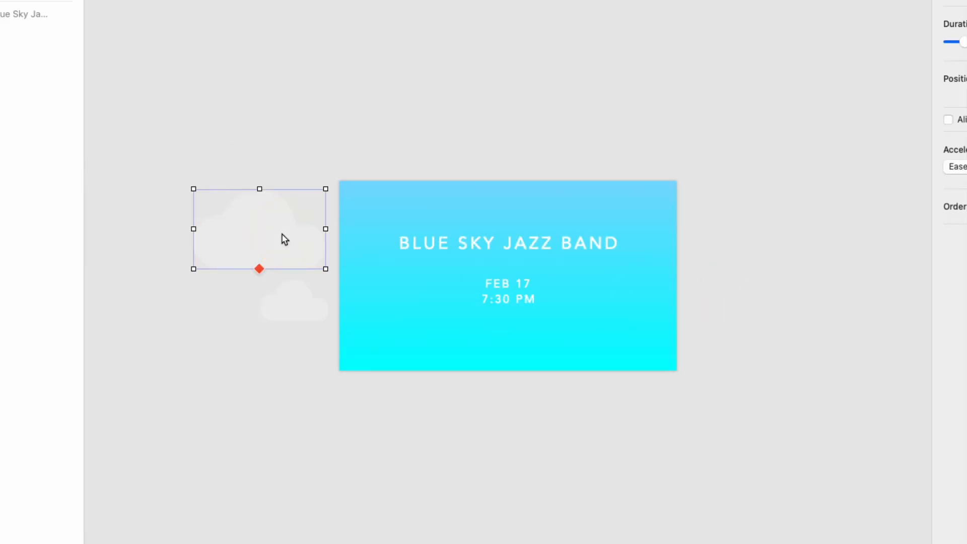
click(265, 259)
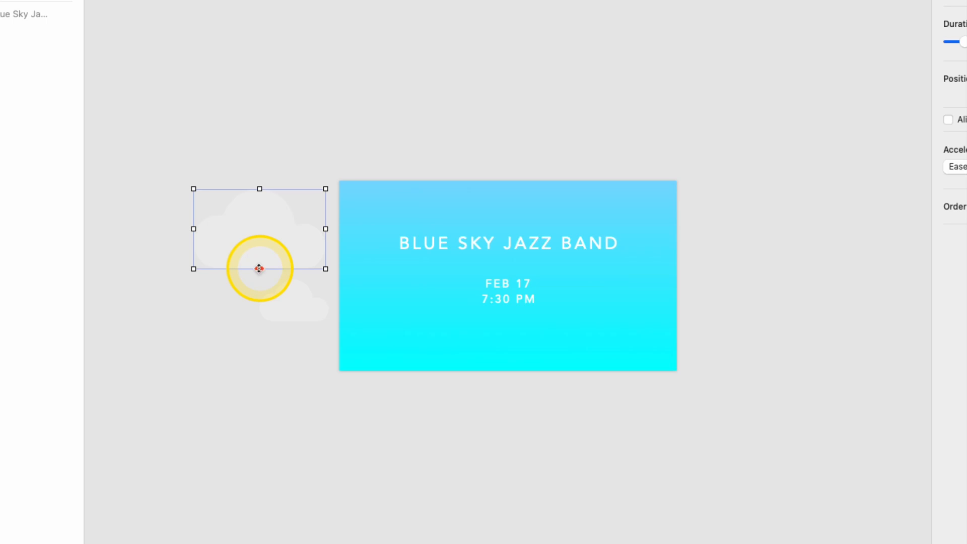
click(259, 269)
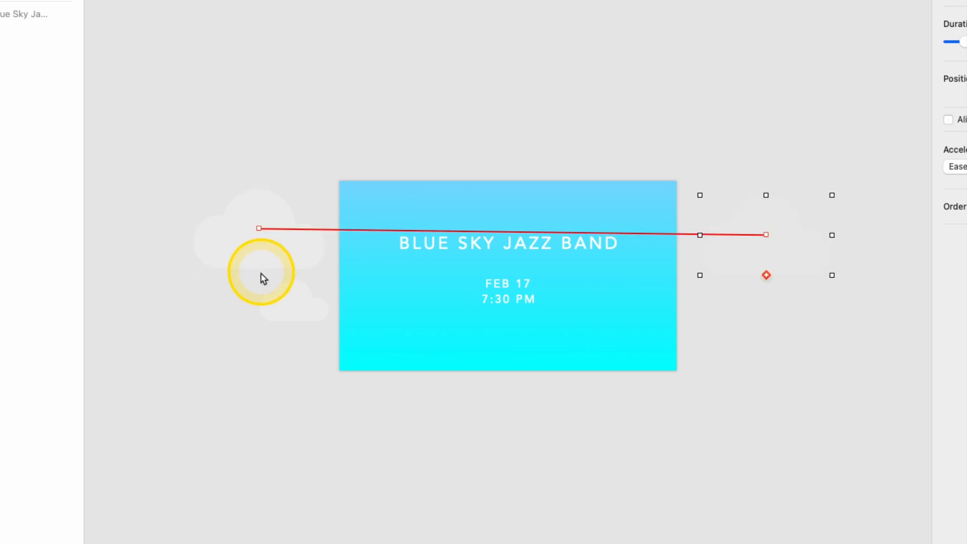
click(247, 229)
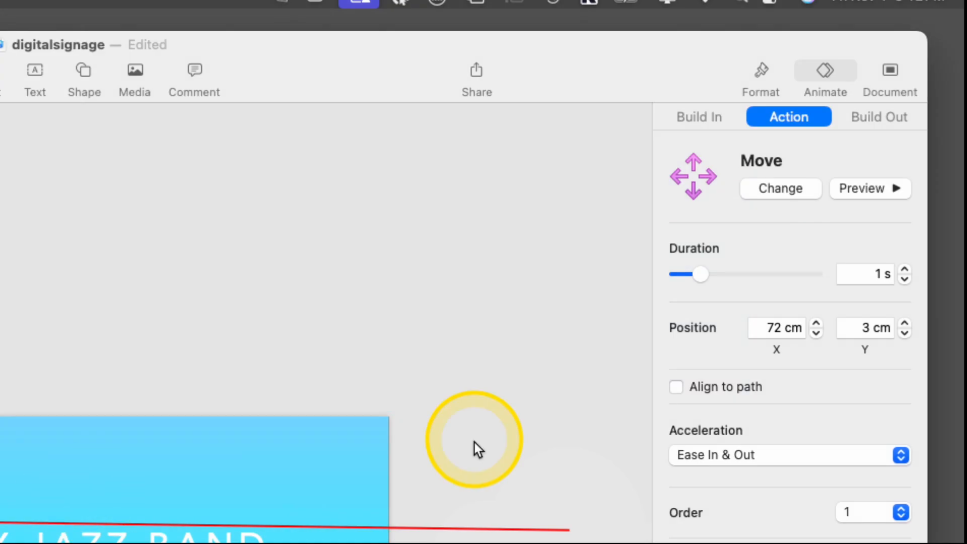
click(757, 80)
click(875, 121)
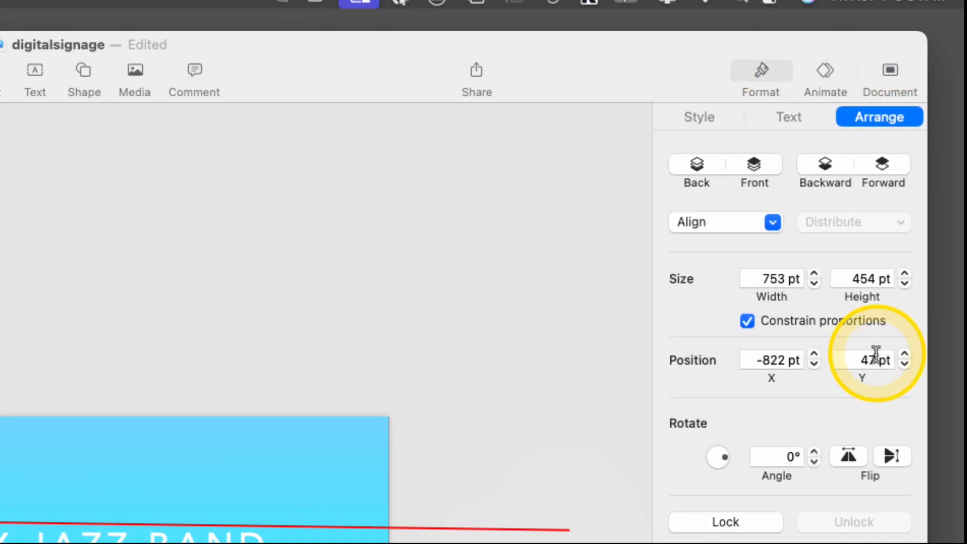
click(577, 483)
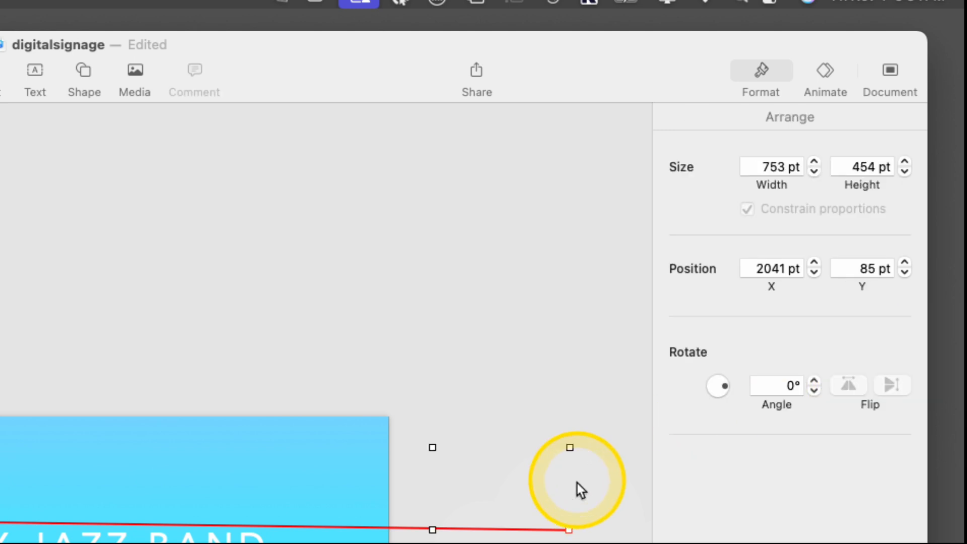
double_click(866, 267)
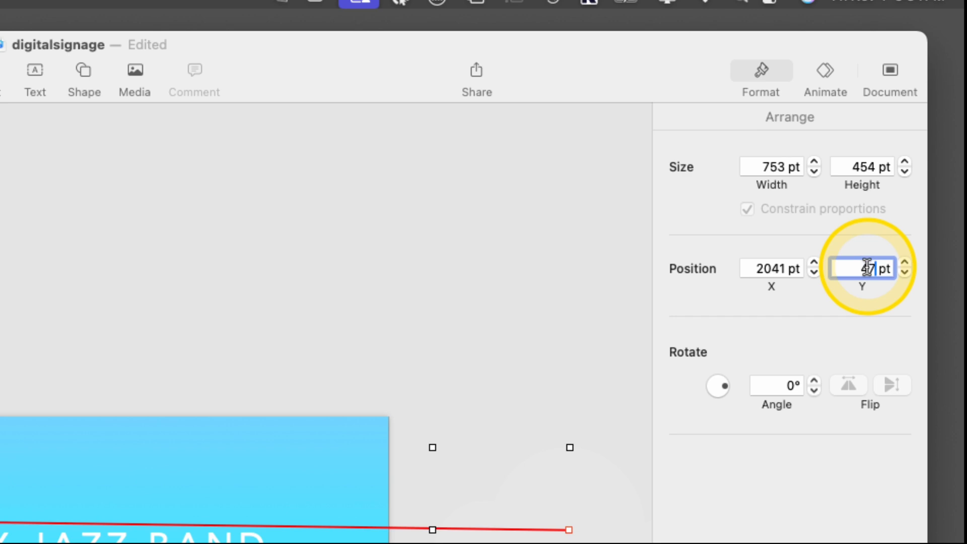
key(Return)
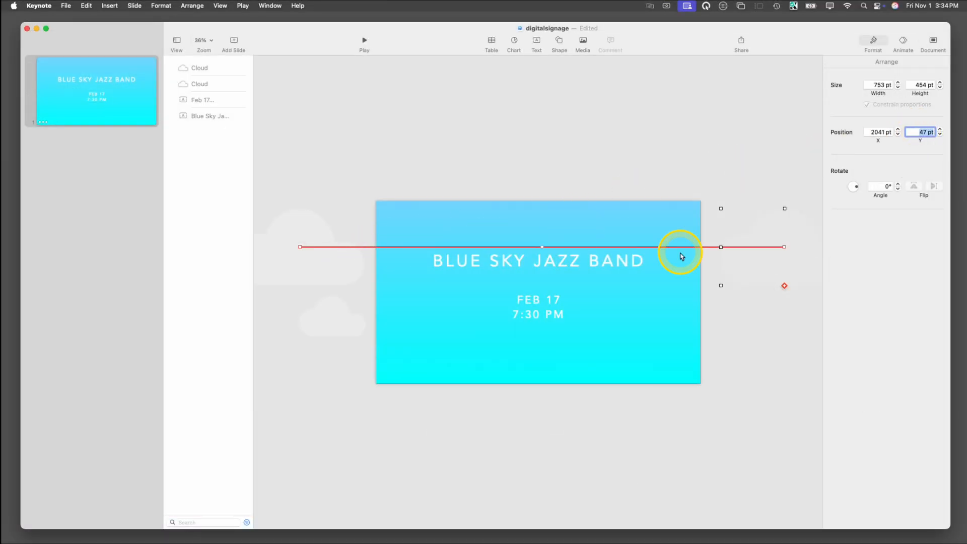
Set the Y position of the small cloud's Move end point to 562 pt so its path runs level.
click(334, 320)
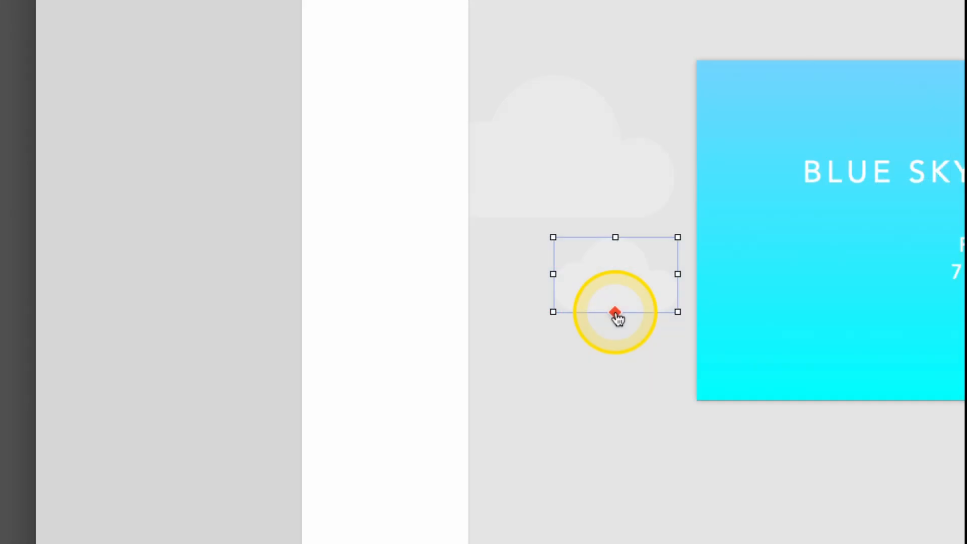
click(332, 337)
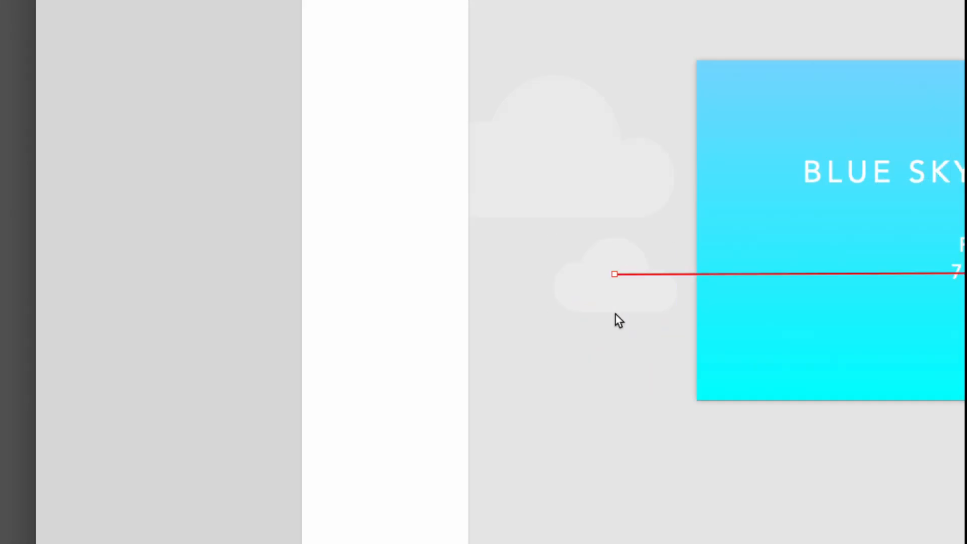
click(640, 295)
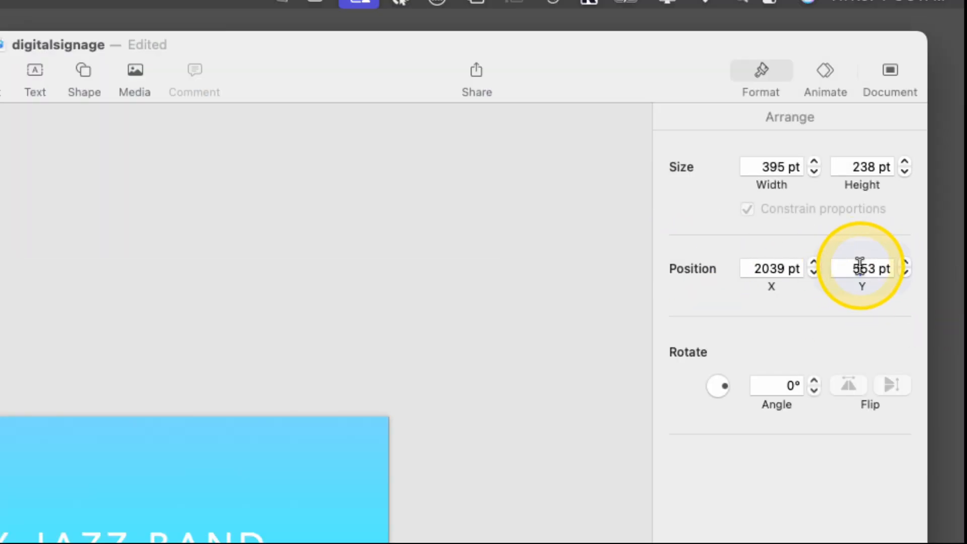
double_click(859, 267)
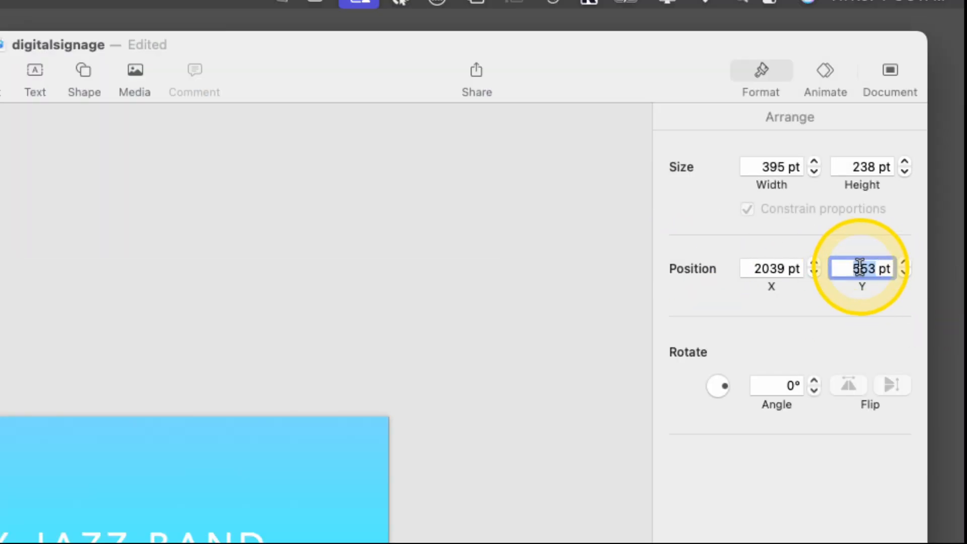
key(Return)
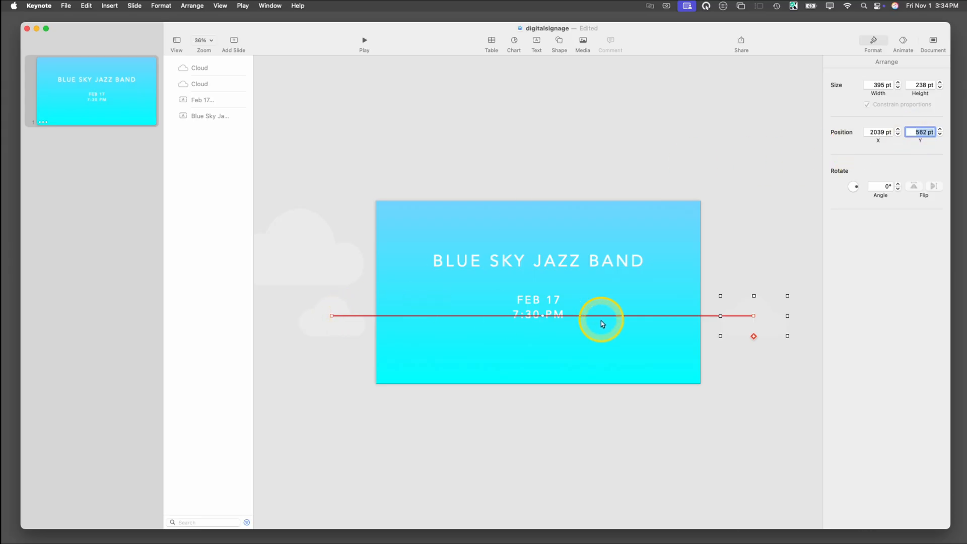
Set the duration of the large cloud's Move action to 4 s and preview the animation.
click(323, 272)
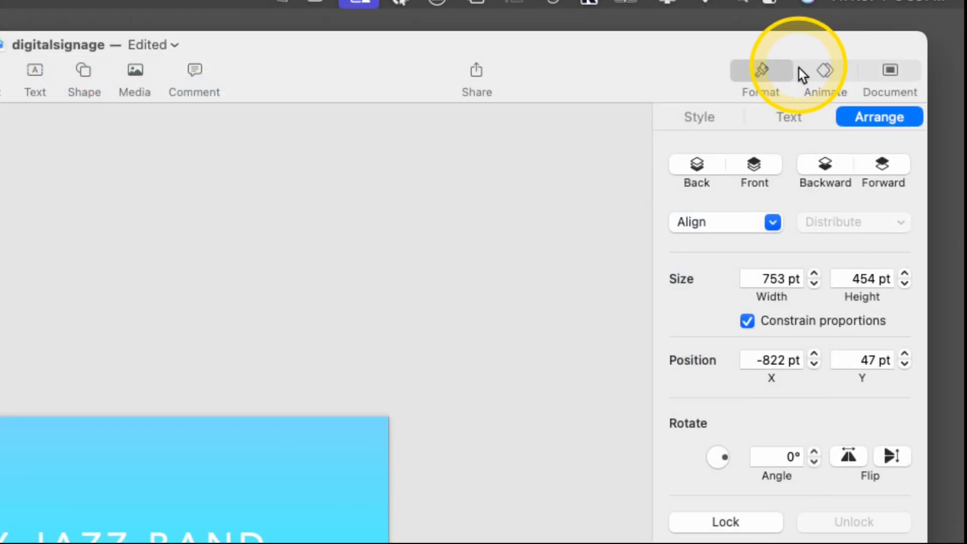
click(906, 42)
click(876, 189)
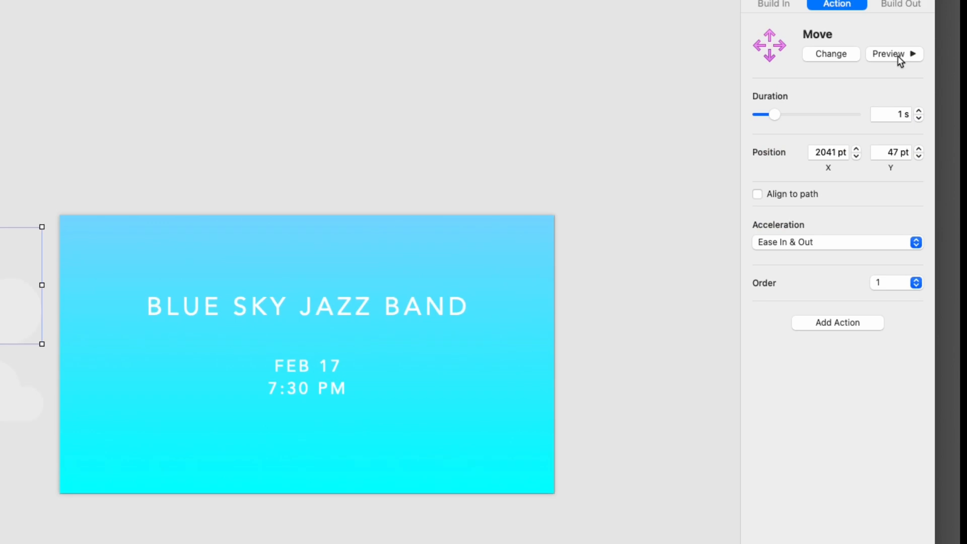
click(917, 109)
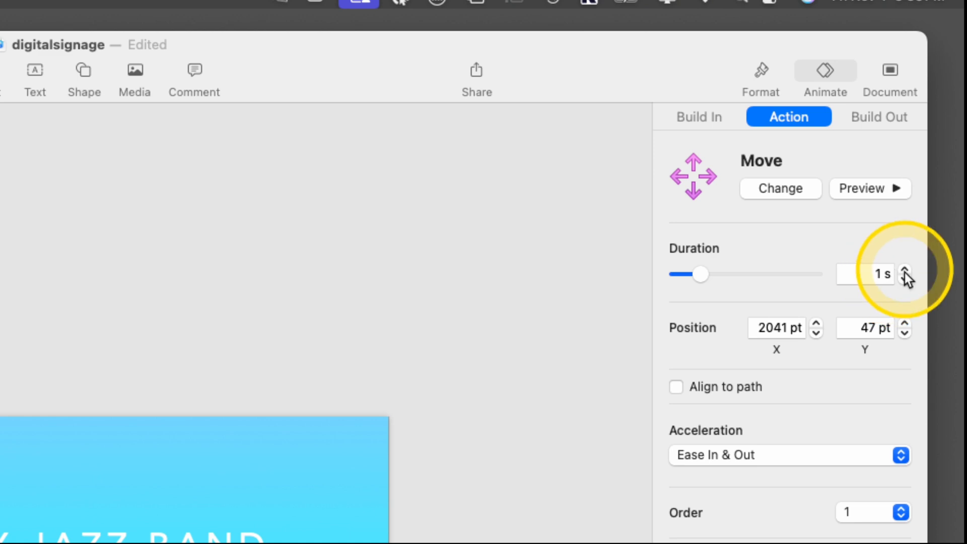
click(939, 132)
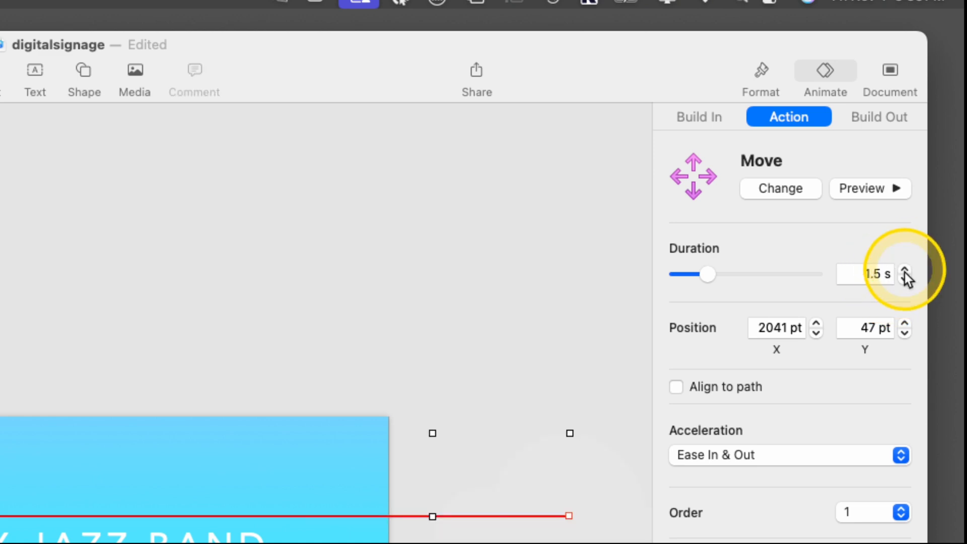
click(905, 270)
click(905, 271)
click(905, 270)
click(905, 270)
click(905, 271)
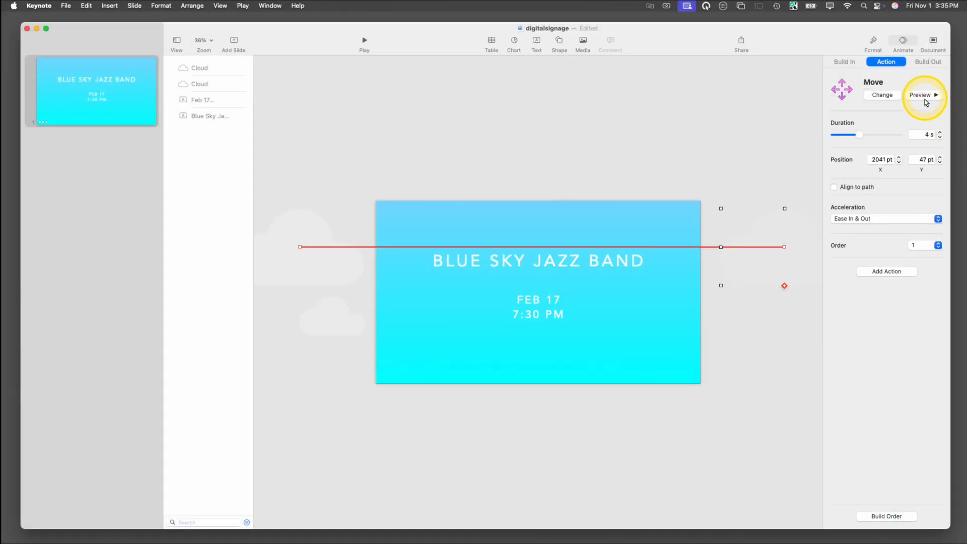
click(870, 191)
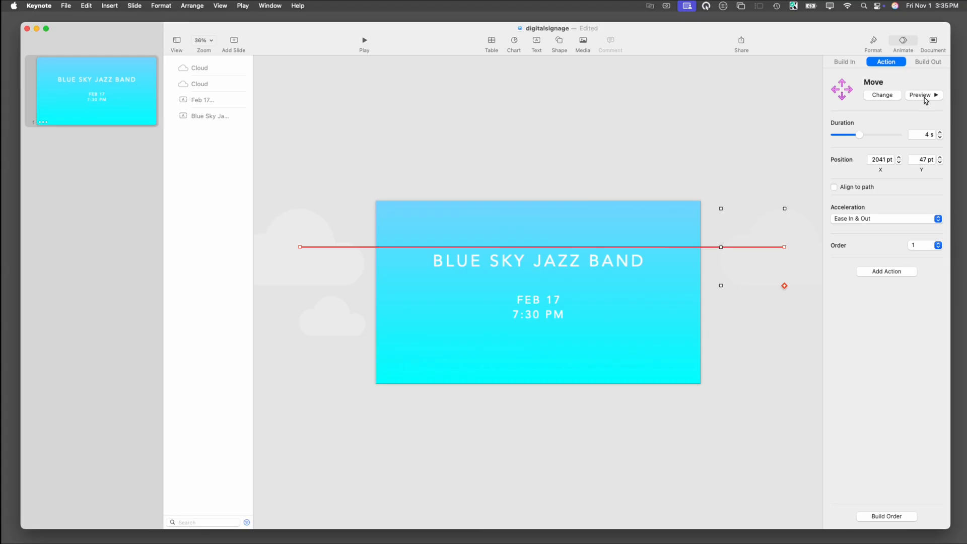
Set the duration of the small cloud's Move action to 4 s.
click(333, 329)
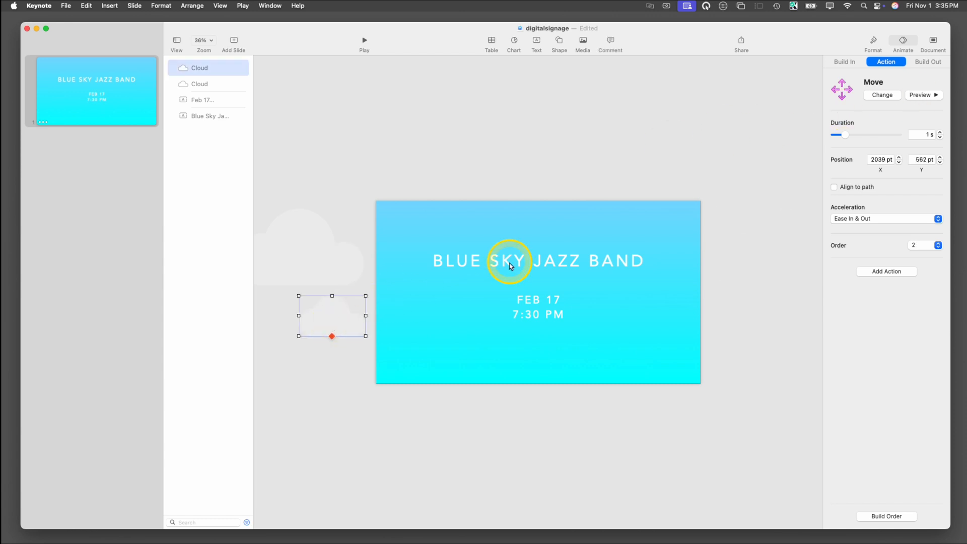
click(924, 134)
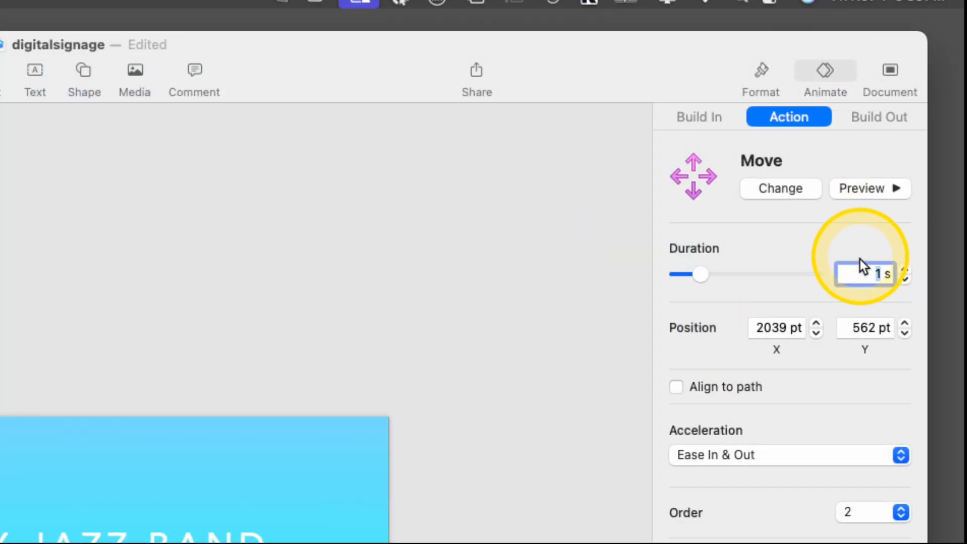
text(4)
key(Return)
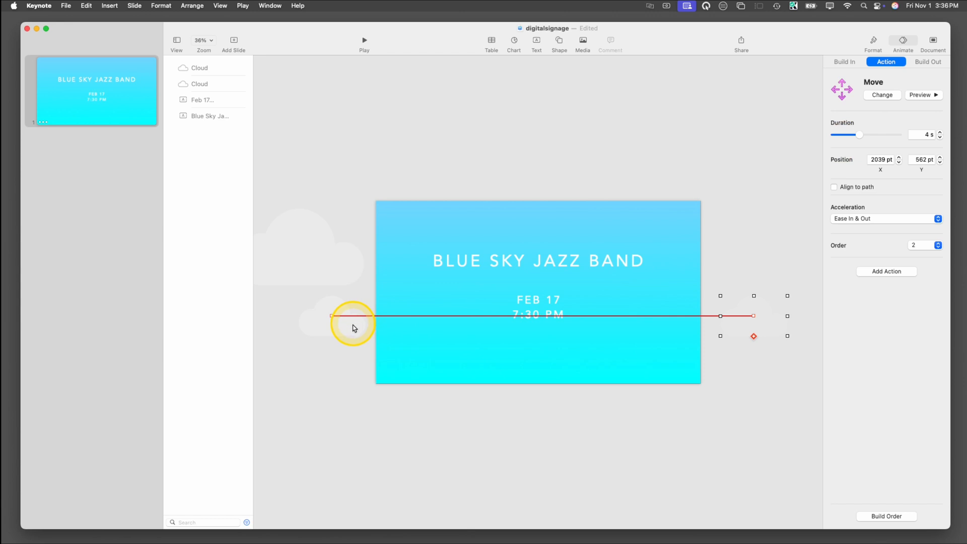
Raise the small cloud to about Y 520 pt, set its Move end point to Y 520 pt and preview the move.
drag(354, 328, 354, 319)
click(873, 41)
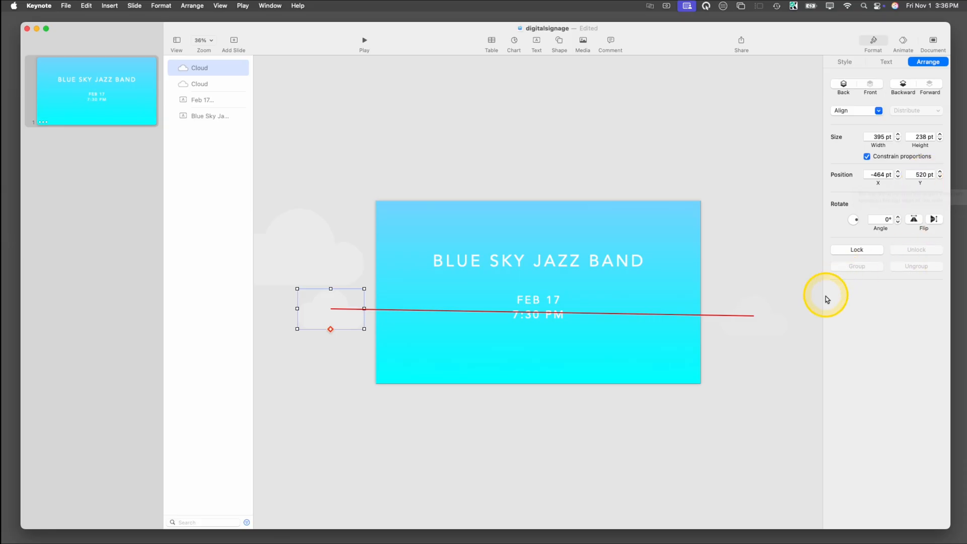
click(783, 326)
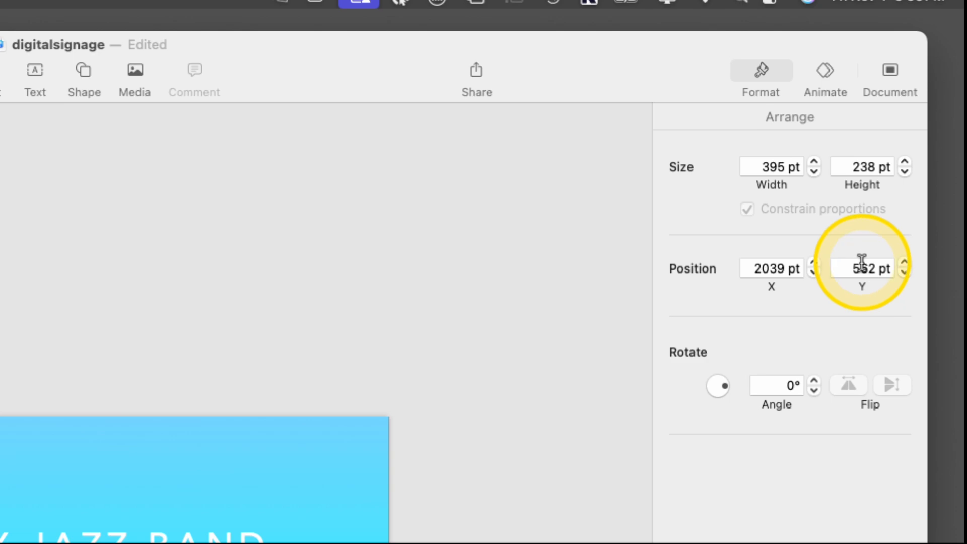
click(920, 129)
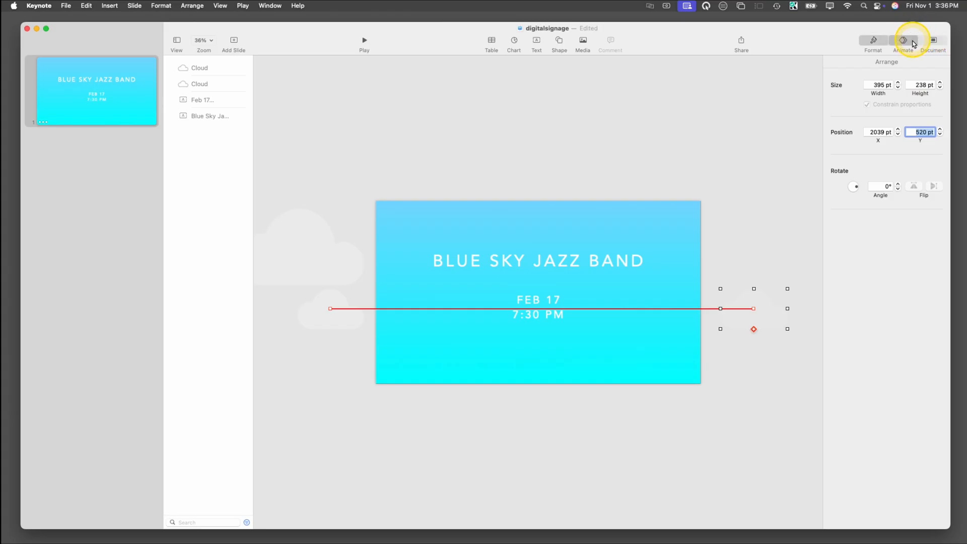
click(913, 43)
click(920, 96)
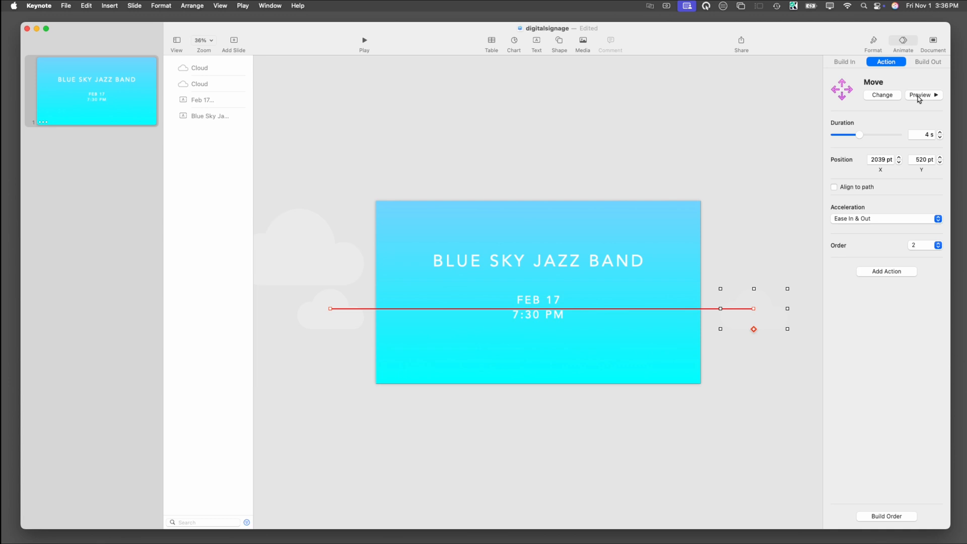
Add a Wipe build-in effect to the Blue Sky Jazz Band title with a duration of 3 s.
click(557, 260)
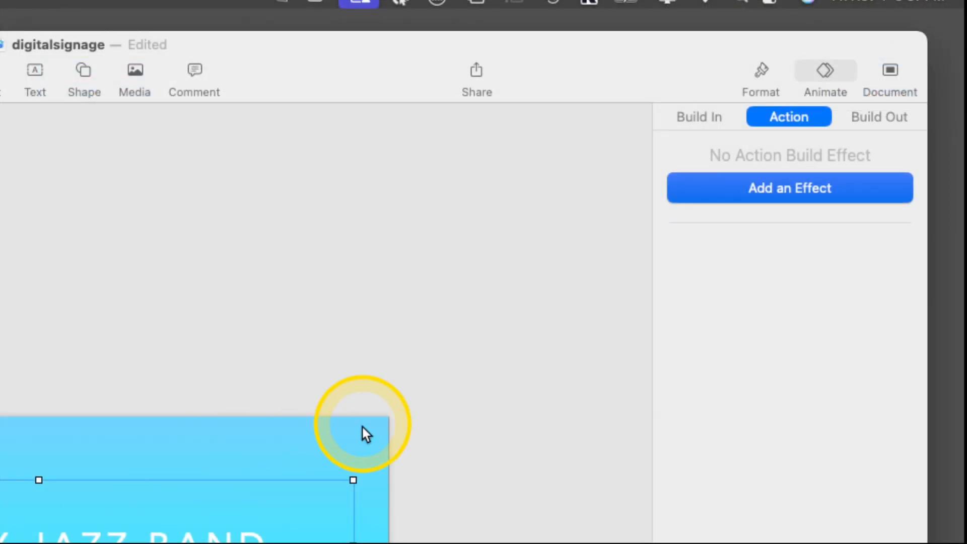
click(710, 117)
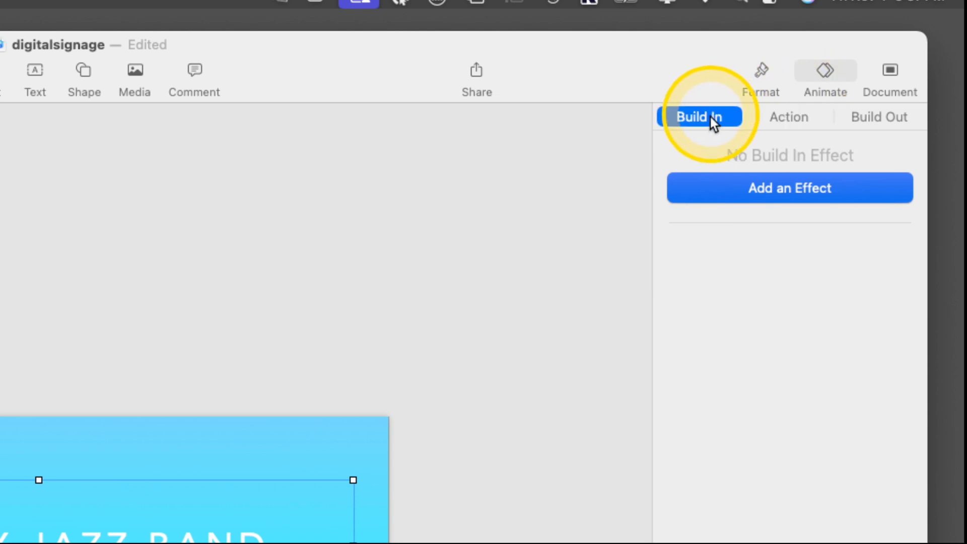
click(730, 187)
scroll(760, 451, down, 10)
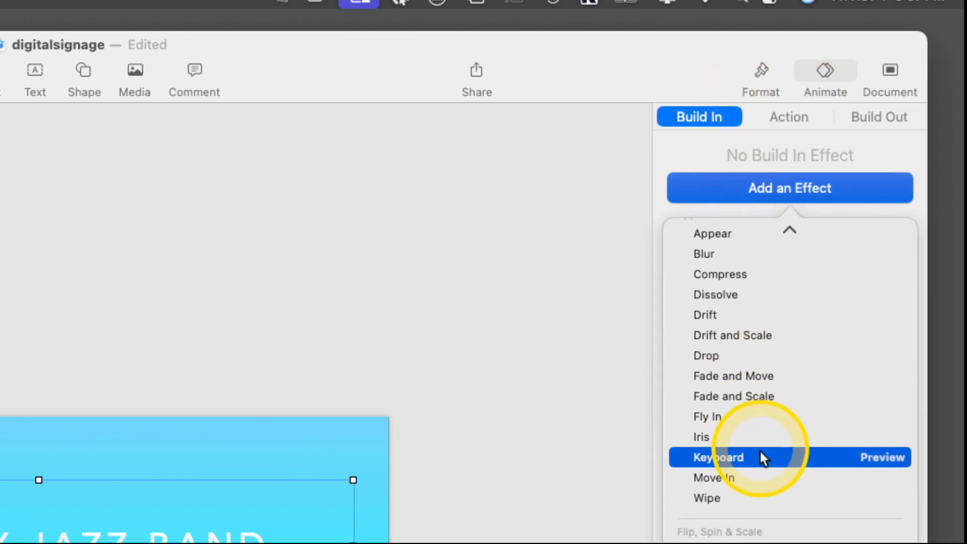
click(753, 471)
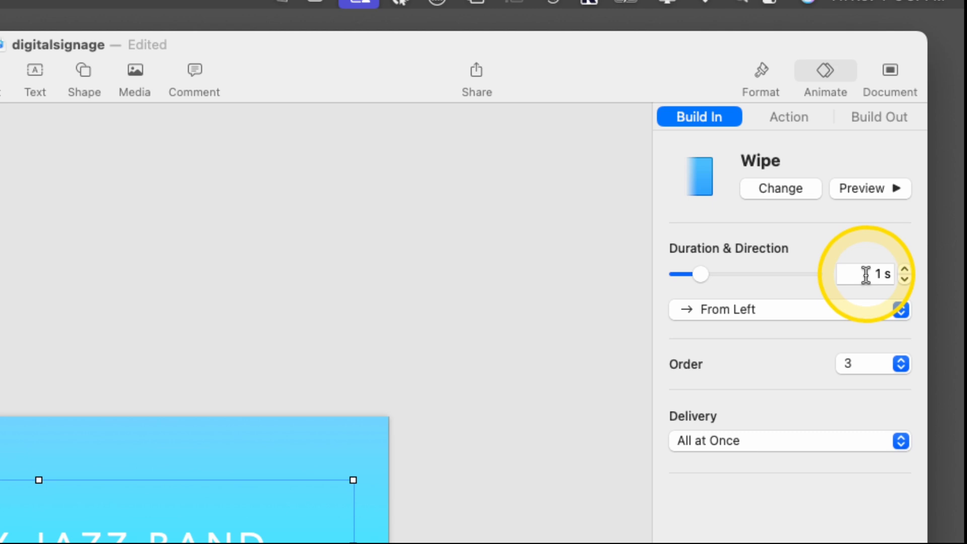
click(874, 272)
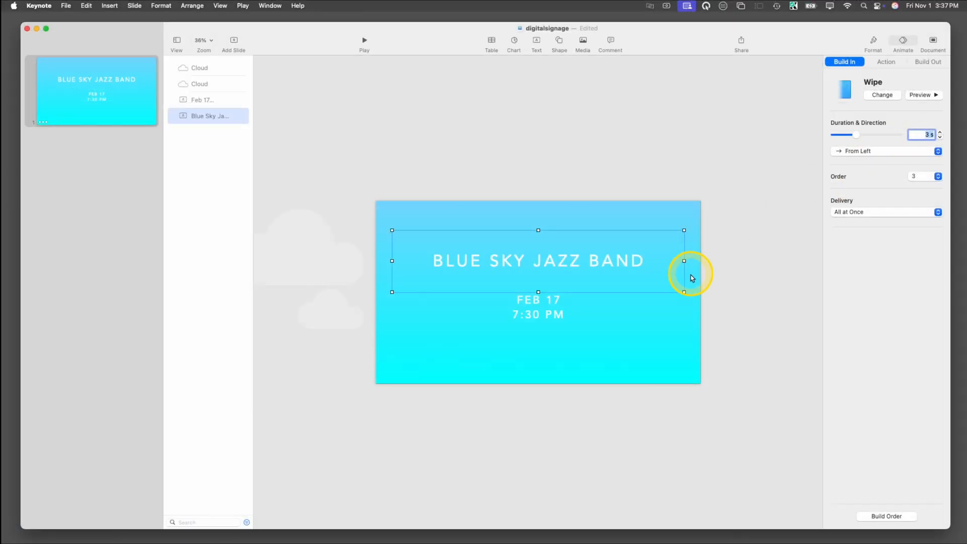
Add a Wipe build-in effect to the Feb 17, 7:30 PM text and edit its duration.
click(534, 315)
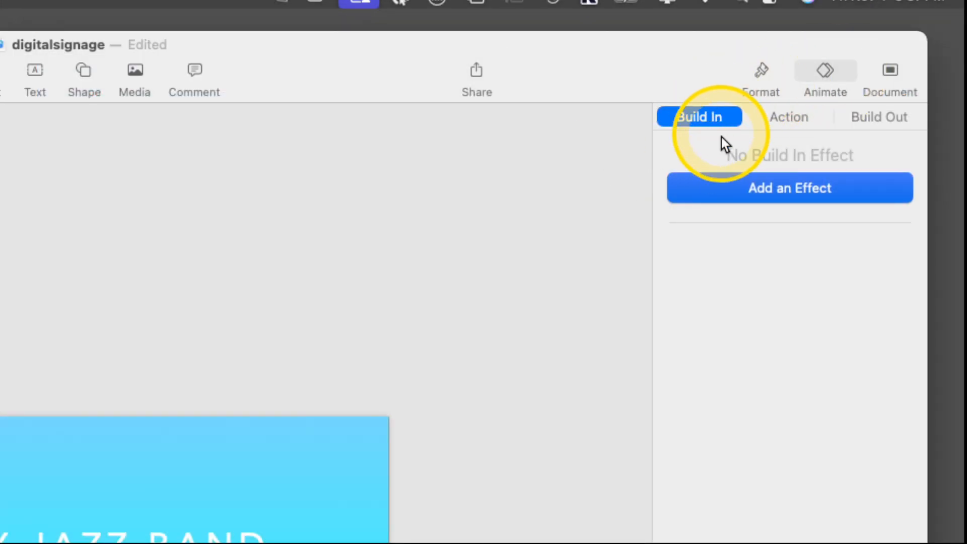
click(735, 201)
click(730, 288)
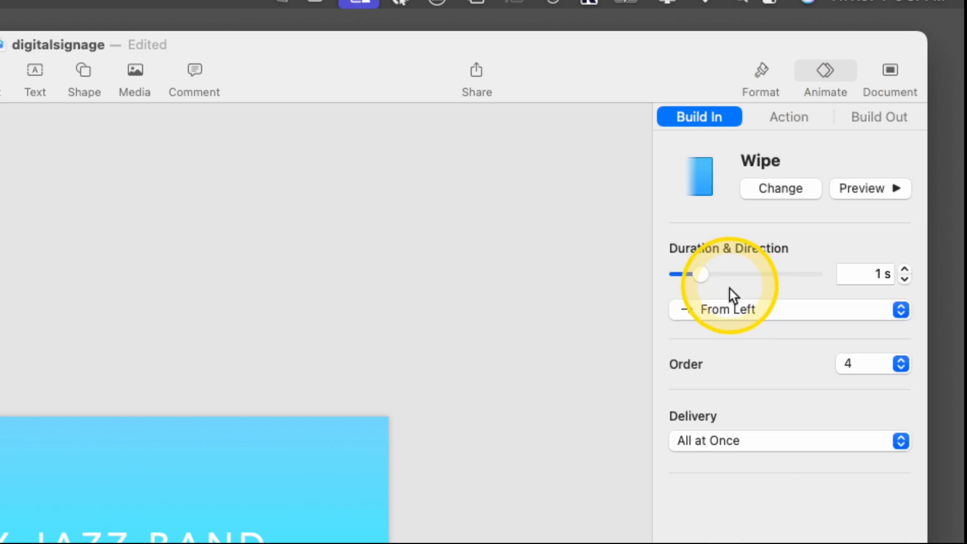
double_click(869, 272)
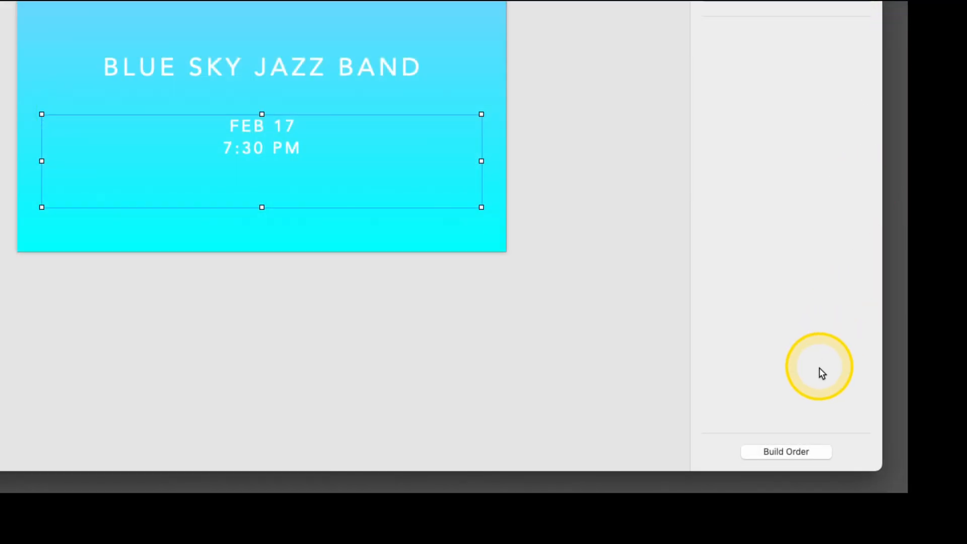
Open the build order and set the first cloud's Move build to start After Transition.
click(789, 453)
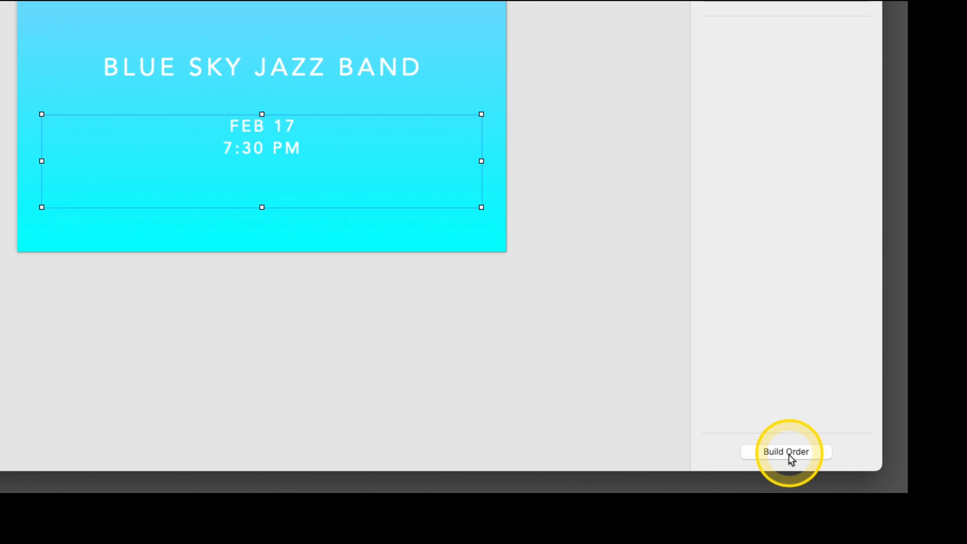
drag(756, 77, 774, 74)
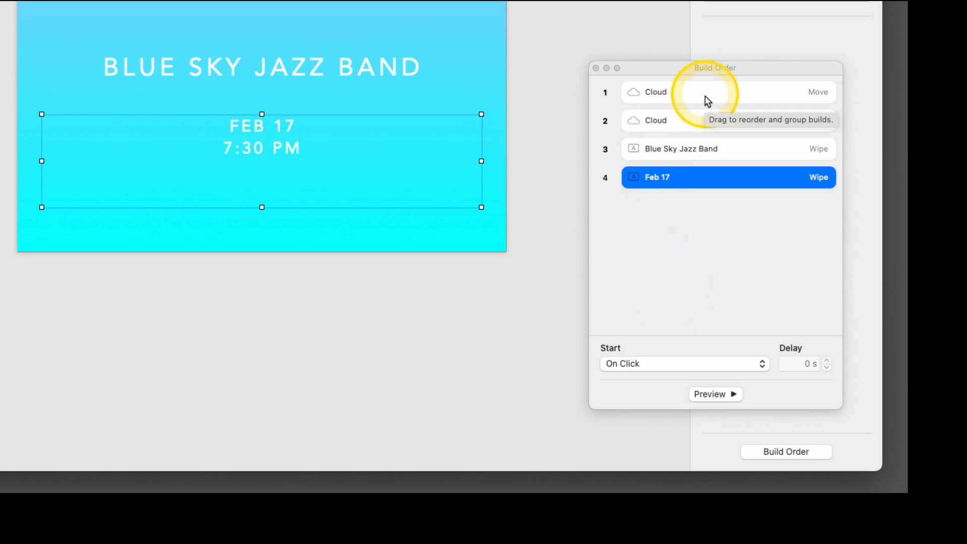
click(662, 93)
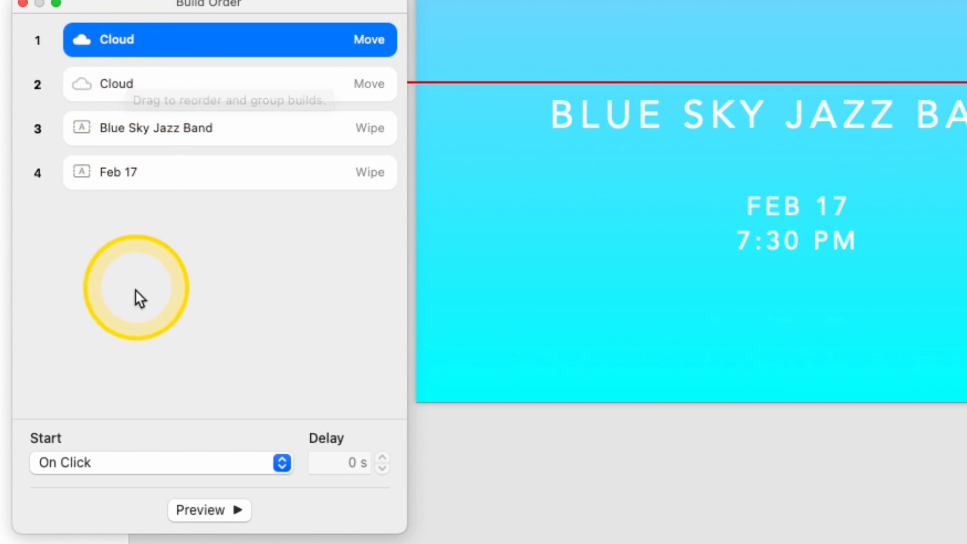
click(140, 466)
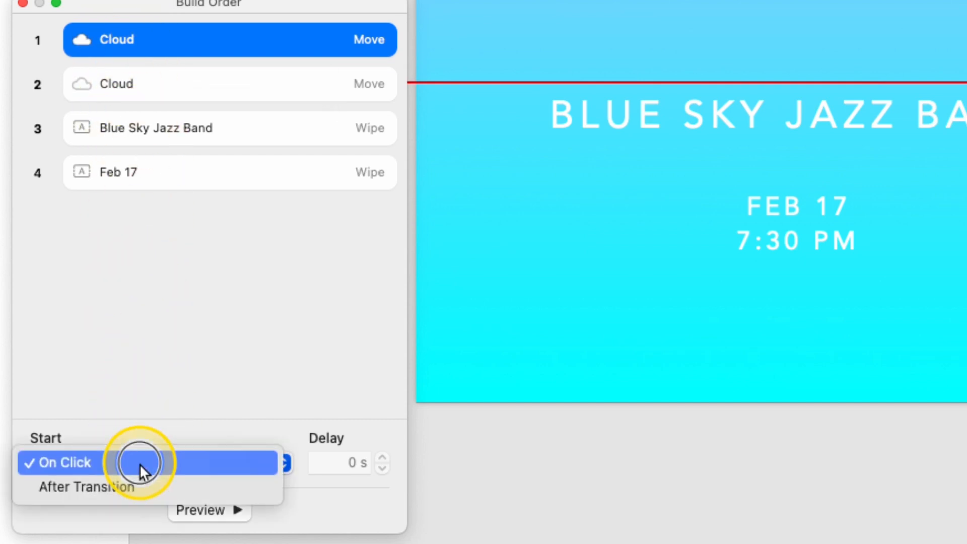
click(136, 484)
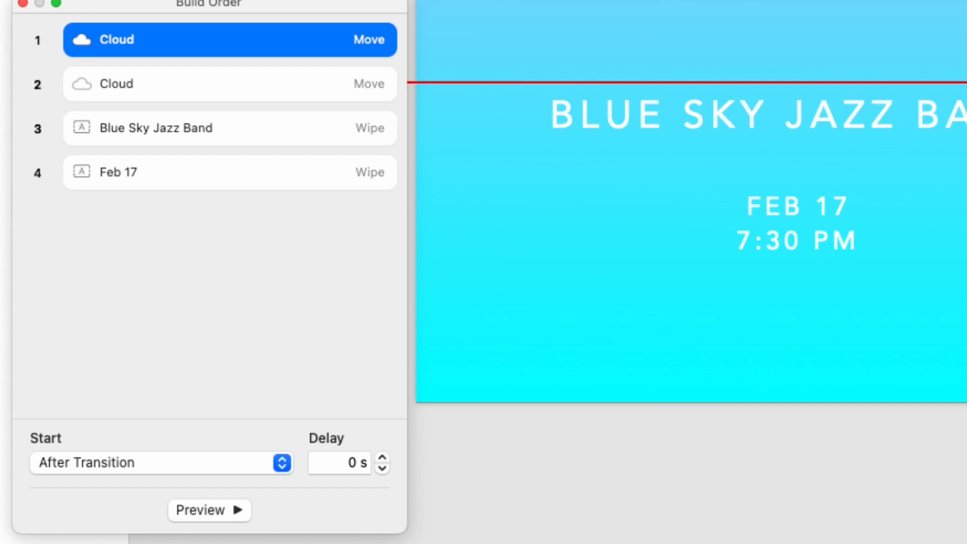
Move the Blue Sky Jazz Band Wipe directly after the first cloud's Move and set it to start With Build 1.
click(213, 129)
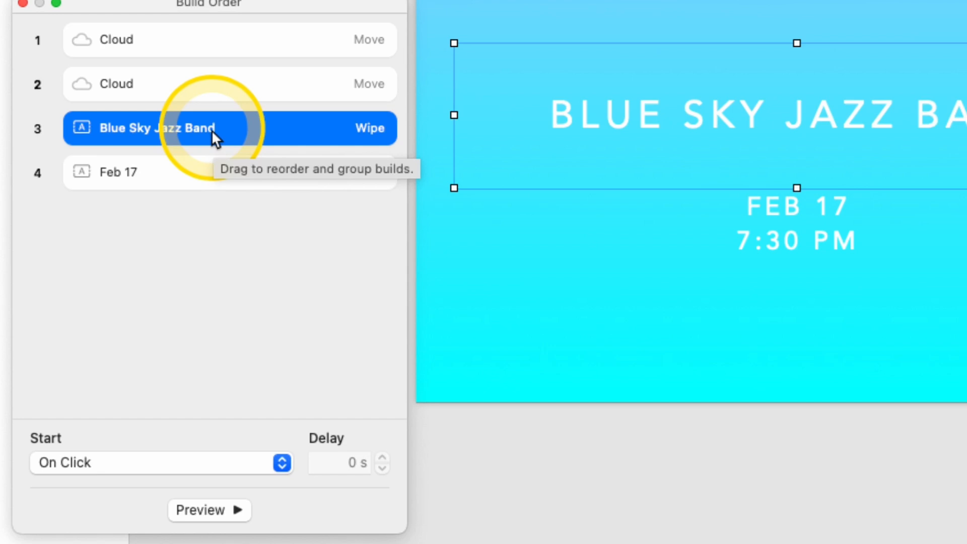
drag(213, 130, 210, 56)
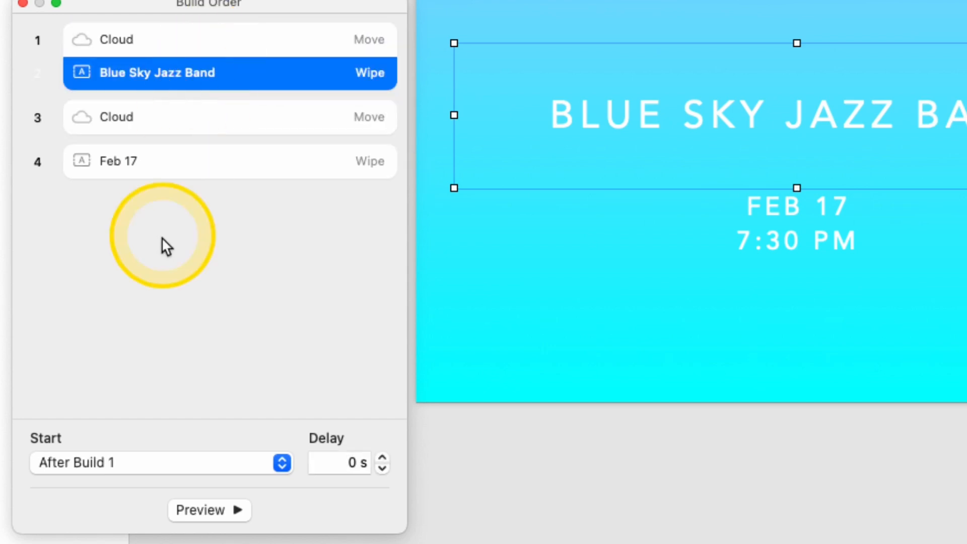
click(91, 461)
click(89, 485)
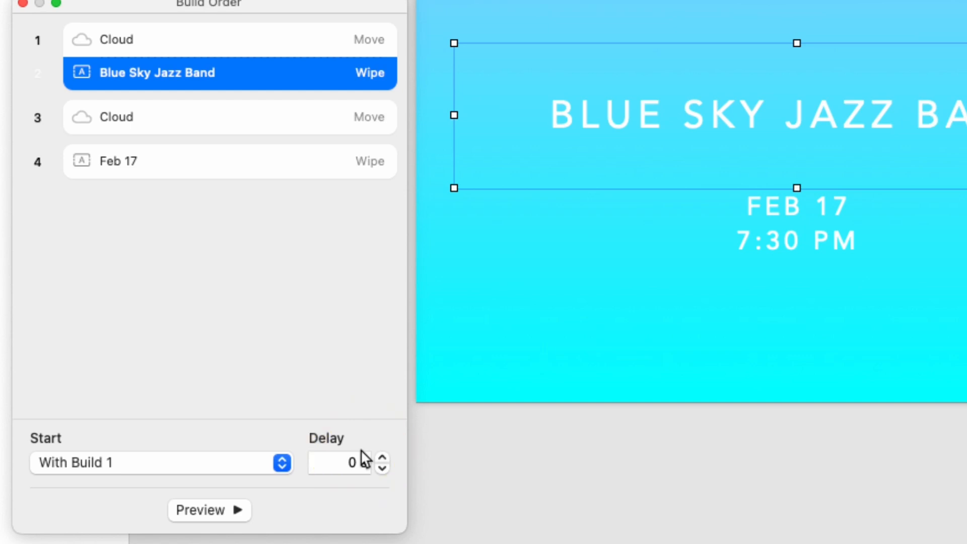
Set the Blue Sky Jazz Band Wipe's delay to 0.50 s and preview the builds.
click(382, 458)
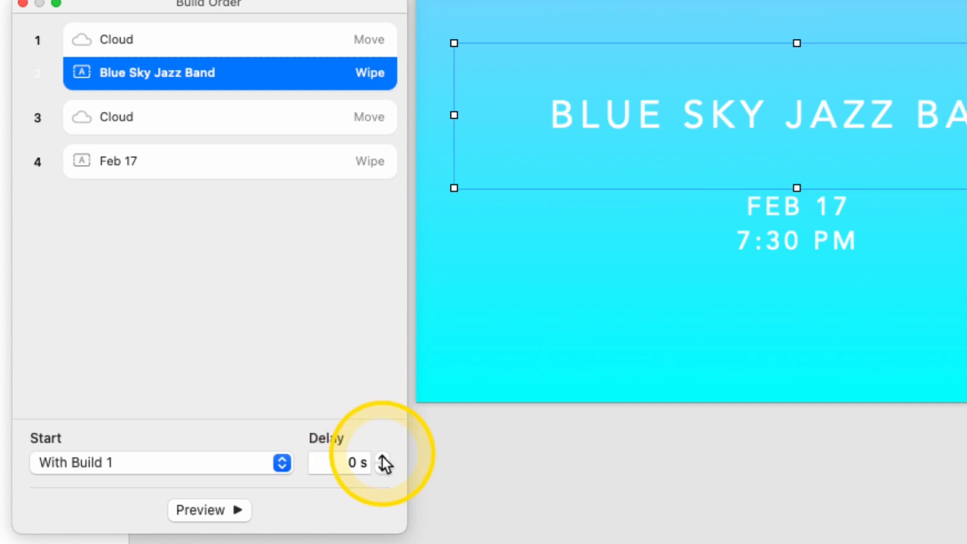
click(383, 459)
click(384, 458)
click(384, 459)
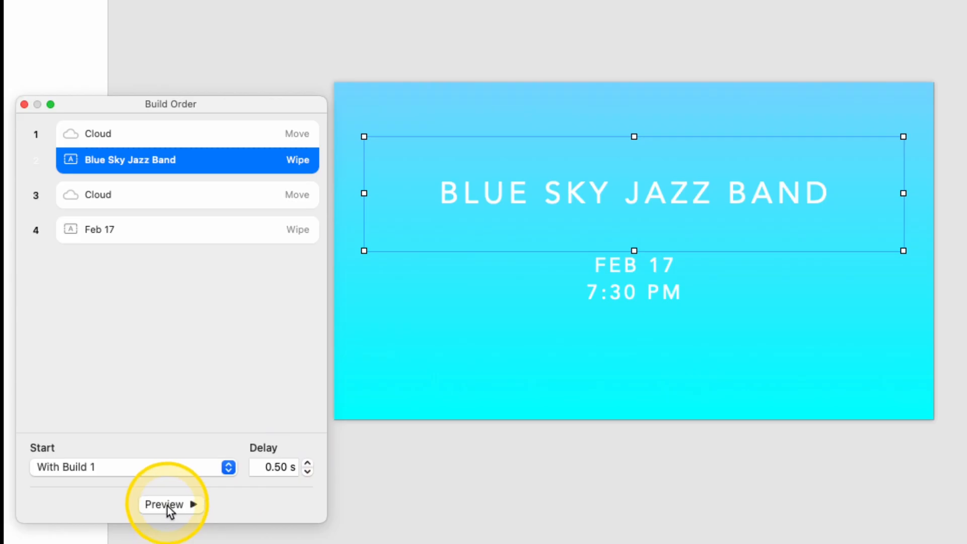
click(167, 504)
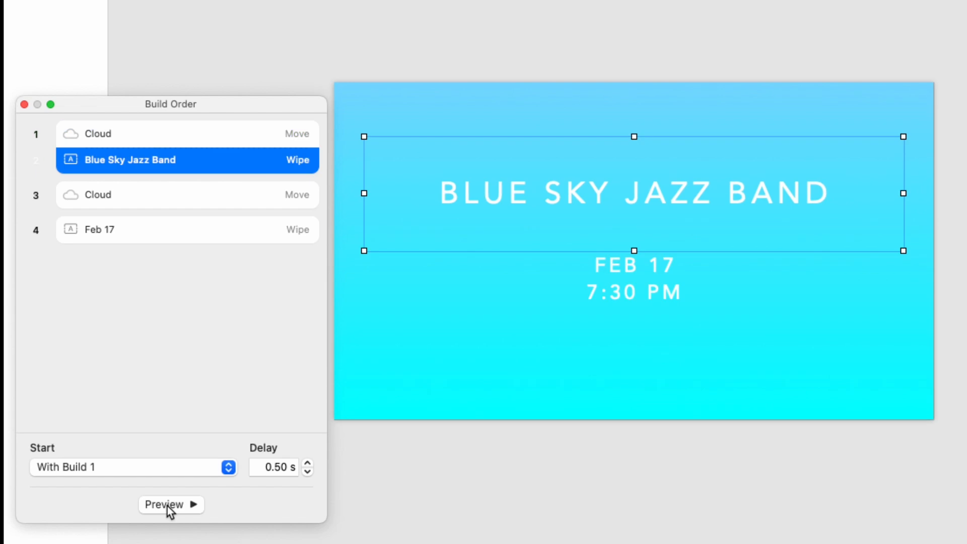
Increase the Blue Sky Jazz Band Wipe's delay to 1.00 s.
click(307, 463)
click(308, 464)
click(308, 463)
click(308, 463)
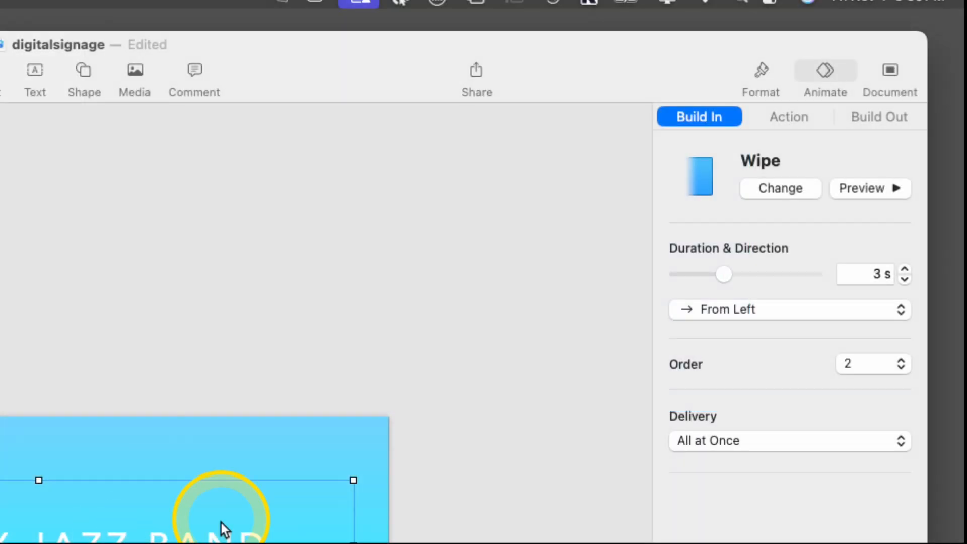
Shorten the Blue Sky Jazz Band Wipe's duration slightly and preview the builds.
click(904, 278)
click(905, 278)
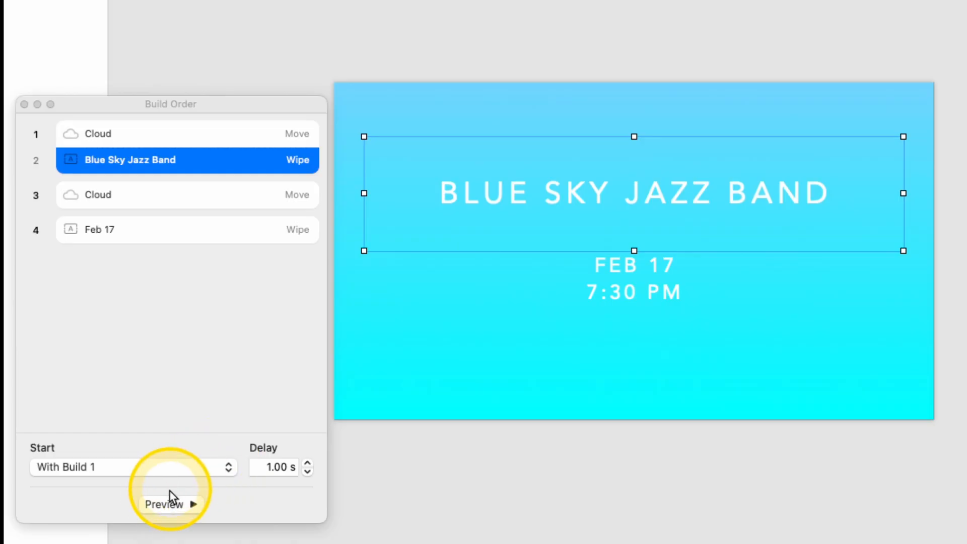
click(165, 505)
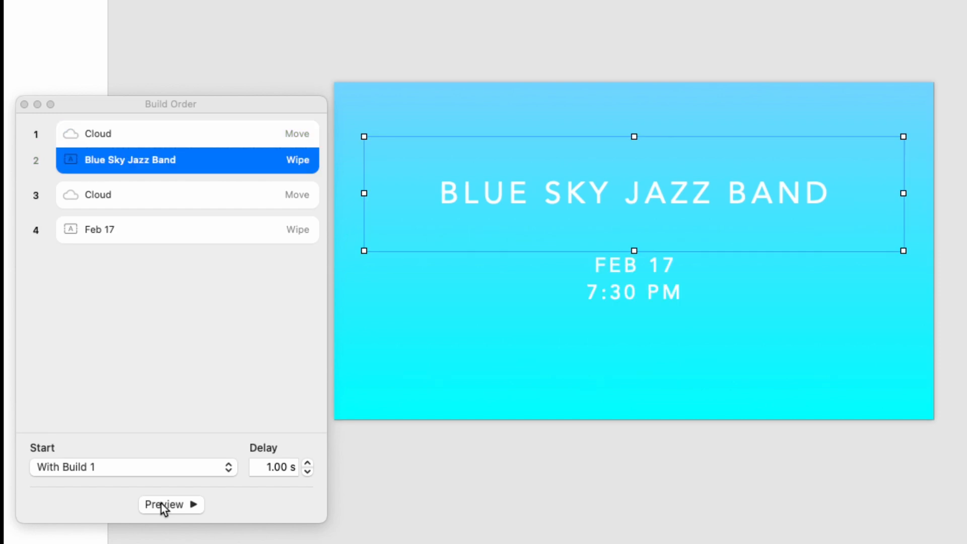
click(162, 503)
Set the second cloud's Move build to start With Build 1 with a delay of 0.50 s.
click(139, 196)
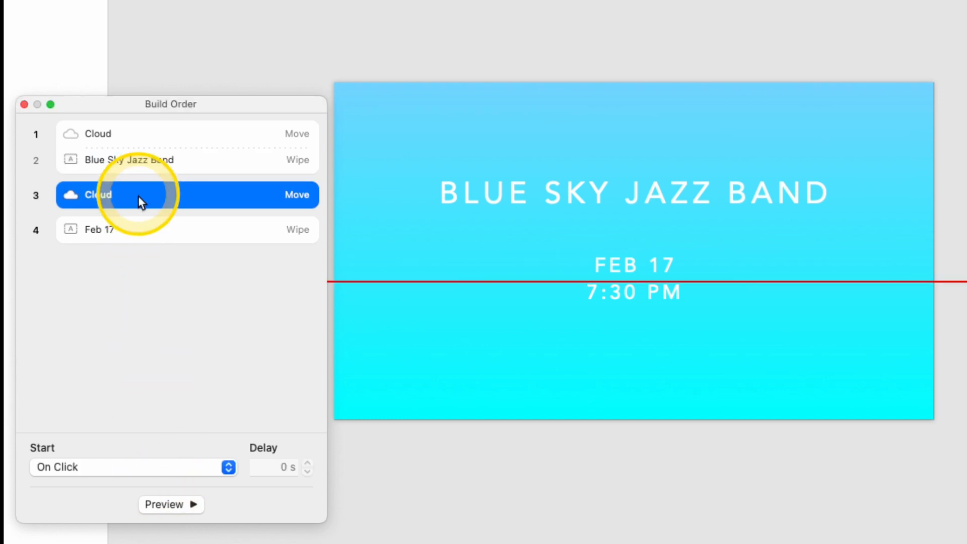
click(77, 466)
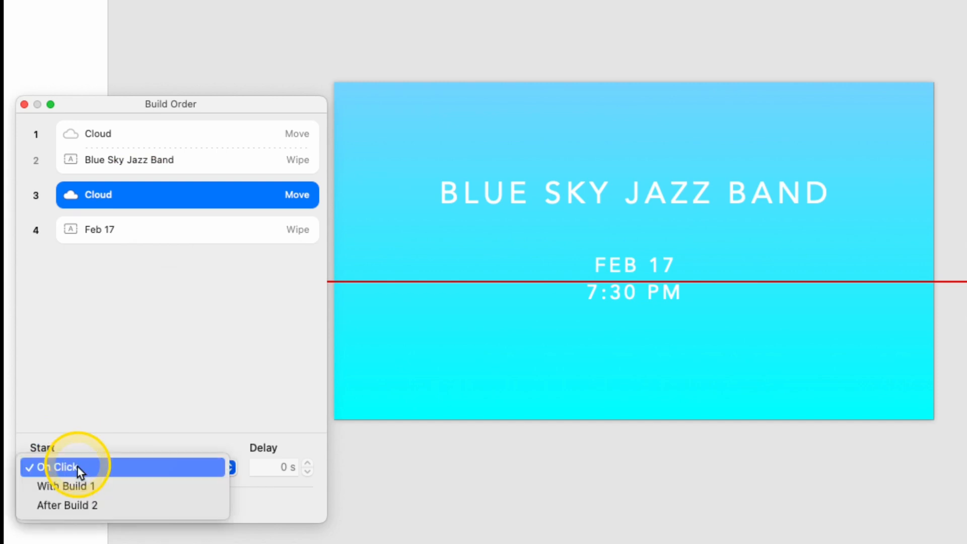
click(76, 487)
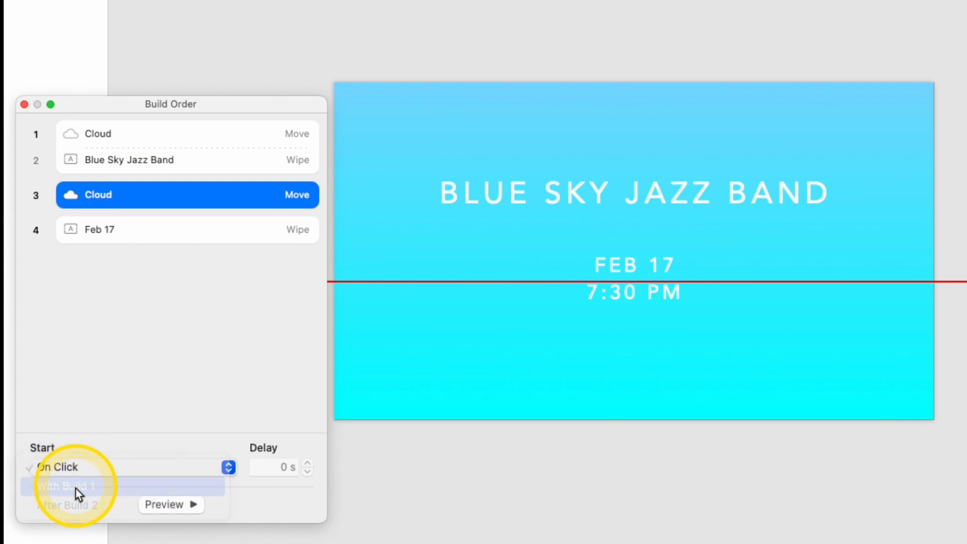
click(307, 463)
click(307, 464)
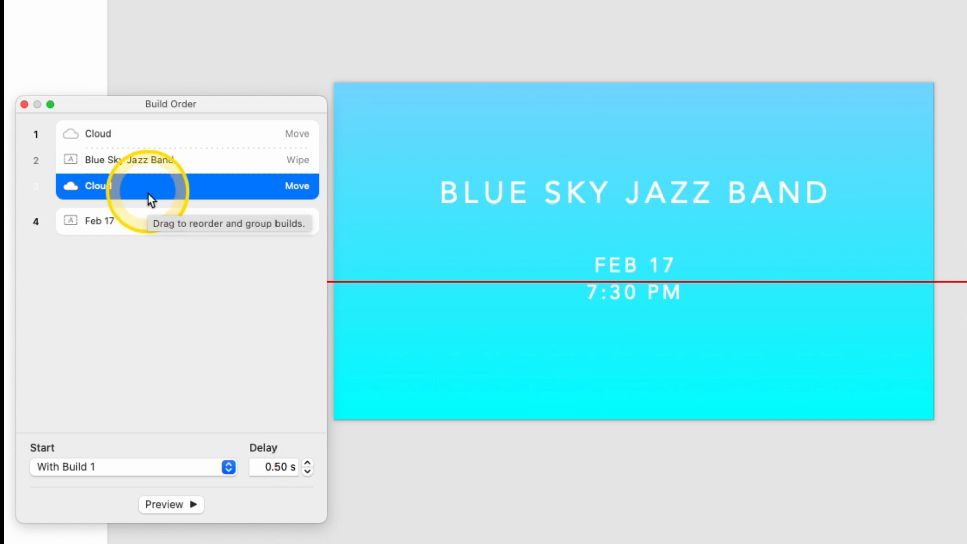
Set the Feb 17 text's Wipe build to start With Build 1 with a delay of 1.00 s.
click(123, 222)
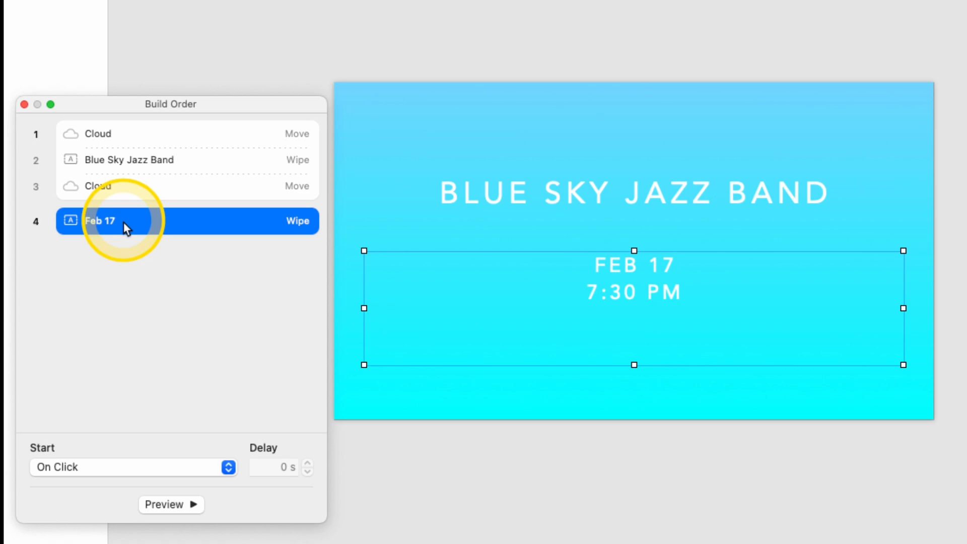
click(89, 463)
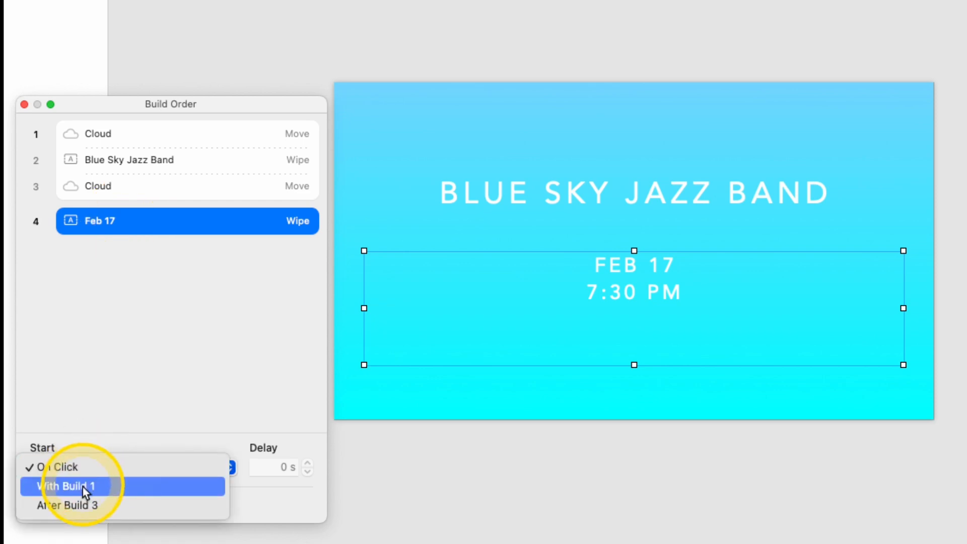
click(83, 486)
click(308, 464)
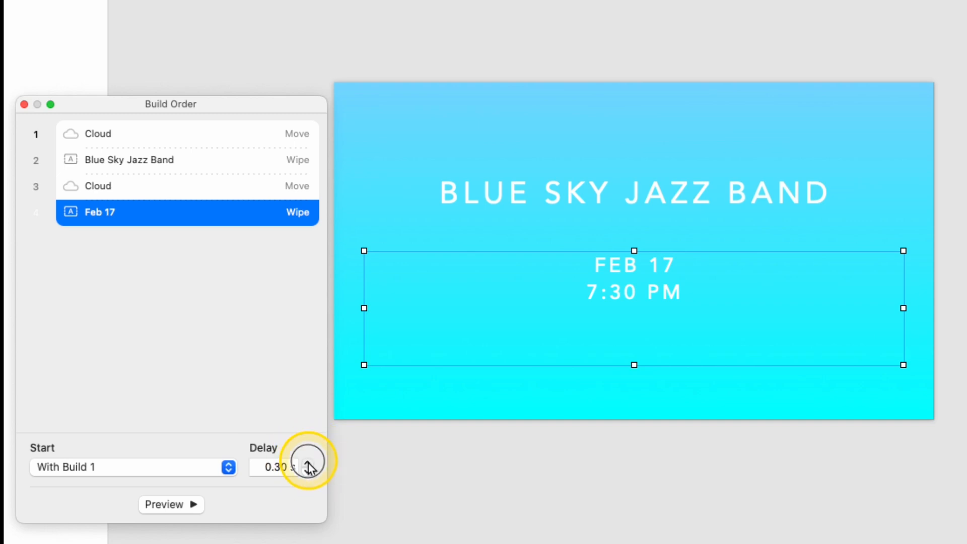
click(309, 464)
click(309, 464)
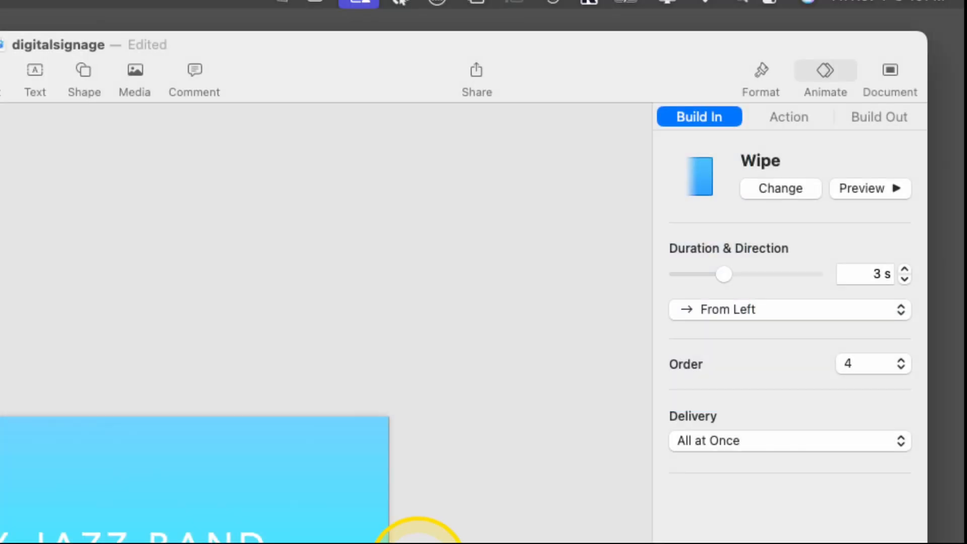
Reduce the Feb 17 text's Wipe duration to 1.5 s and preview the builds.
click(905, 278)
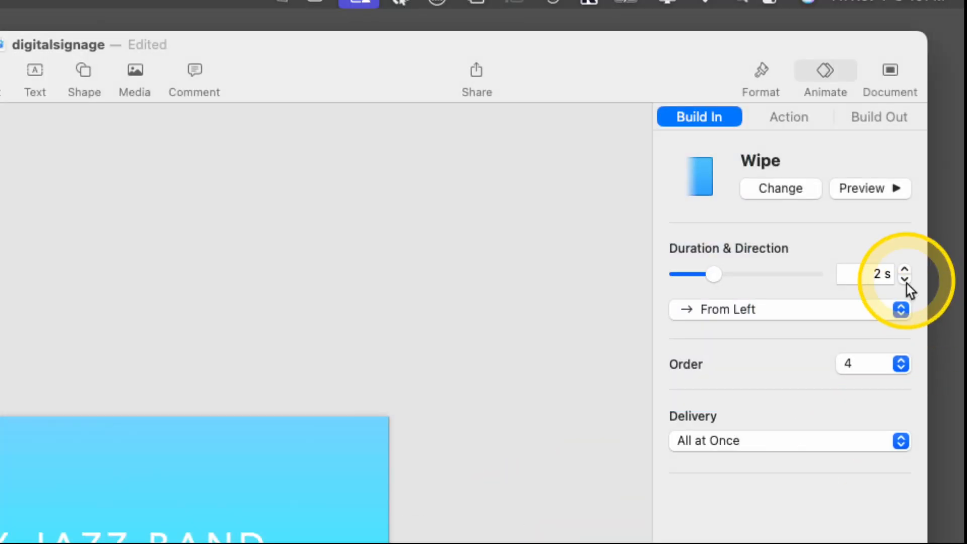
click(904, 279)
click(905, 279)
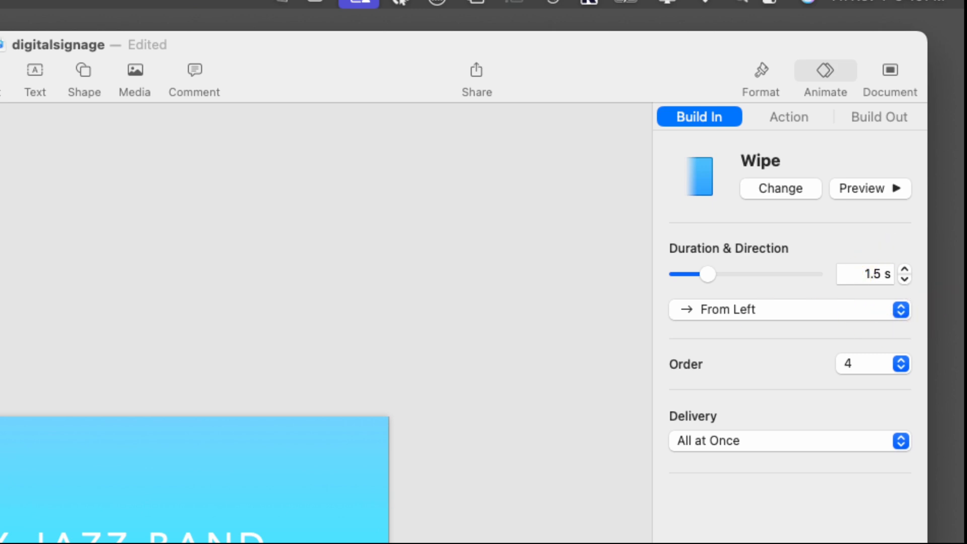
click(135, 483)
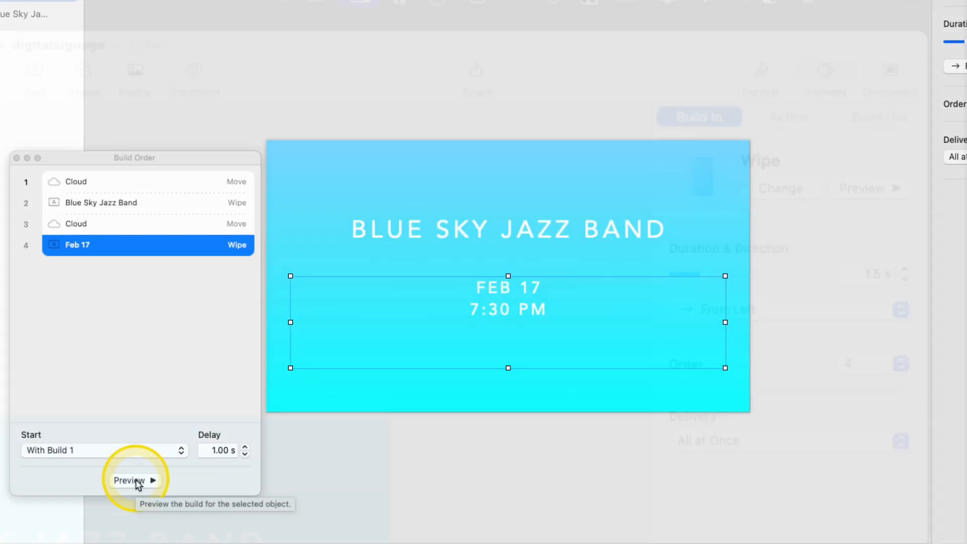
click(135, 481)
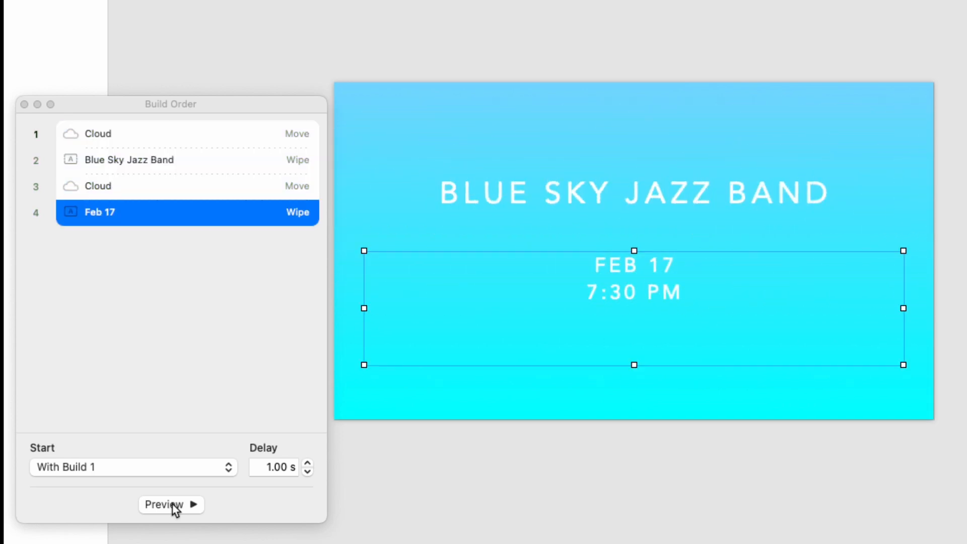
Try a delay of 2.00 s on the Feb 17 text's Wipe and preview the builds.
click(307, 462)
click(307, 462)
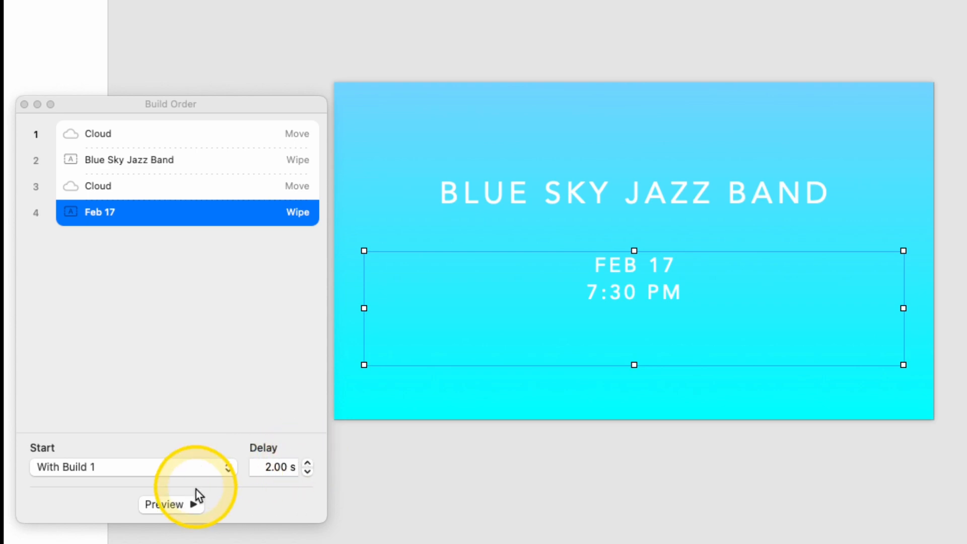
click(175, 505)
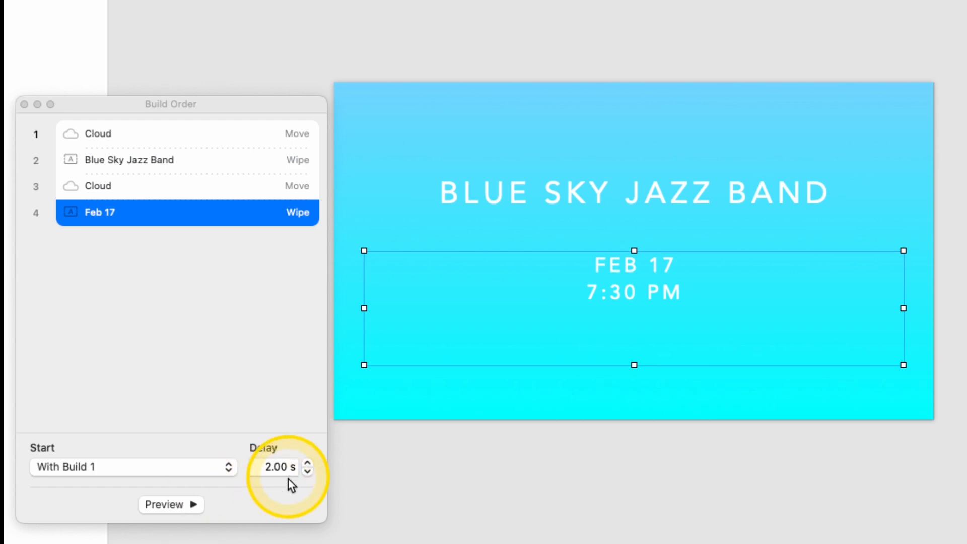
Set the Feb 17 text's Wipe delay to 1.50 s and preview the builds.
click(308, 472)
click(307, 472)
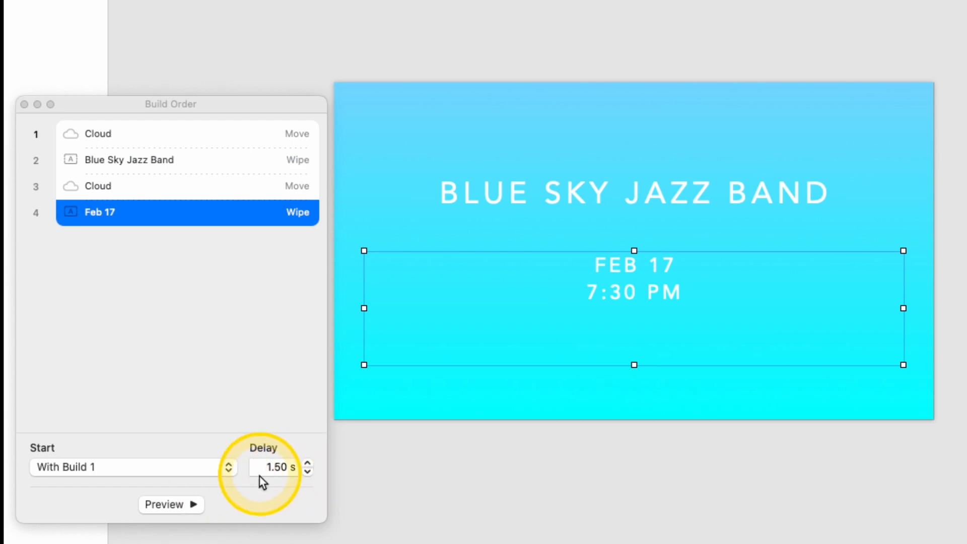
click(192, 503)
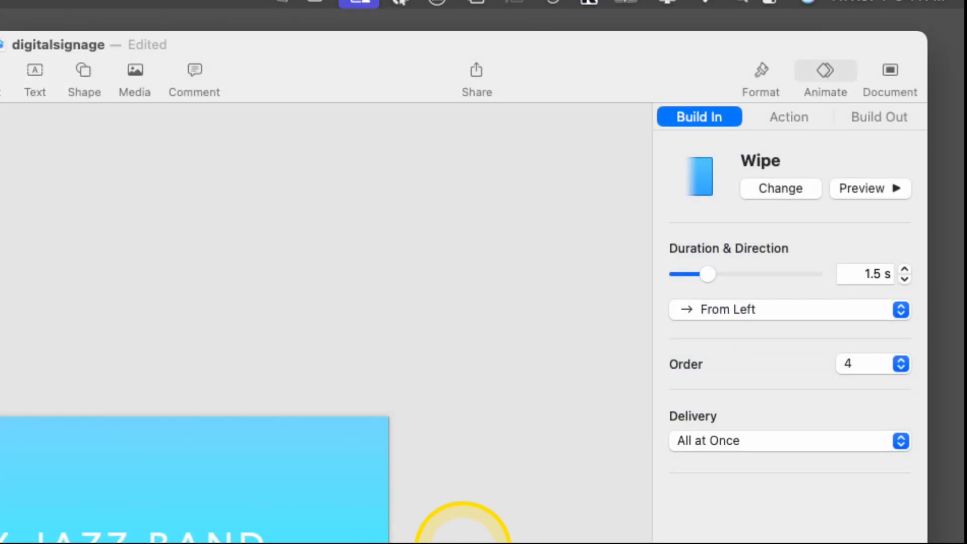
Reduce the Feb 17 text's Wipe duration to 1 s and preview the builds.
click(903, 281)
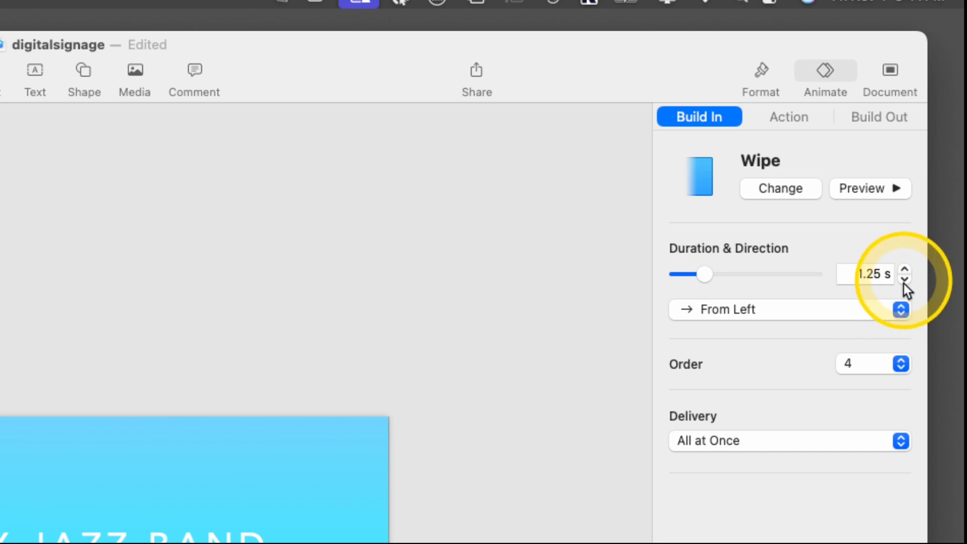
click(904, 281)
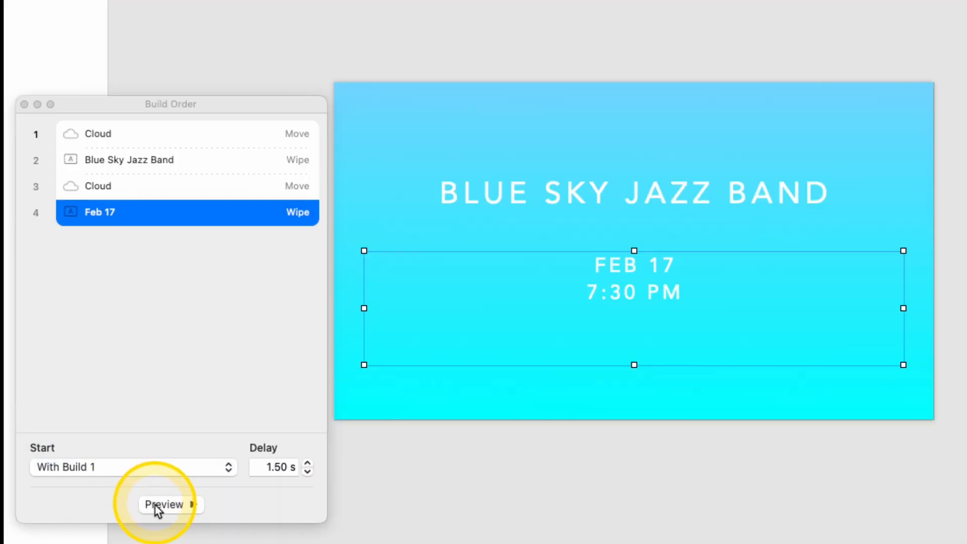
click(136, 479)
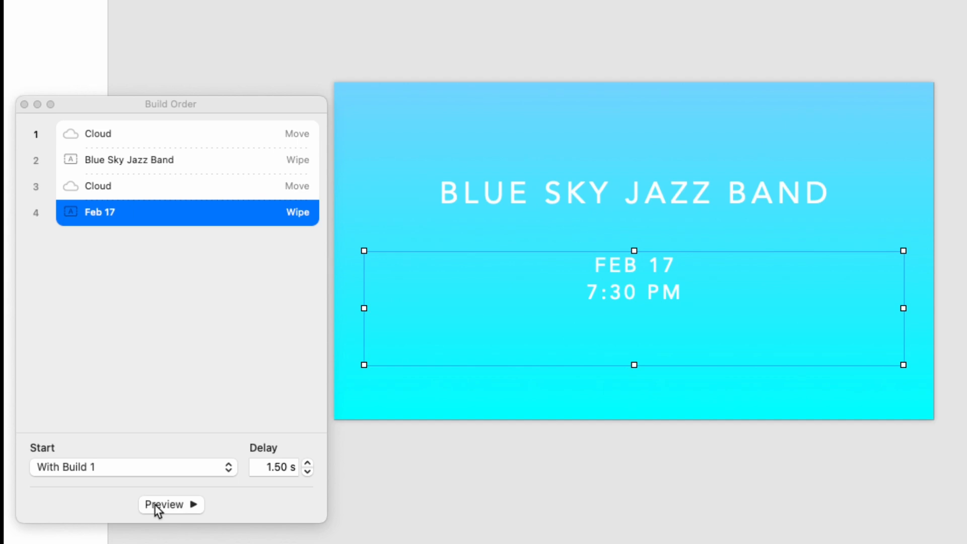
Set the Feb 17 text's Wipe delay to 1.75 s and preview the builds twice.
click(307, 463)
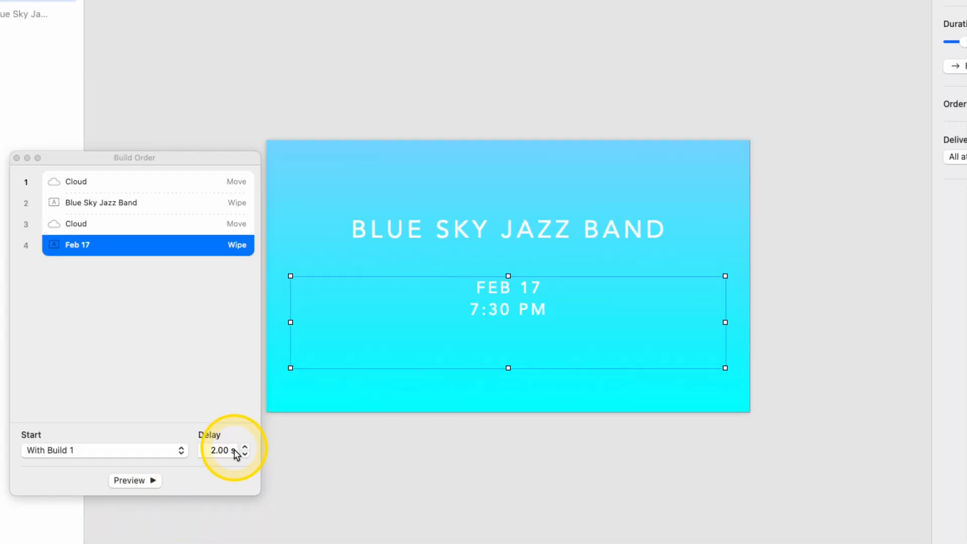
click(307, 473)
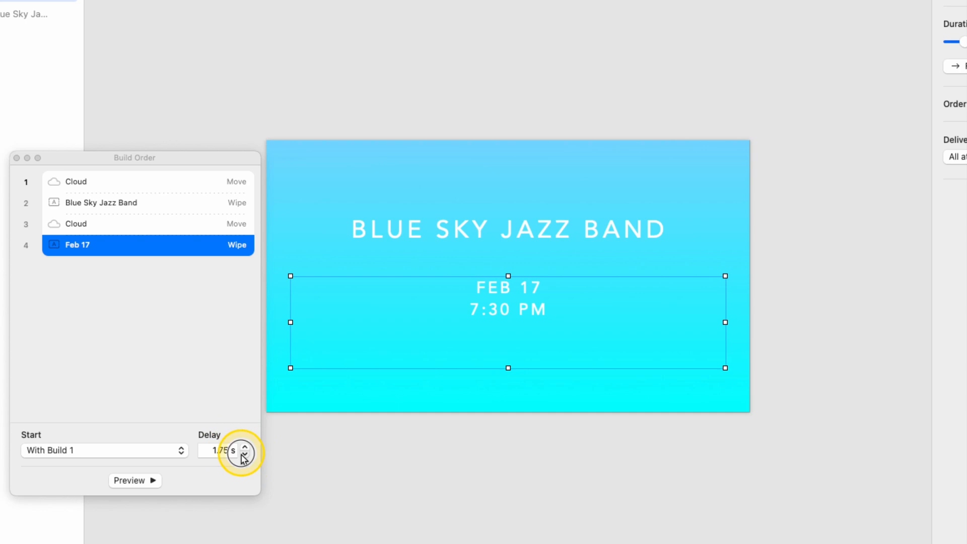
click(144, 481)
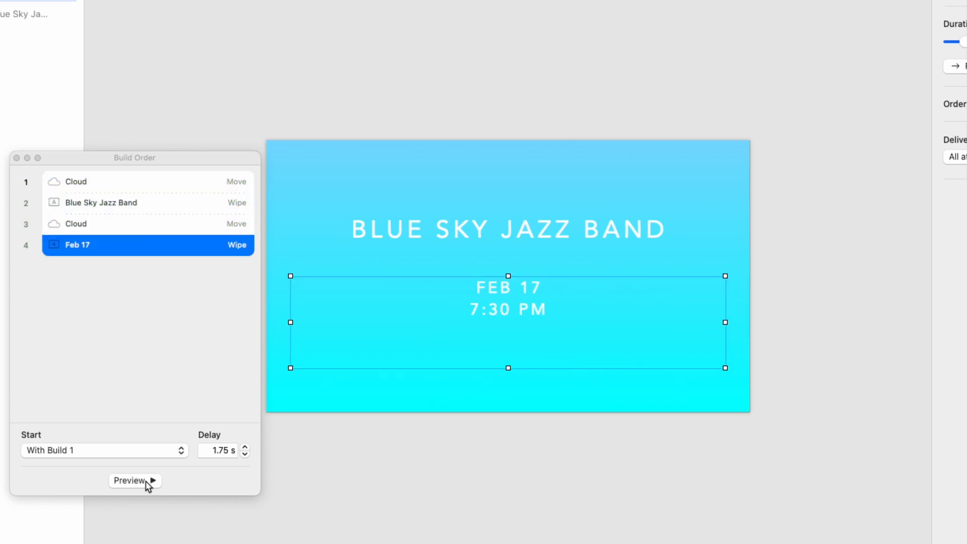
click(146, 482)
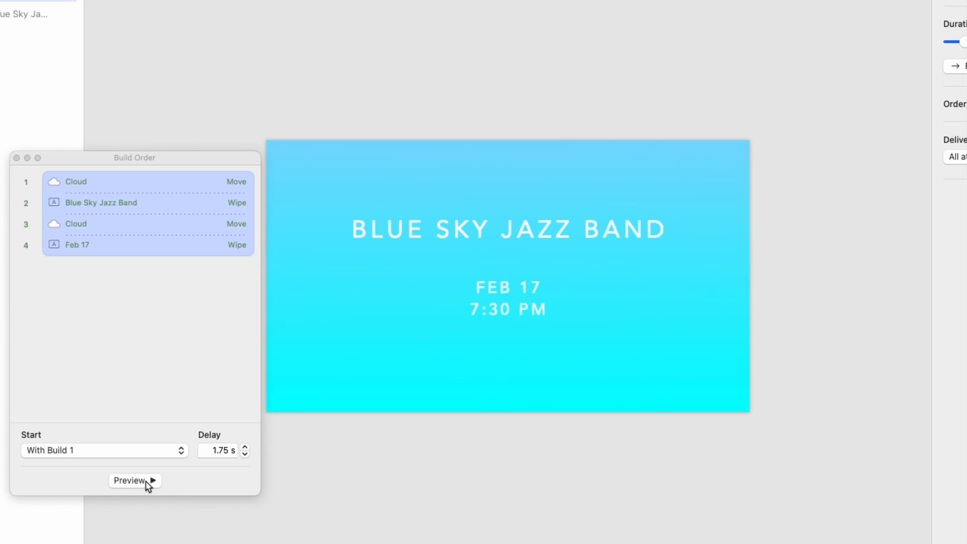
Stop the preview and shorten the Feb 17 text's Wipe duration to about 0.6 s.
click(493, 301)
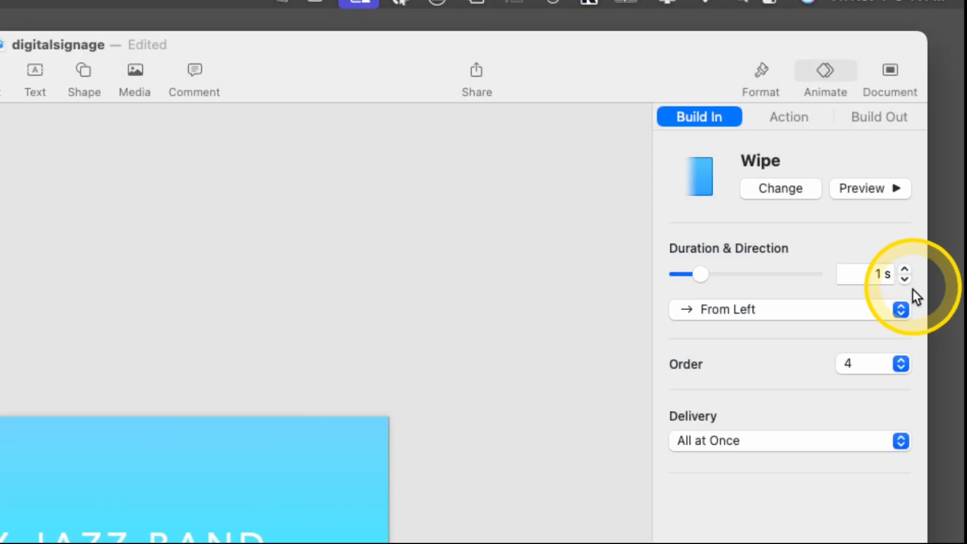
click(966, 45)
click(909, 288)
click(910, 288)
click(909, 288)
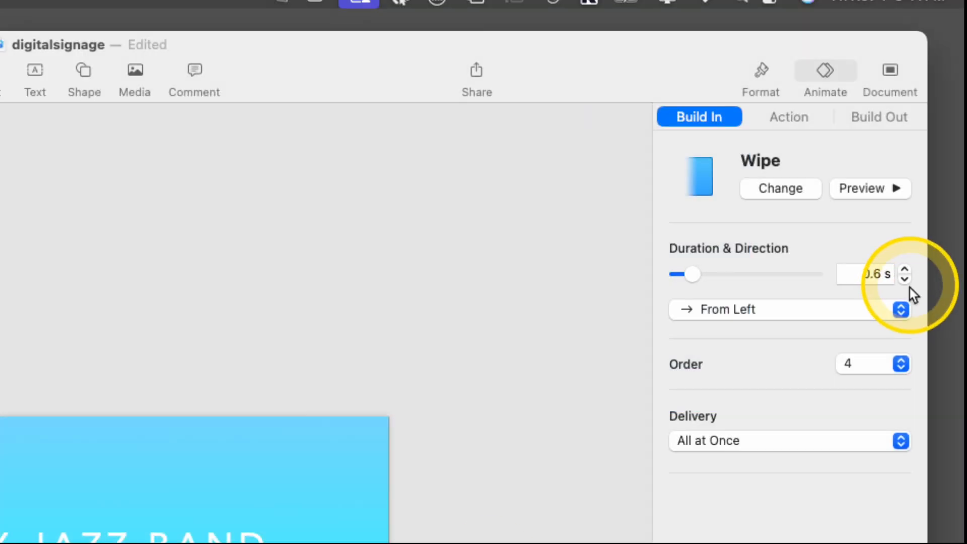
click(910, 288)
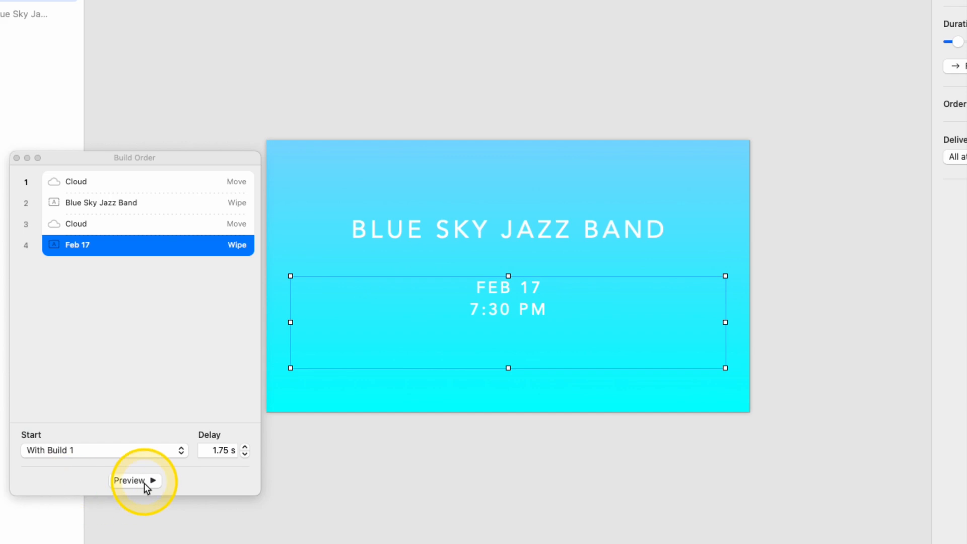
Preview the slide's builds and play the slideshow to check the text and cloud timing.
click(146, 482)
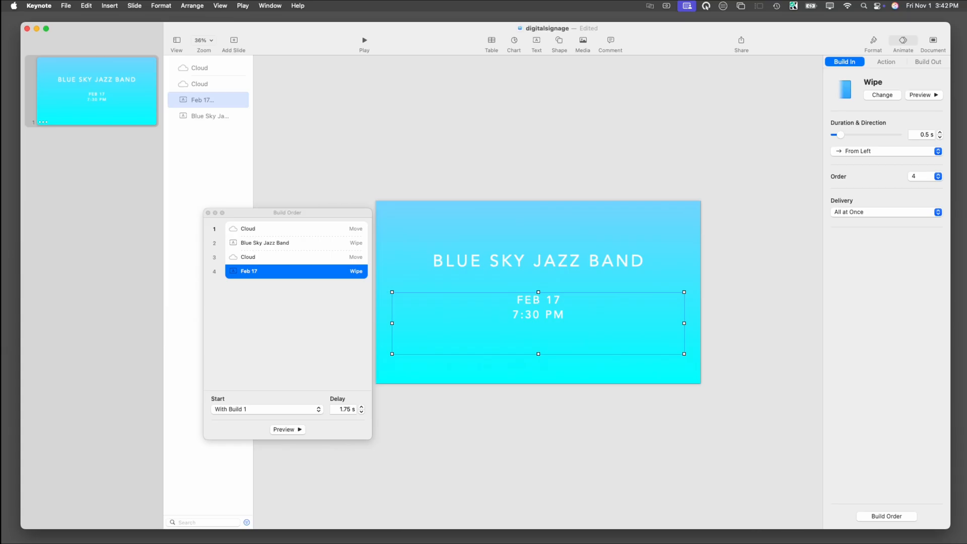
key(alt+super+p)
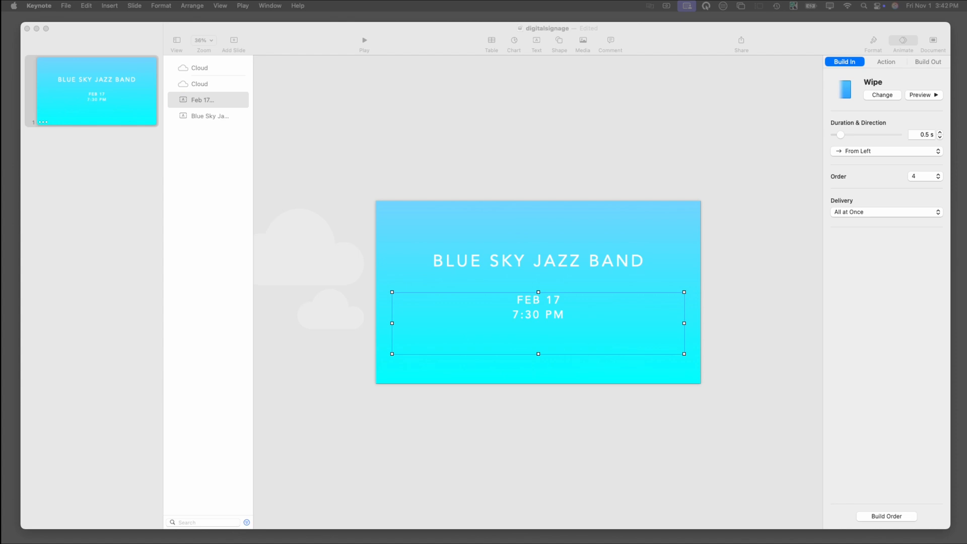
Duplicate the Blue Sky Jazz Band slide twice to make three identical slides, and close the Build Order window.
click(109, 111)
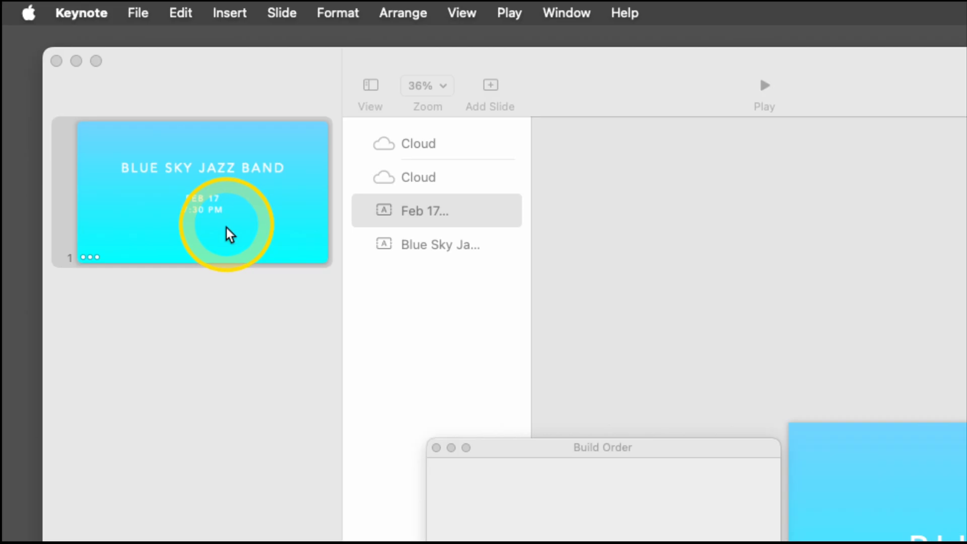
right_click(230, 234)
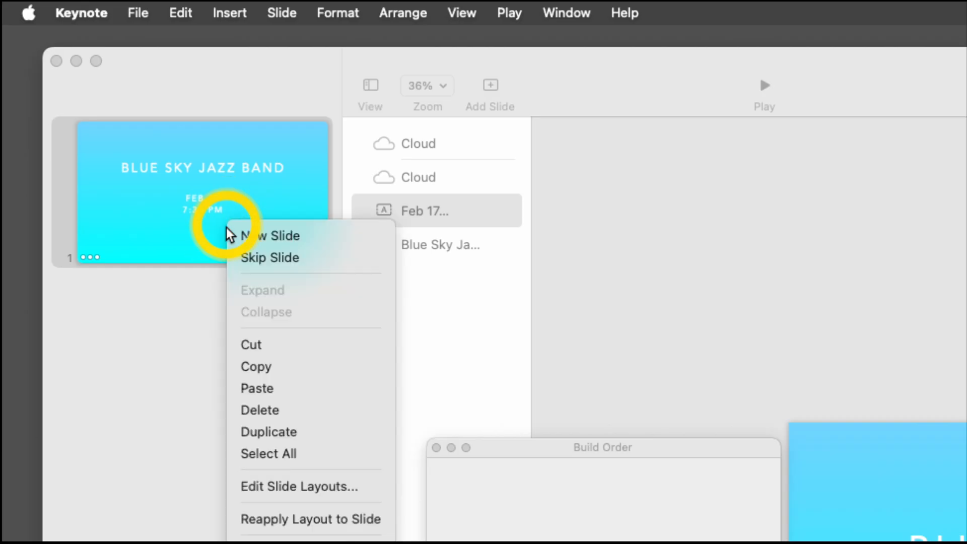
click(287, 432)
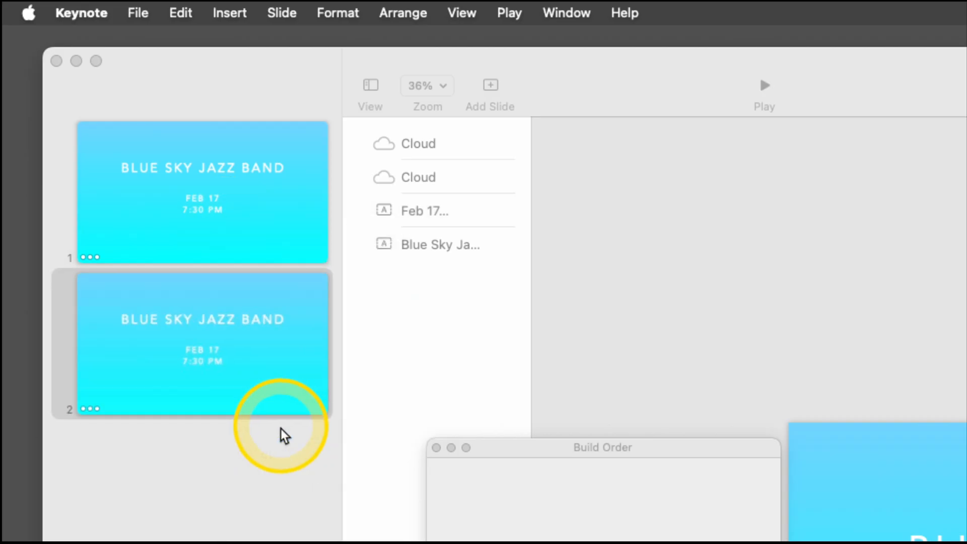
right_click(234, 385)
click(271, 541)
click(436, 447)
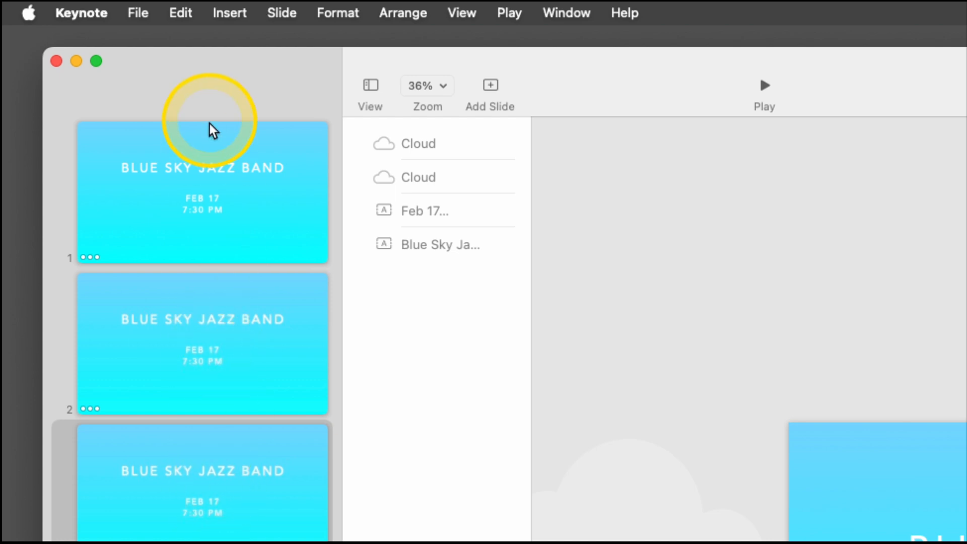
Go to slide 2 and examine how the first Cloud Move starts in its build order.
click(216, 161)
right_click(216, 161)
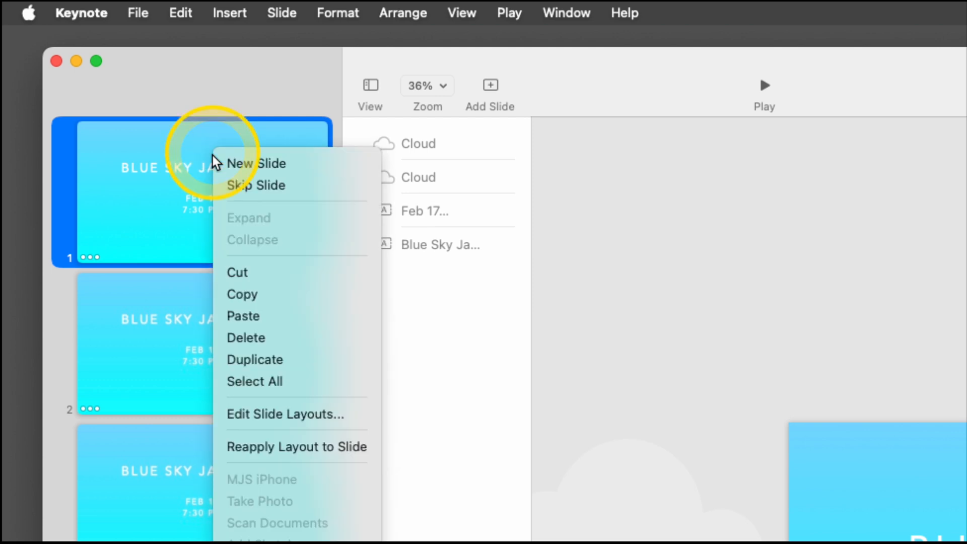
click(263, 338)
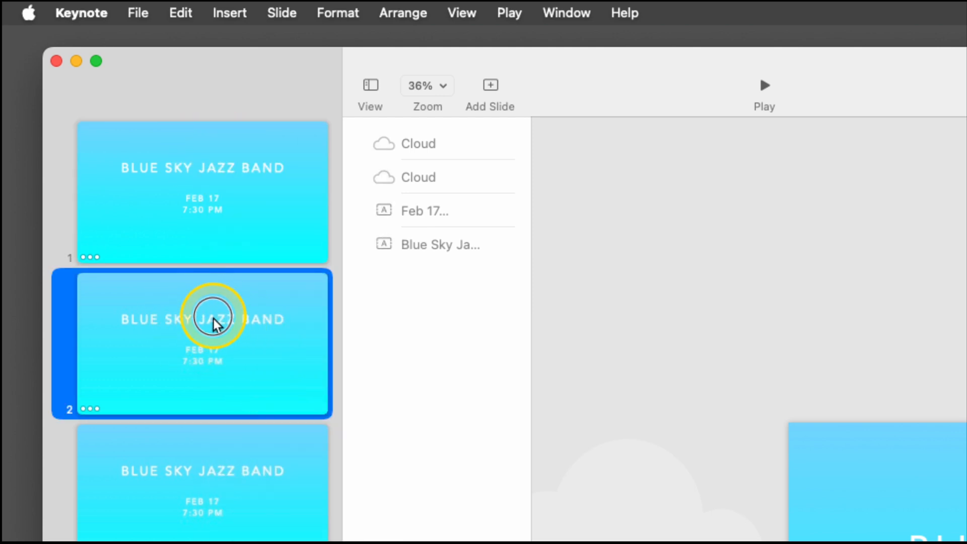
drag(214, 319, 232, 319)
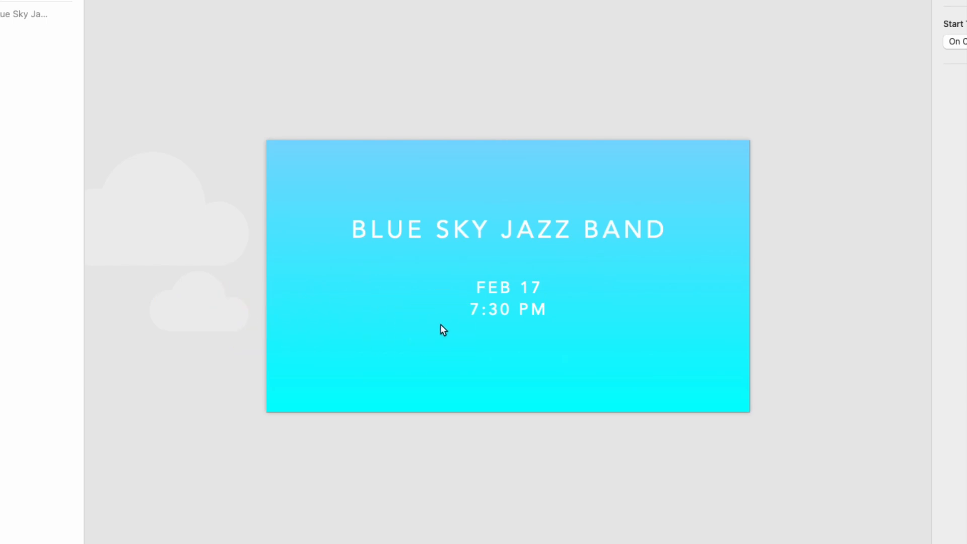
click(487, 237)
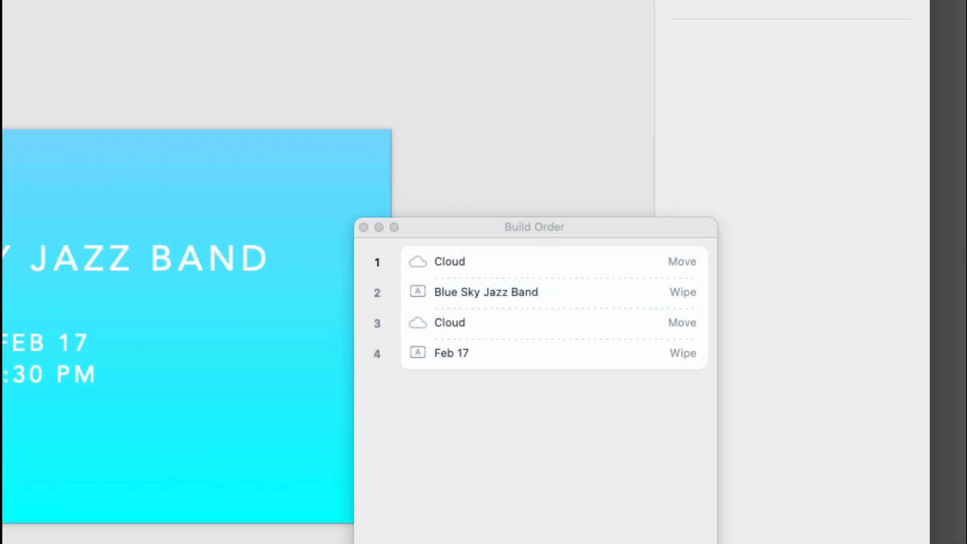
drag(483, 222, 478, 31)
click(488, 65)
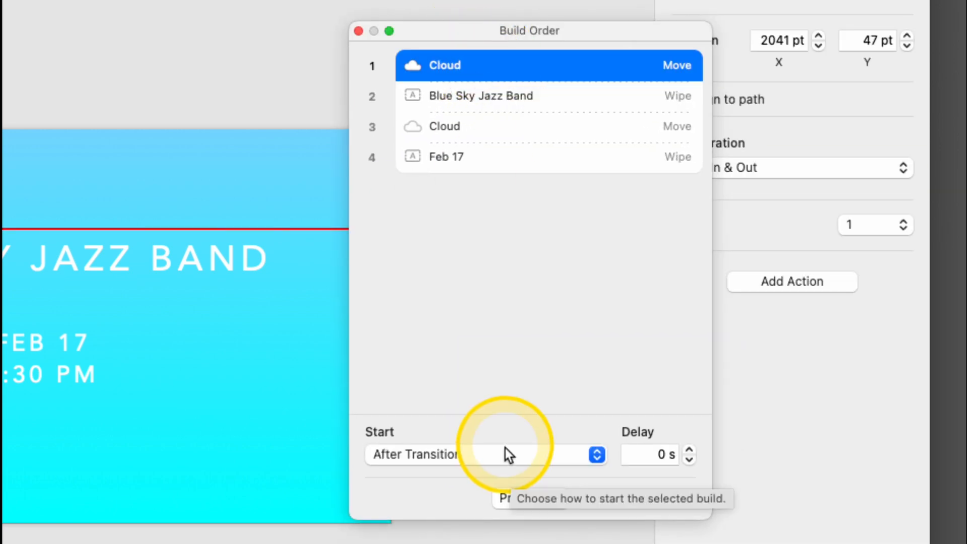
Add a Wipe build-out lasting 2 s to the Blue Sky Jazz Band title on slide 2.
click(507, 97)
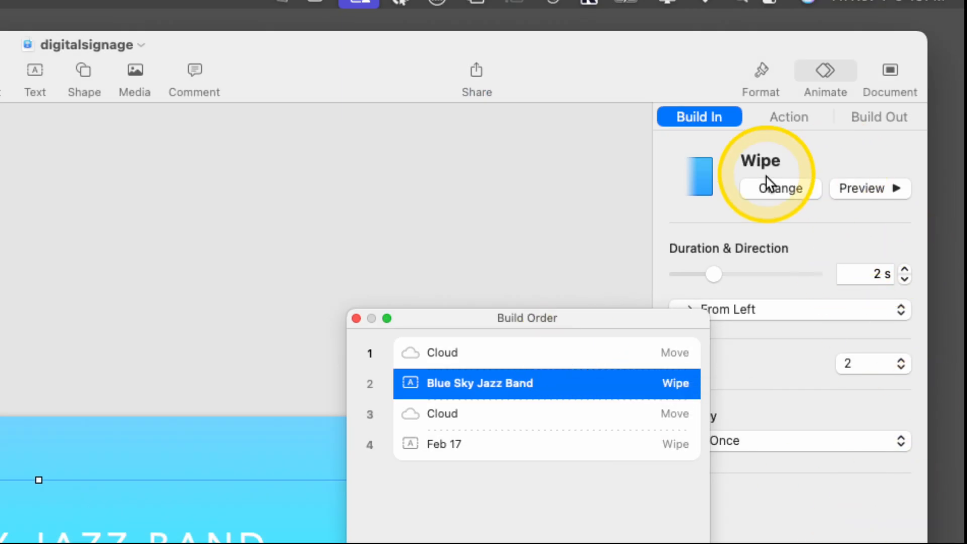
click(882, 117)
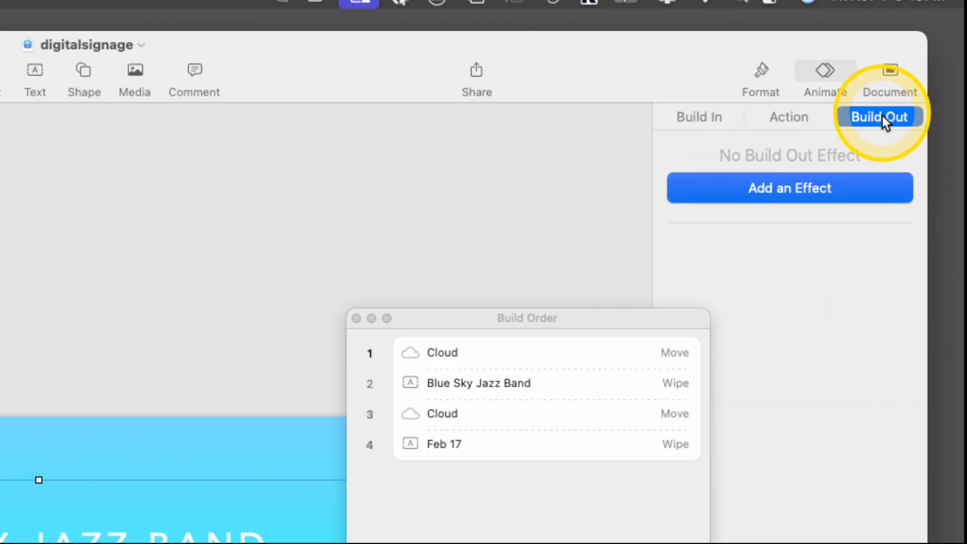
click(825, 189)
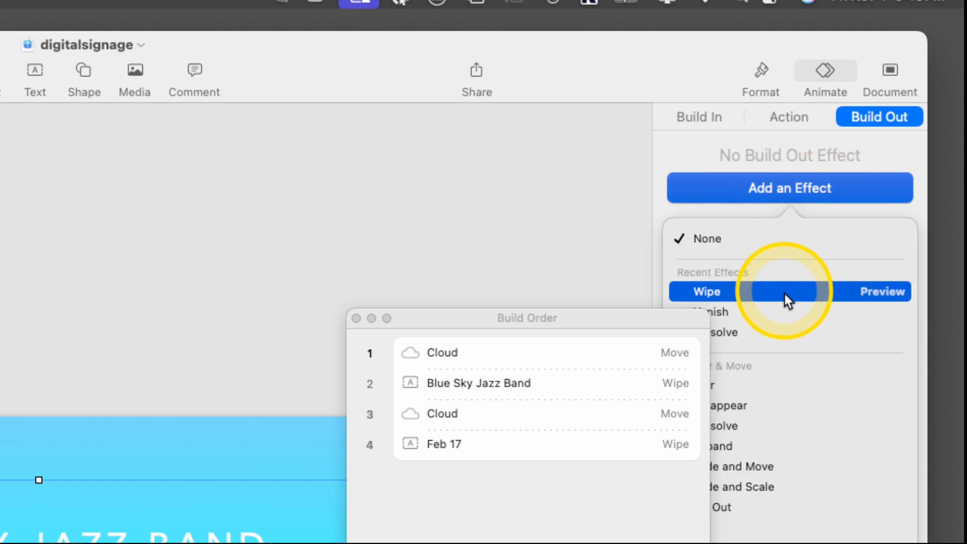
click(784, 294)
double_click(870, 272)
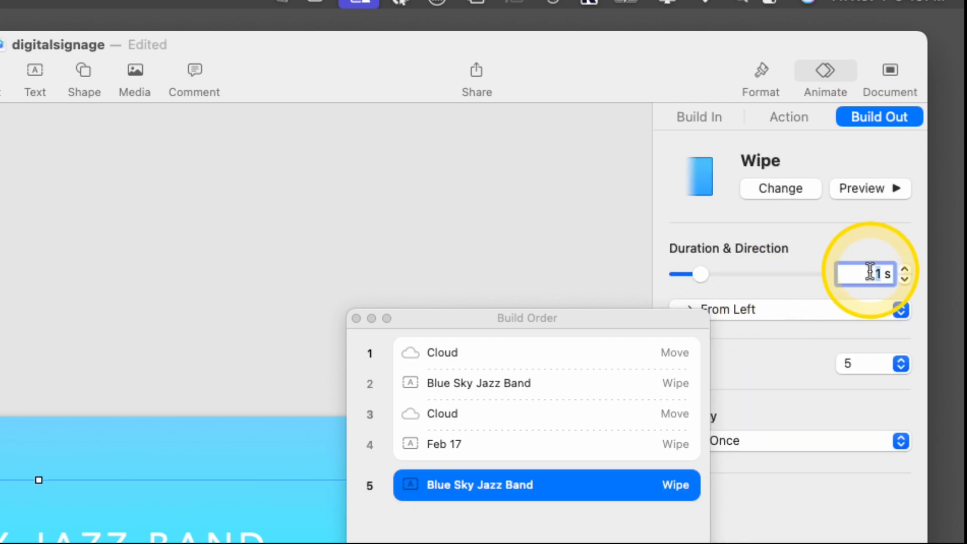
text(2)
key(Return)
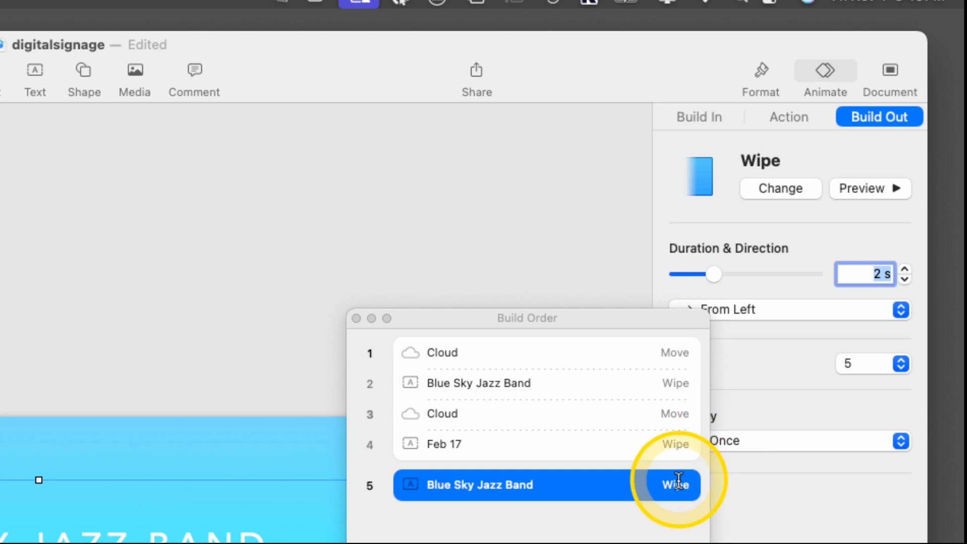
Move the title's Wipe build-out directly after the first Cloud Move, starting With Build 1 with a 1 s delay.
click(492, 384)
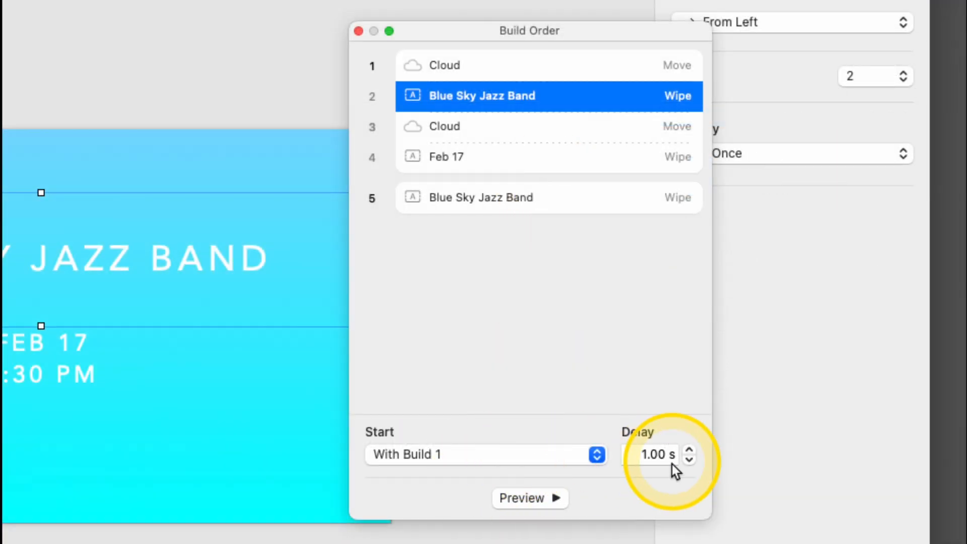
click(451, 204)
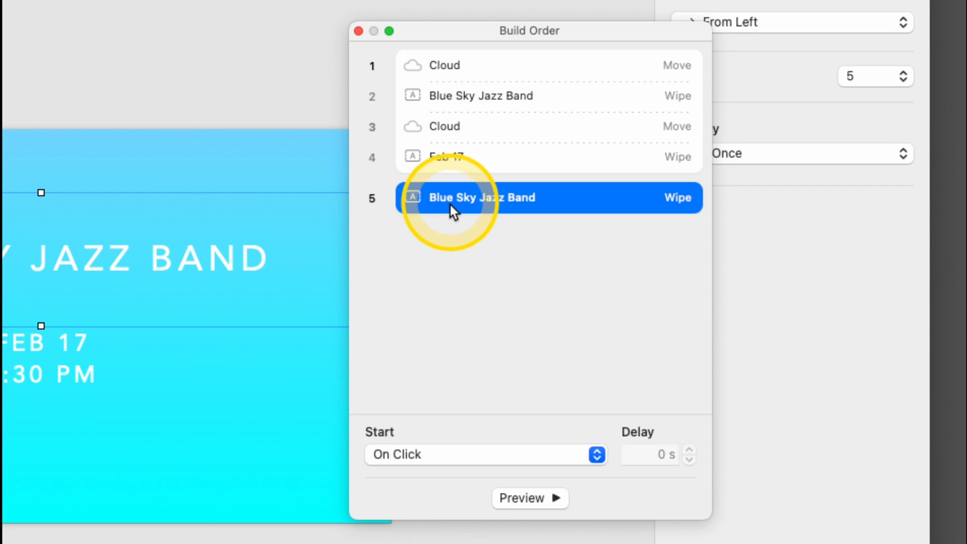
drag(449, 204, 485, 78)
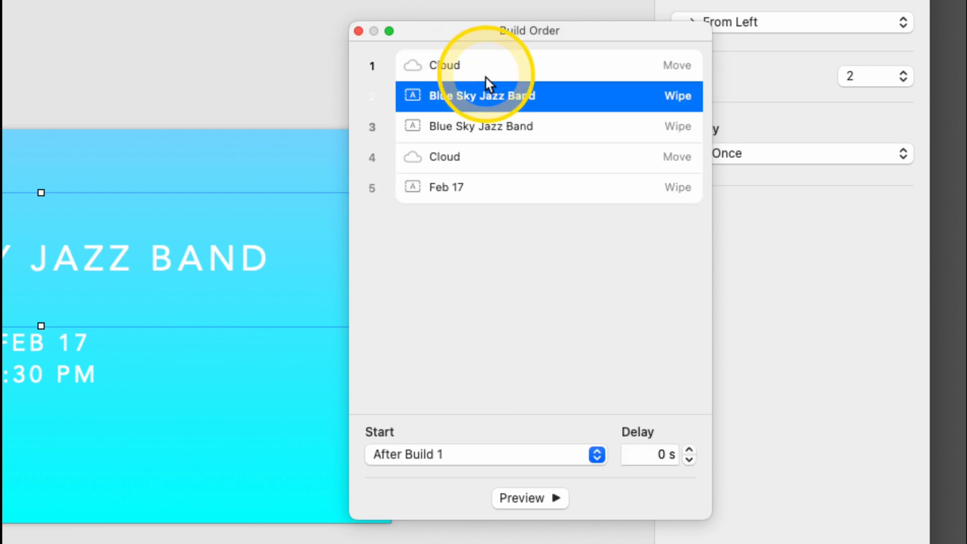
click(405, 458)
click(409, 476)
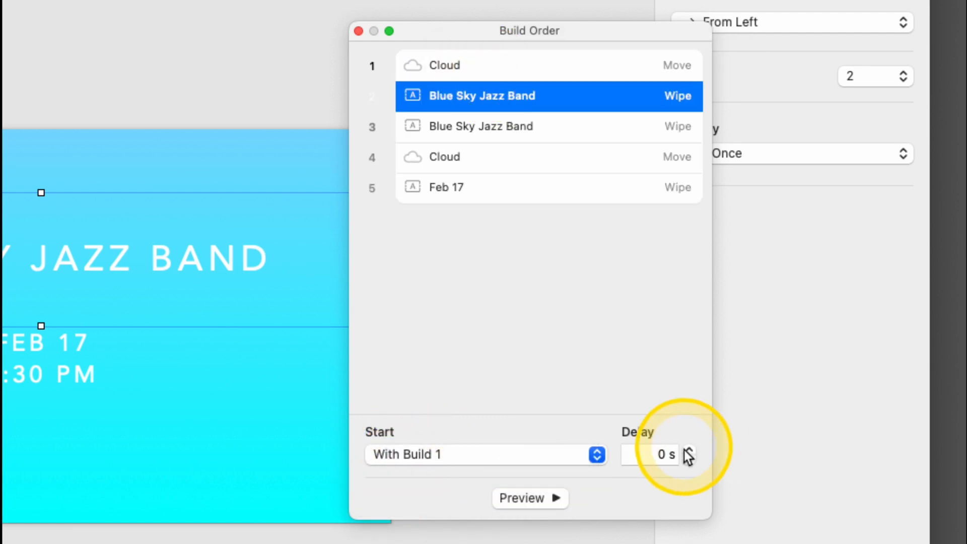
click(652, 449)
text(1)
key(Return)
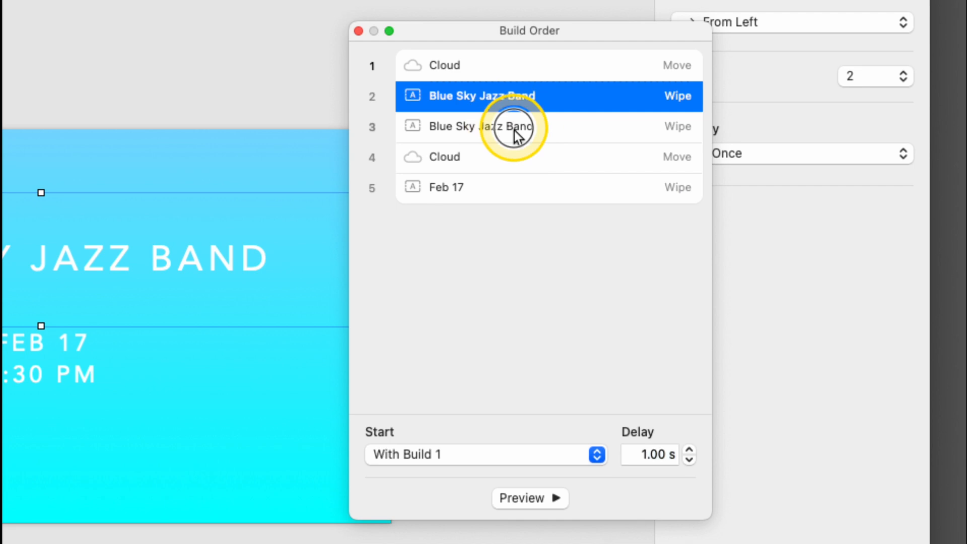
Delete the title's Wipe build-in from slide 2's build order and preview the builds.
click(515, 130)
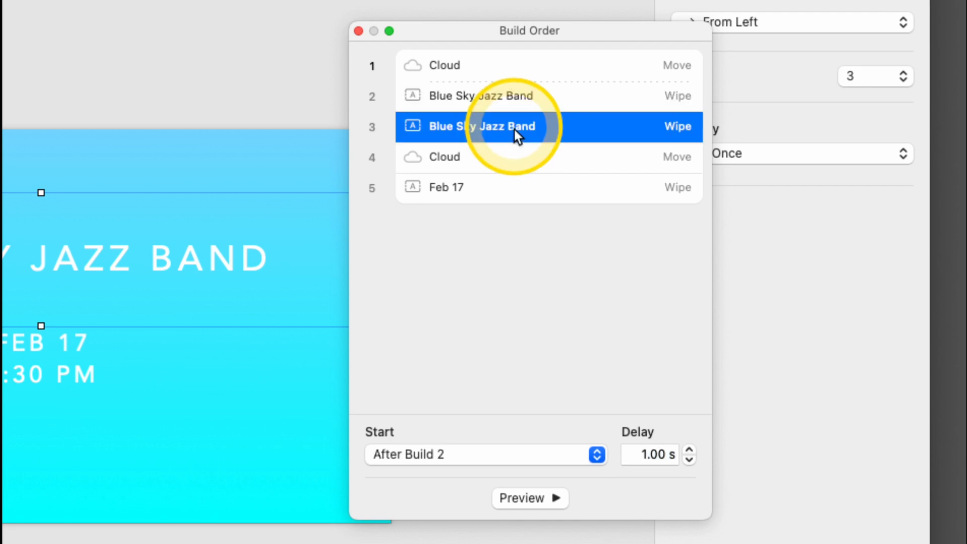
key(Delete)
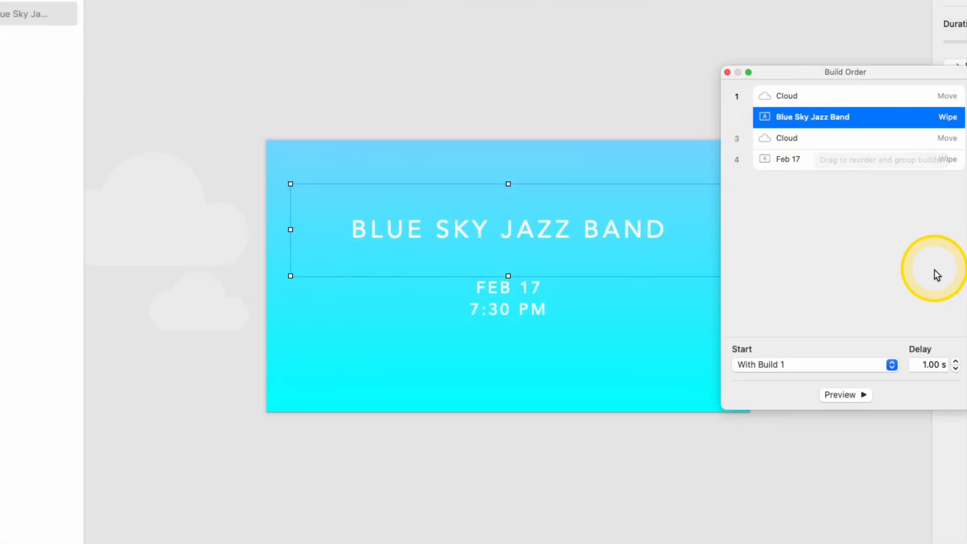
click(513, 498)
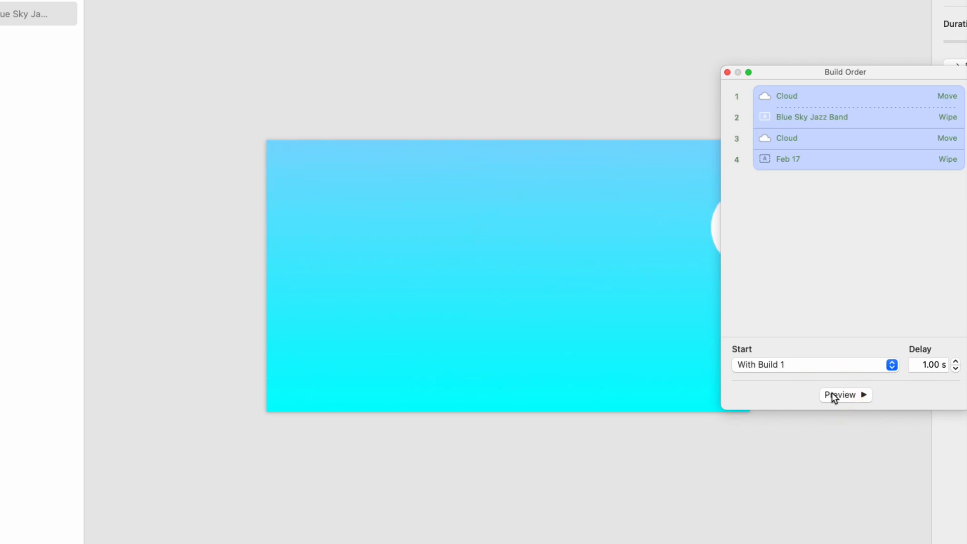
click(786, 236)
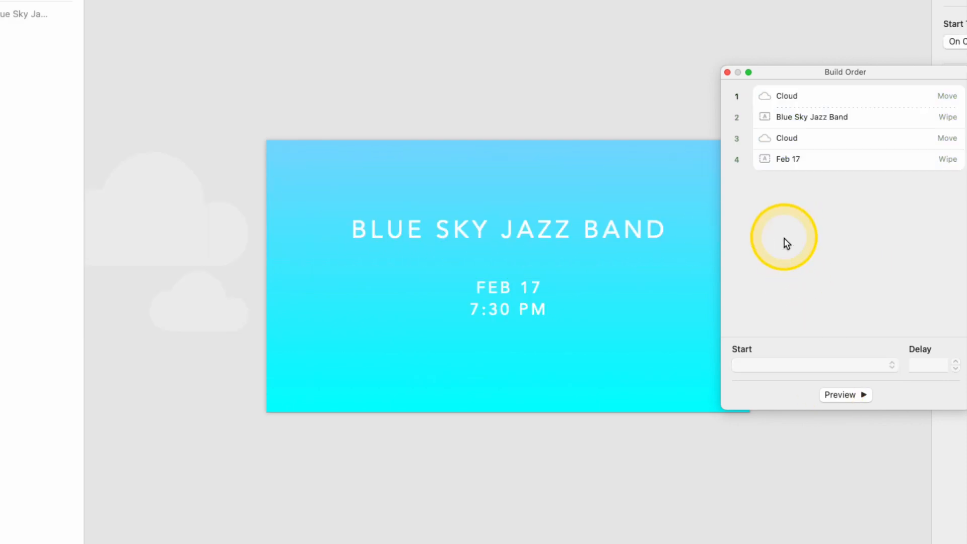
Add a Wipe build-out to the Feb 17 text and shorten its duration to about 0.5 s.
click(501, 298)
click(499, 294)
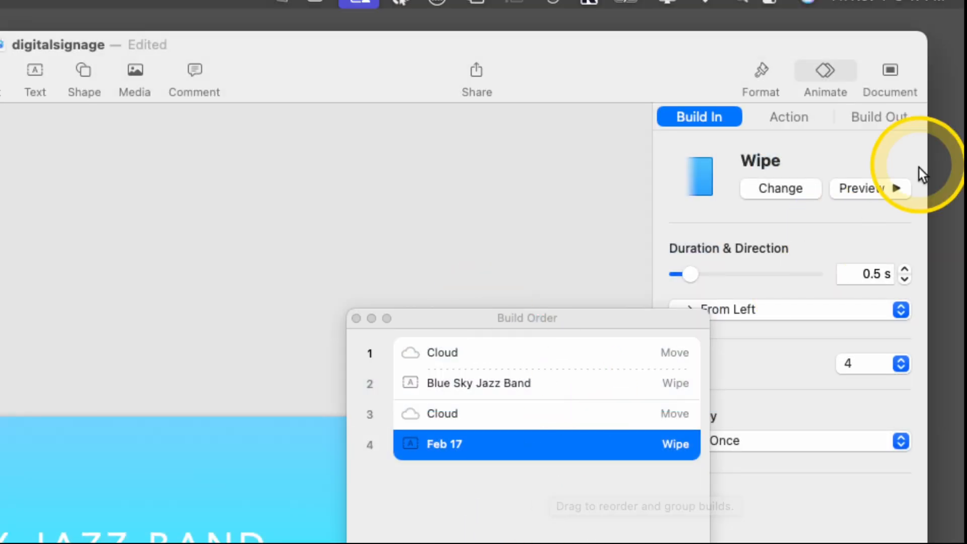
click(900, 116)
click(567, 453)
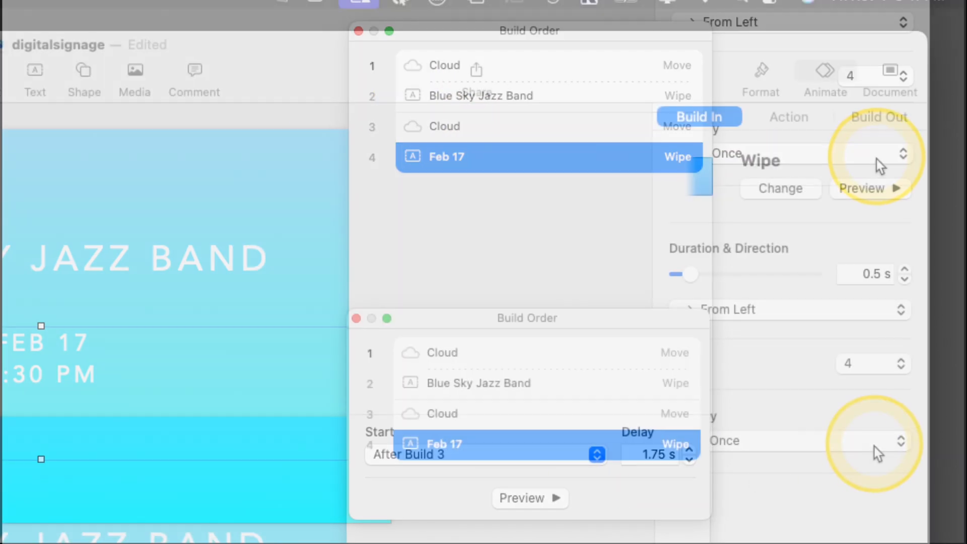
click(878, 117)
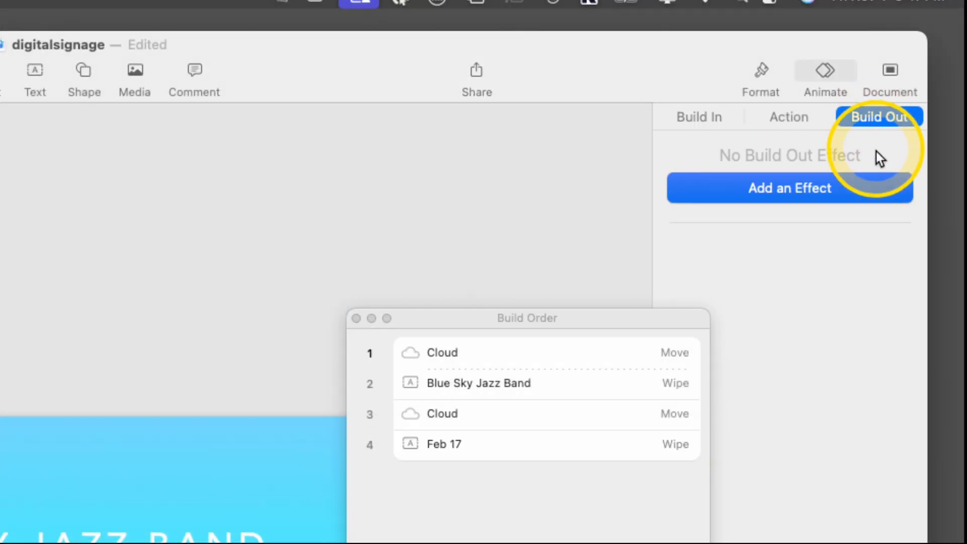
click(832, 194)
click(800, 291)
click(904, 279)
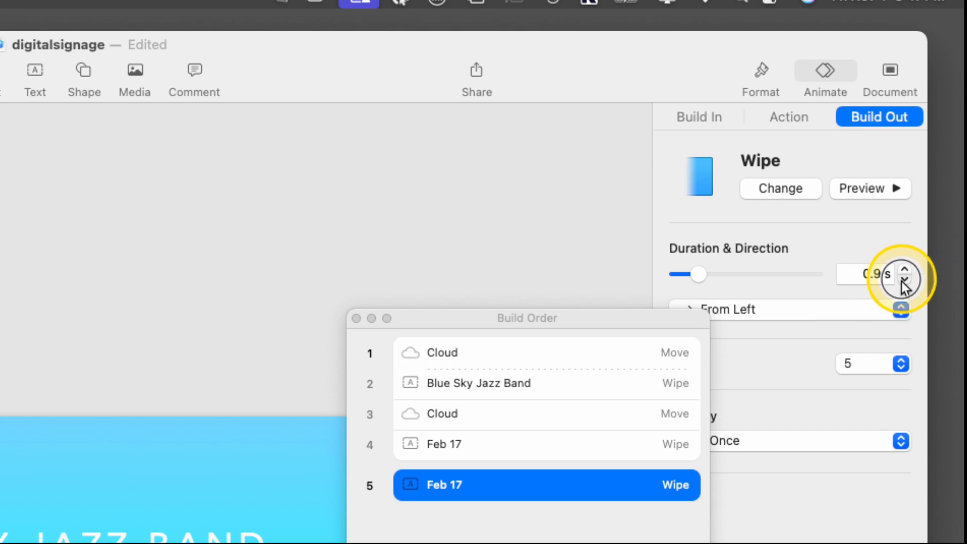
click(905, 280)
click(904, 280)
click(904, 280)
click(904, 280)
Place the Feb 17 build-out after the second Cloud Move with a 1.75 s delay, and delete the text's Wipe build-in.
click(515, 489)
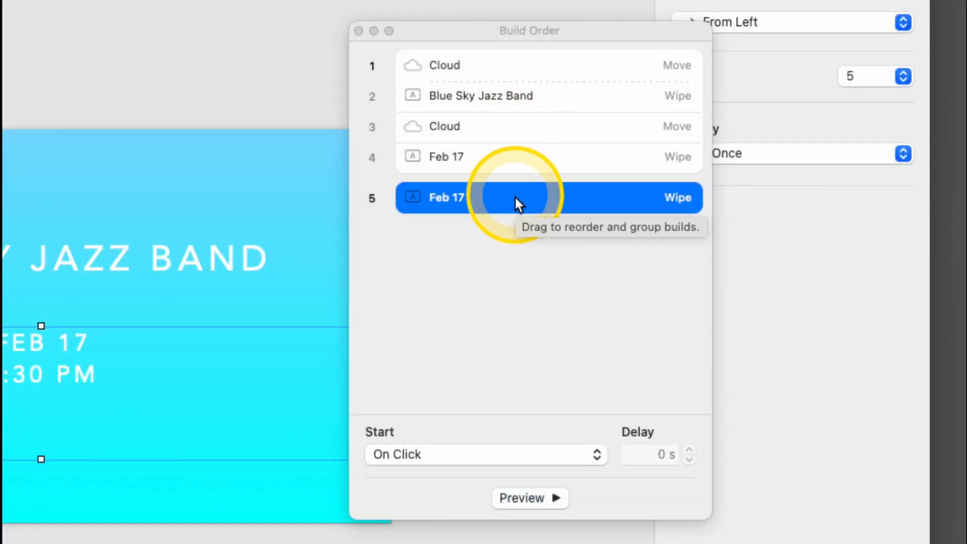
drag(512, 483, 522, 424)
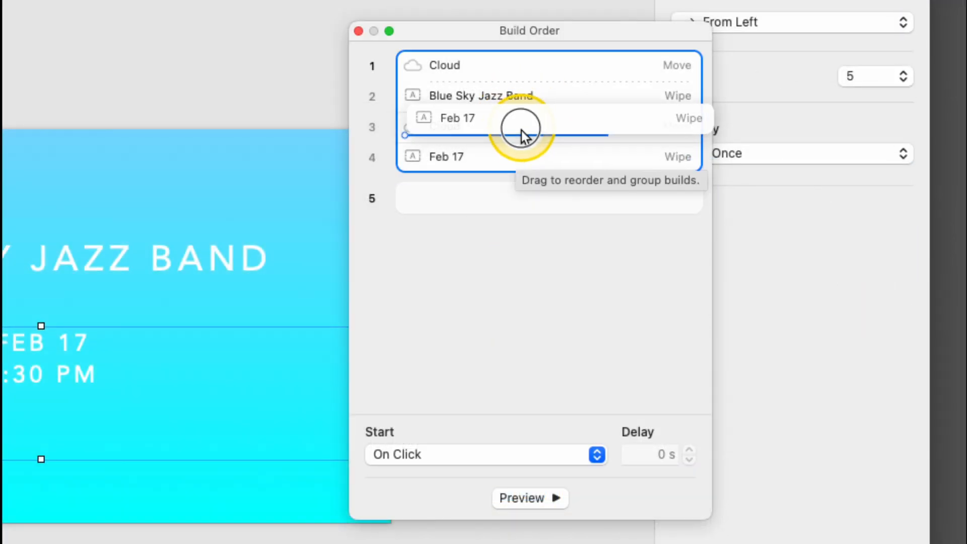
drag(521, 131, 533, 135)
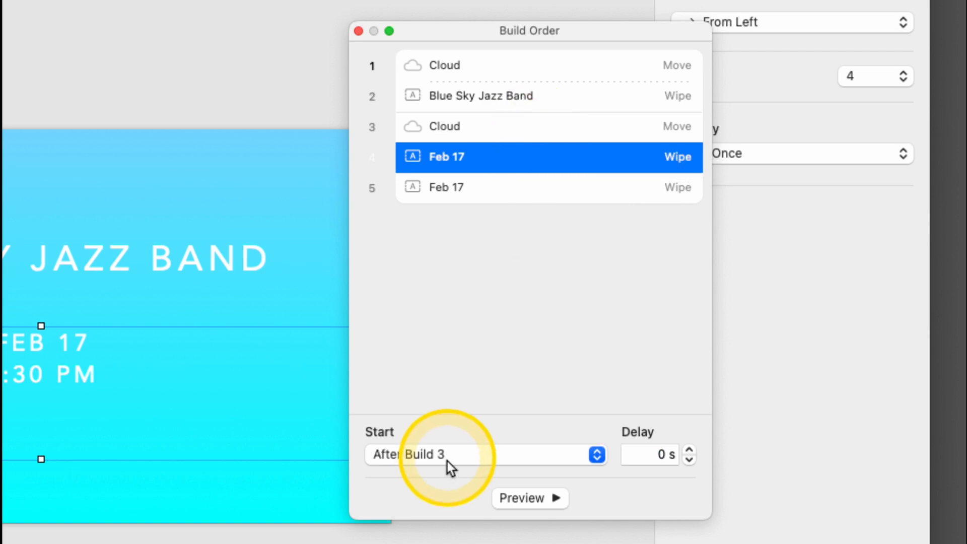
click(664, 454)
text(1.75)
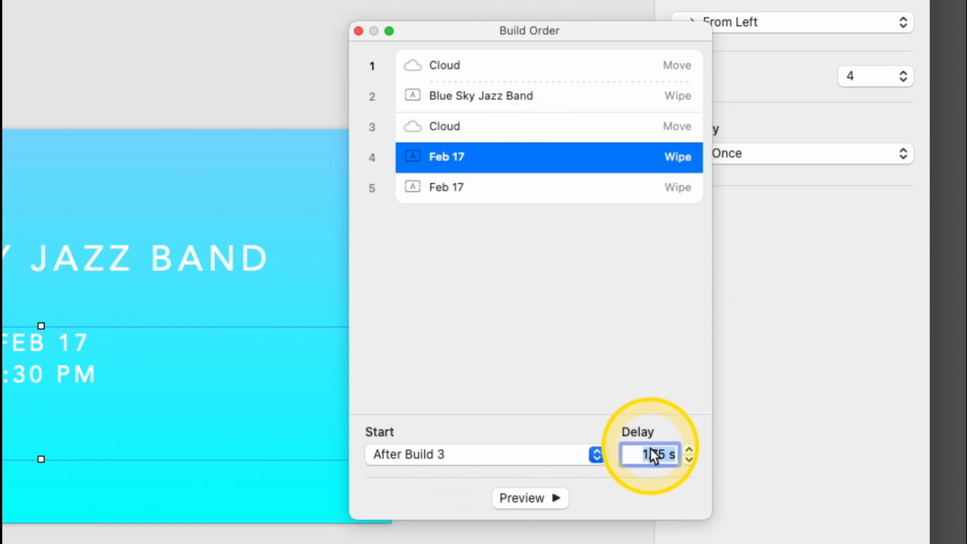
click(479, 194)
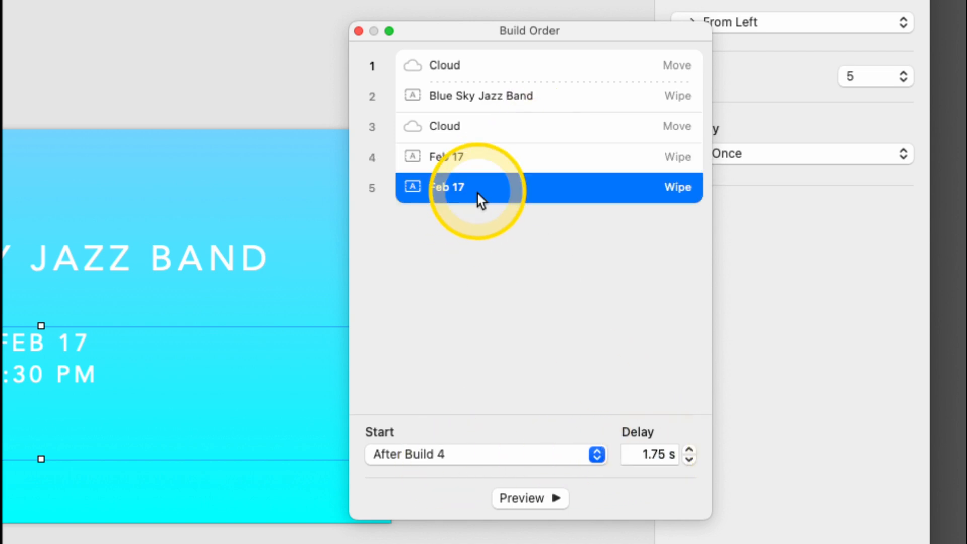
key(Delete)
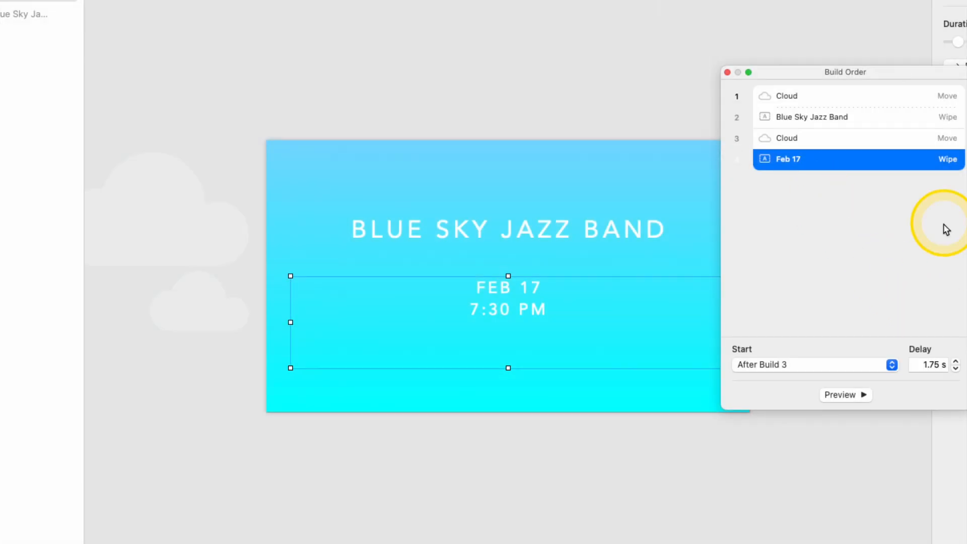
Preview slide 2's builds and set the second Cloud Move to start With Build 1.
drag(855, 78, 913, 86)
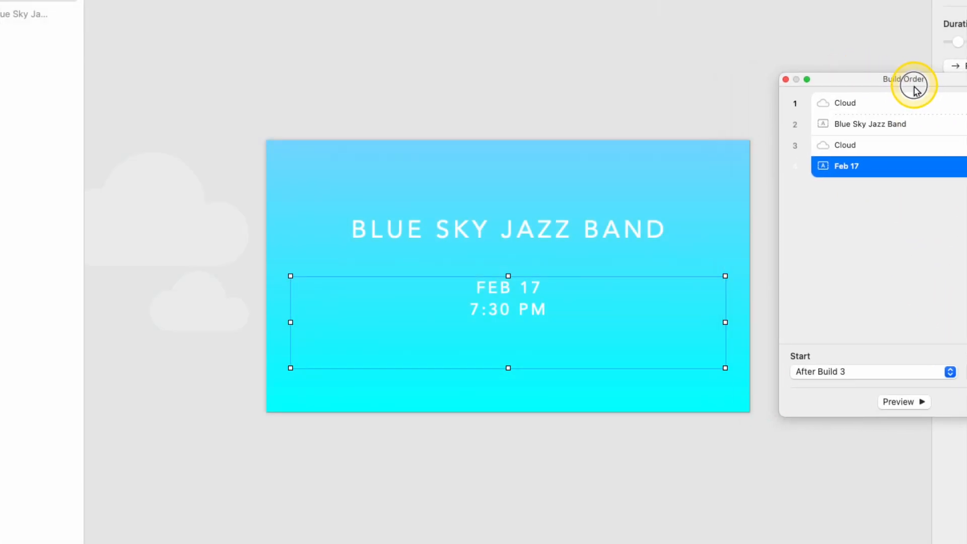
click(899, 402)
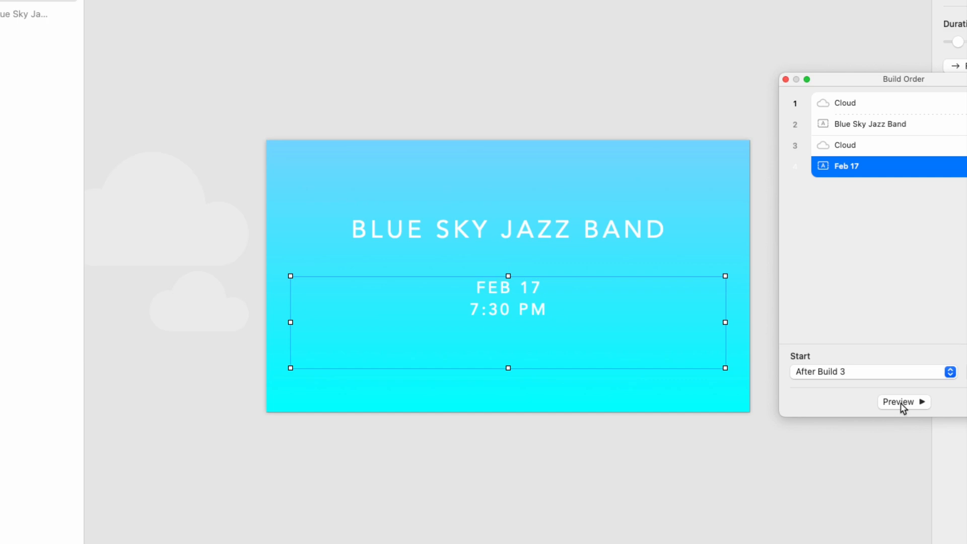
click(699, 209)
click(827, 149)
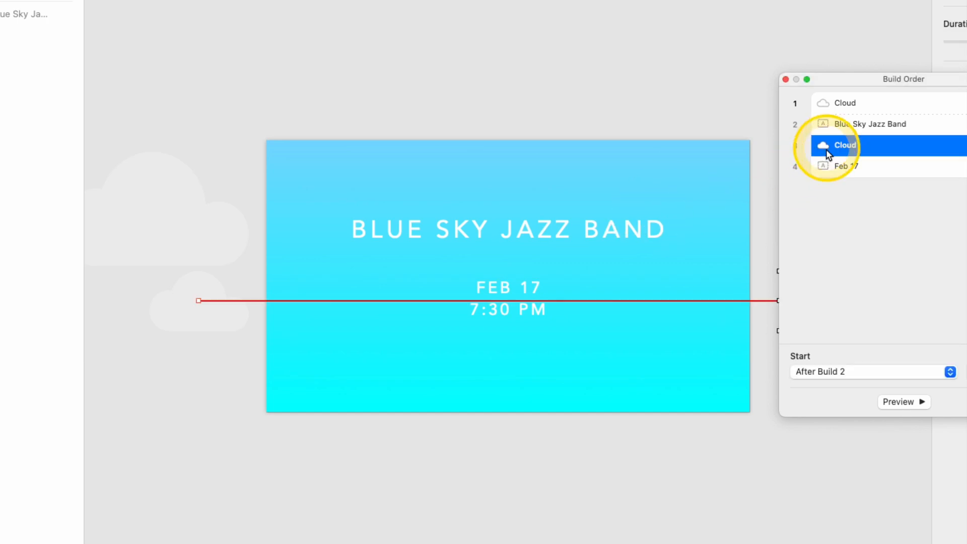
click(834, 376)
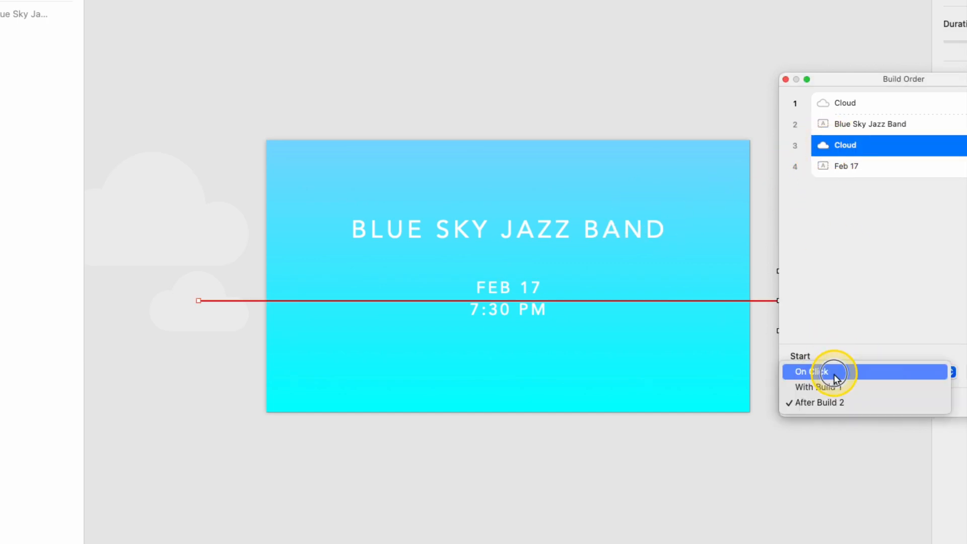
click(834, 392)
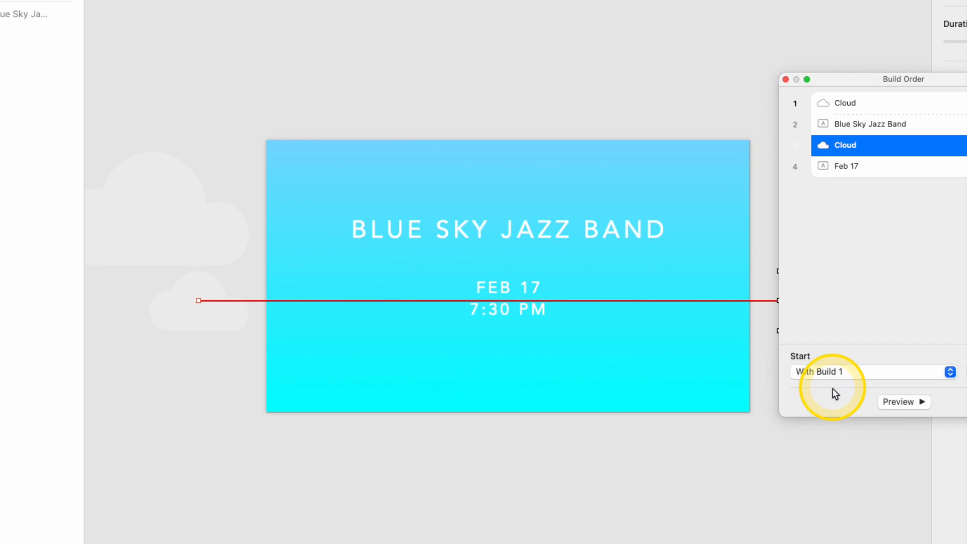
Set the Feb 17 text's Wipe build-out to start With Build 1 and preview the builds.
click(841, 170)
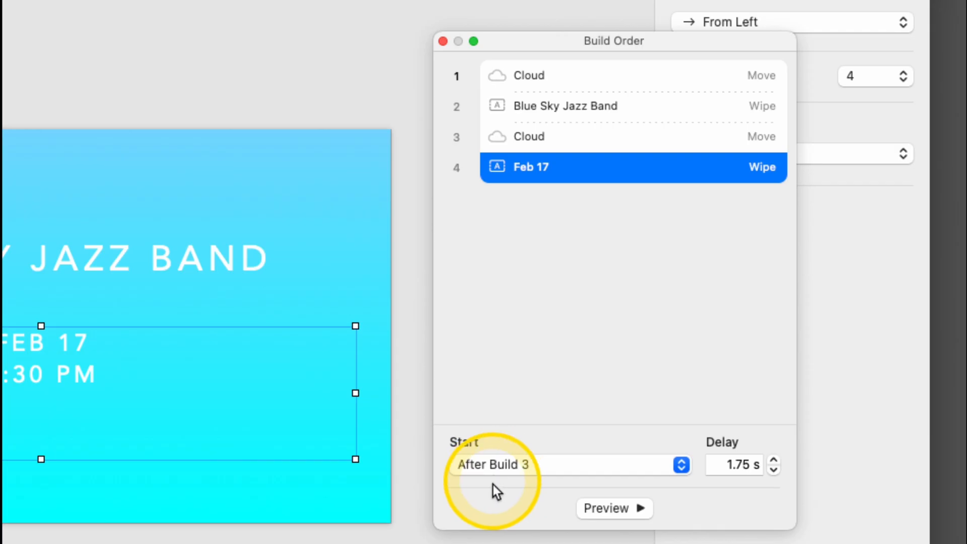
click(819, 372)
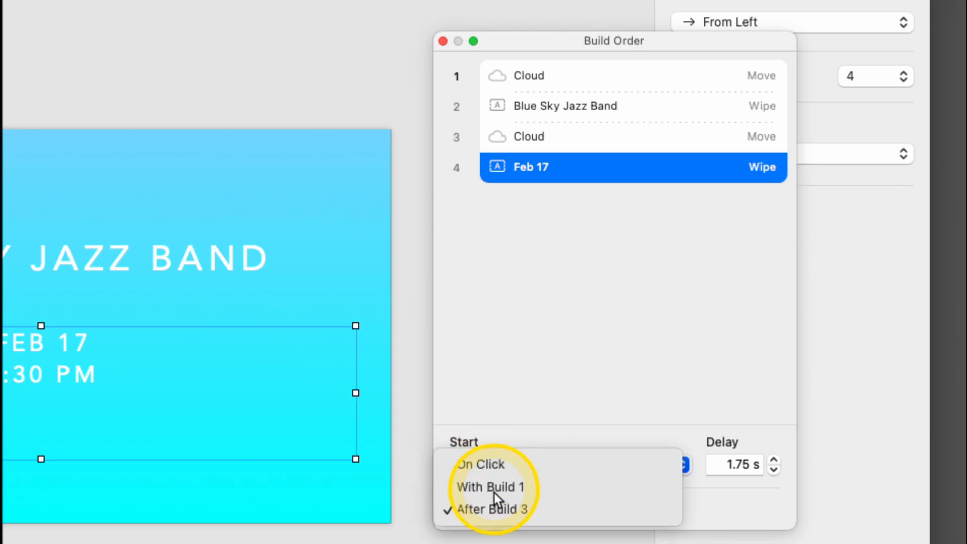
click(494, 487)
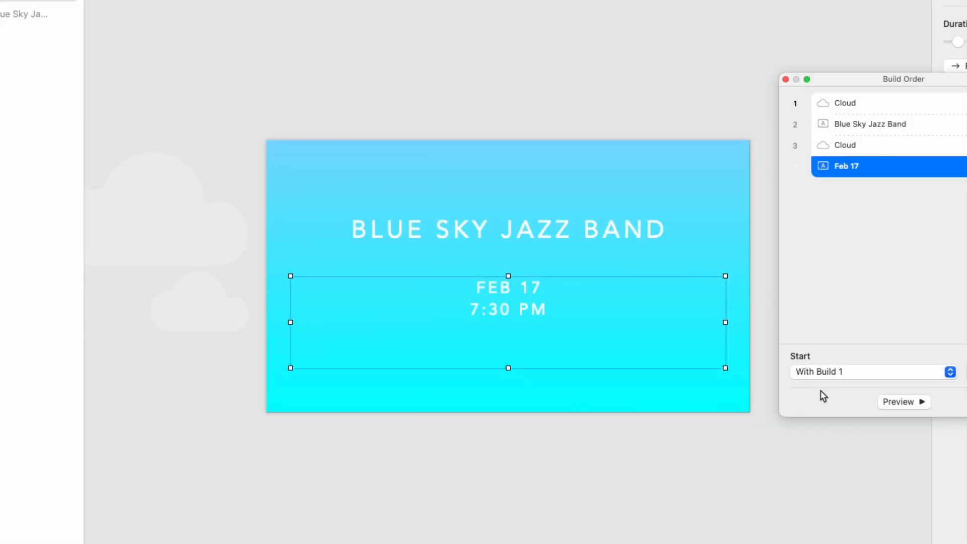
click(921, 402)
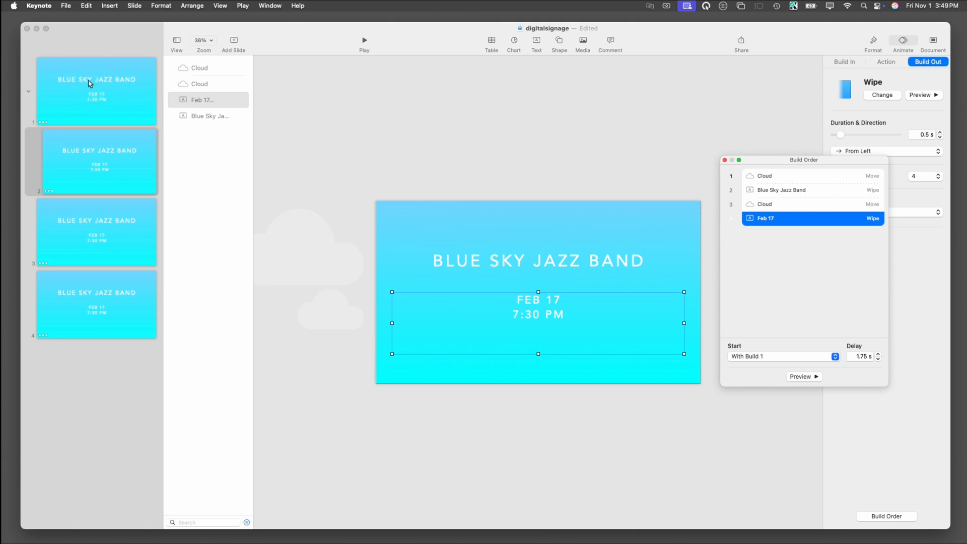
Duplicate slide 2 twice and nest one copy under each of the two remaining event slides.
right_click(103, 171)
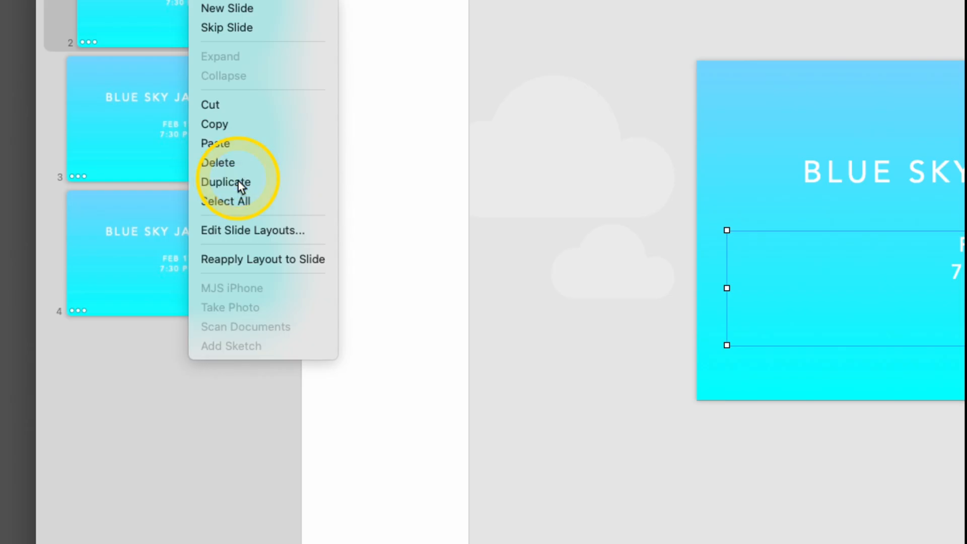
click(130, 266)
drag(152, 256, 120, 293)
right_click(177, 236)
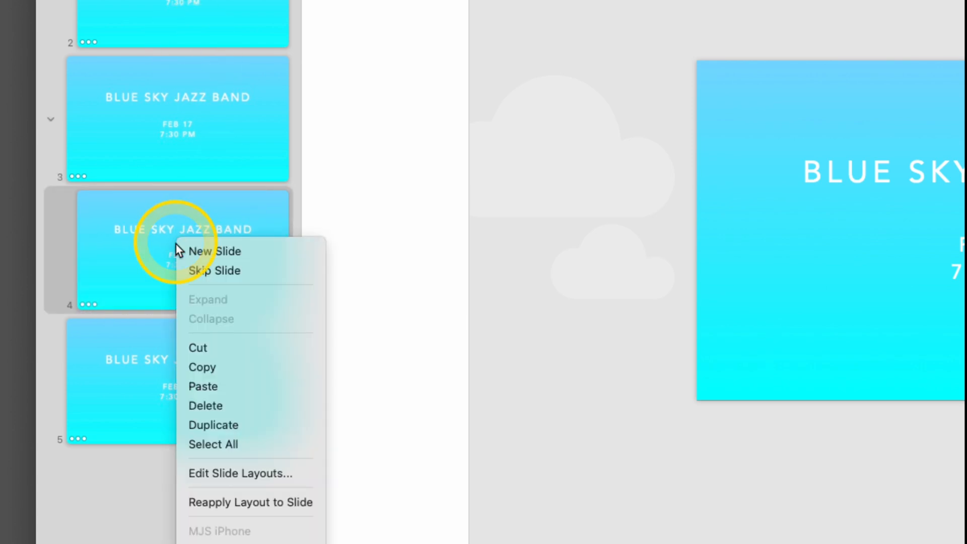
click(218, 393)
drag(210, 339, 234, 518)
Replace the title on slide 3 with "Oxgen mask".
click(192, 162)
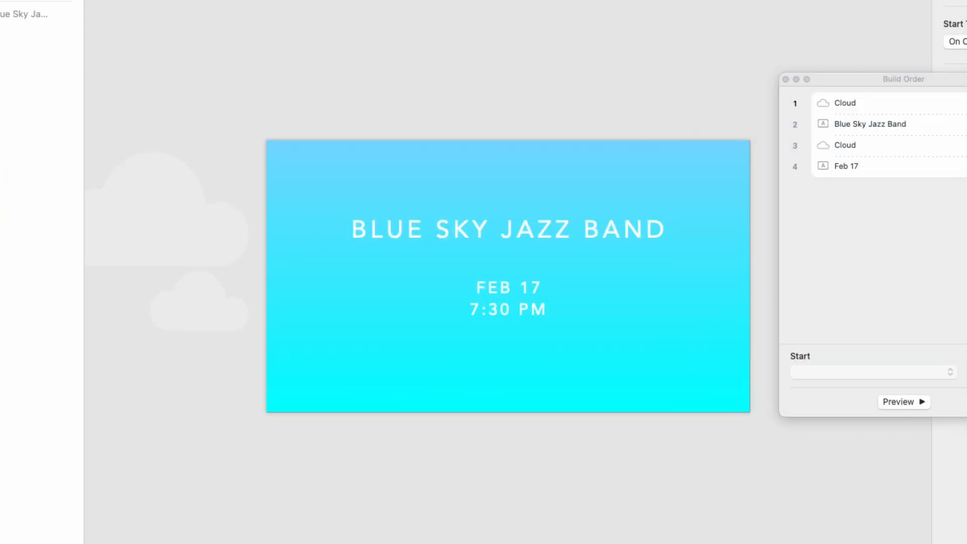
click(423, 236)
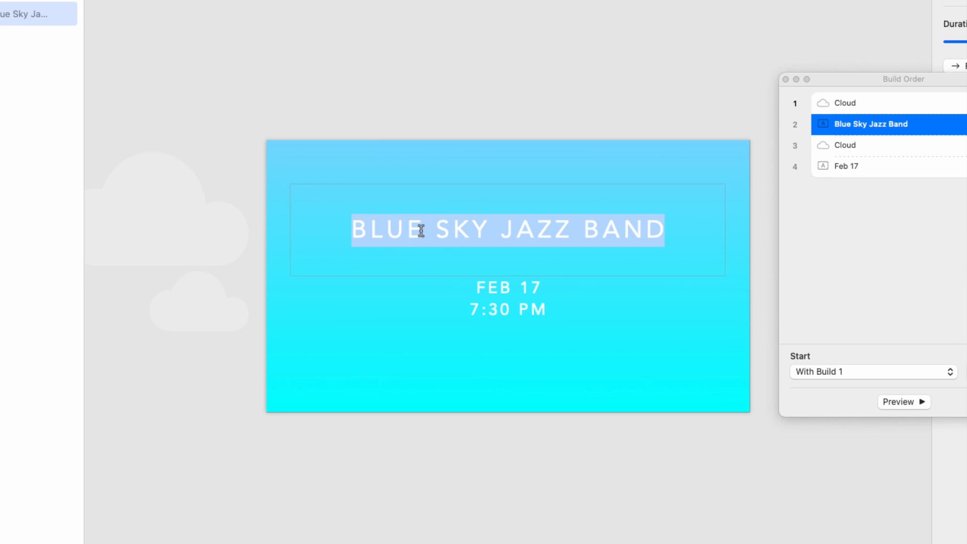
click(421, 232)
text(Oxgen m)
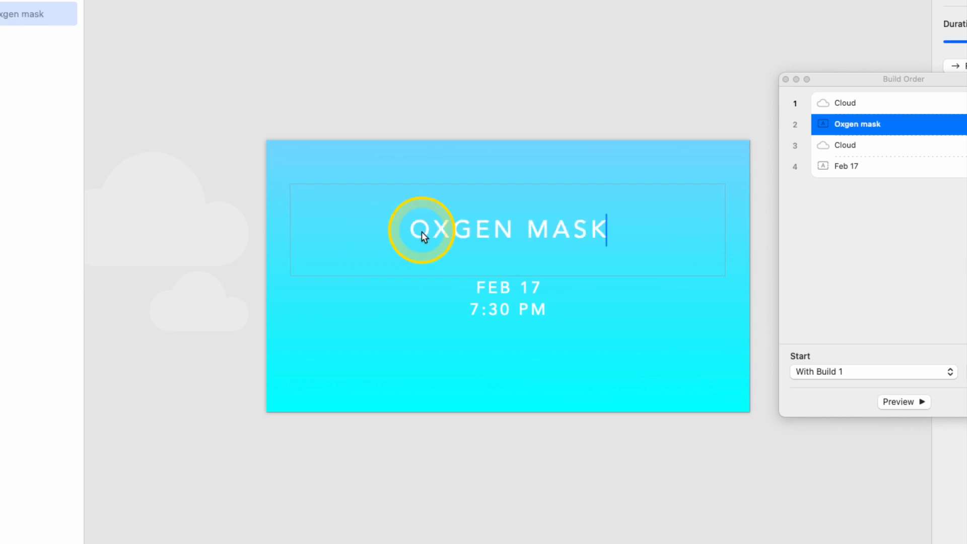
Change slide 3's date to May 30 and its time to 9:30 PM.
double_click(511, 290)
drag(541, 289, 466, 310)
text(May 30)
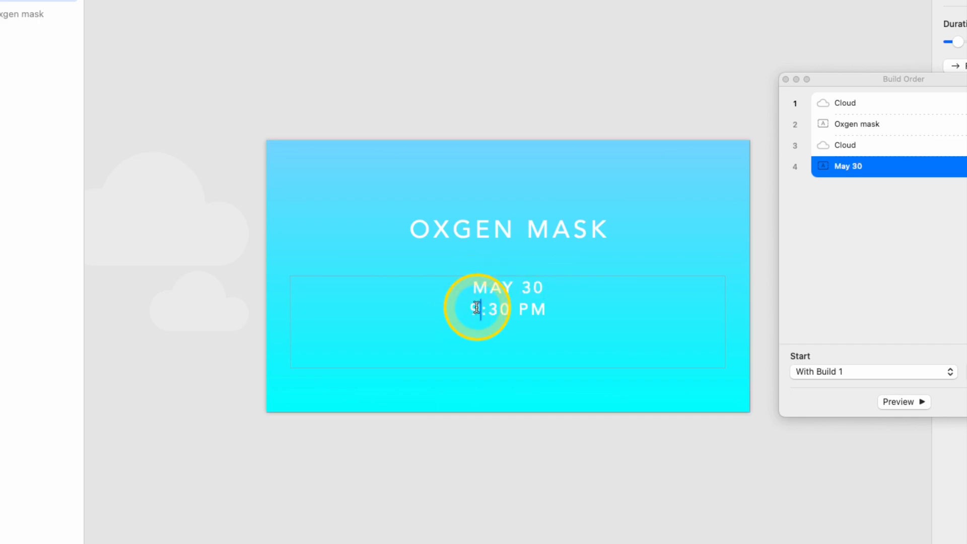
key(Up)
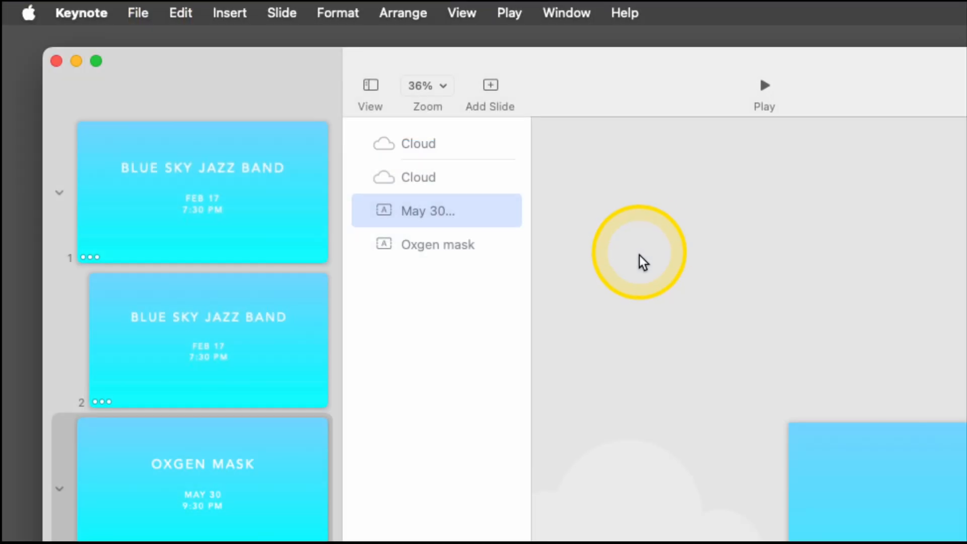
Copy the entire date and time text from slide 3.
click(180, 13)
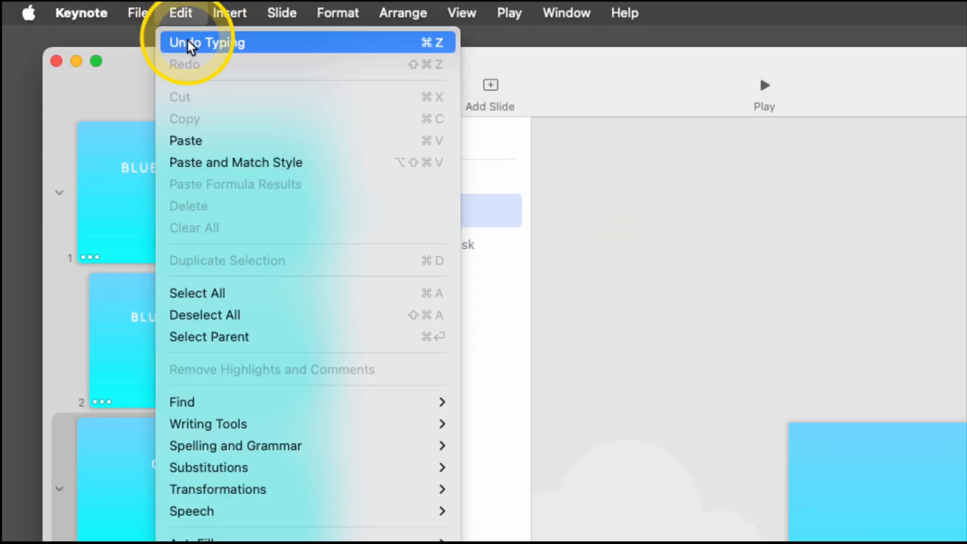
click(224, 301)
click(180, 13)
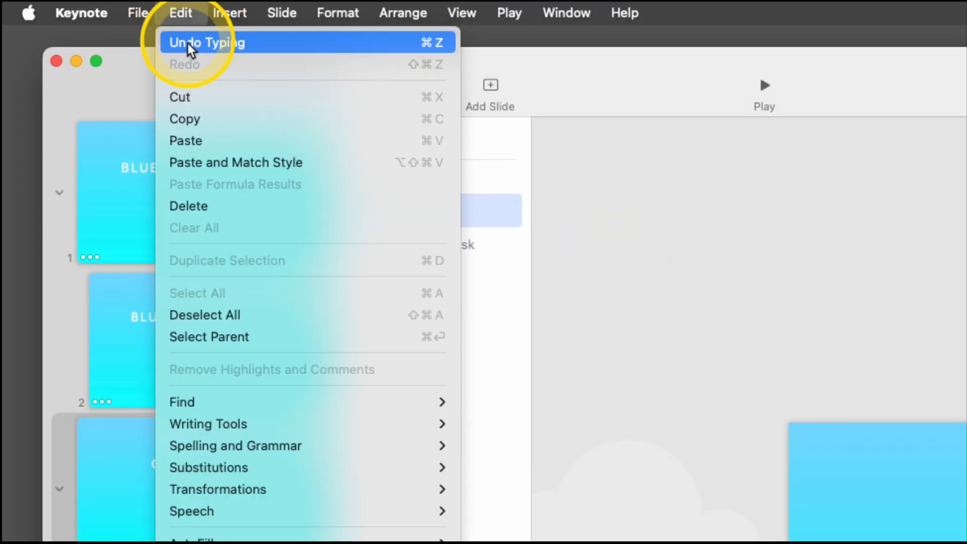
click(174, 43)
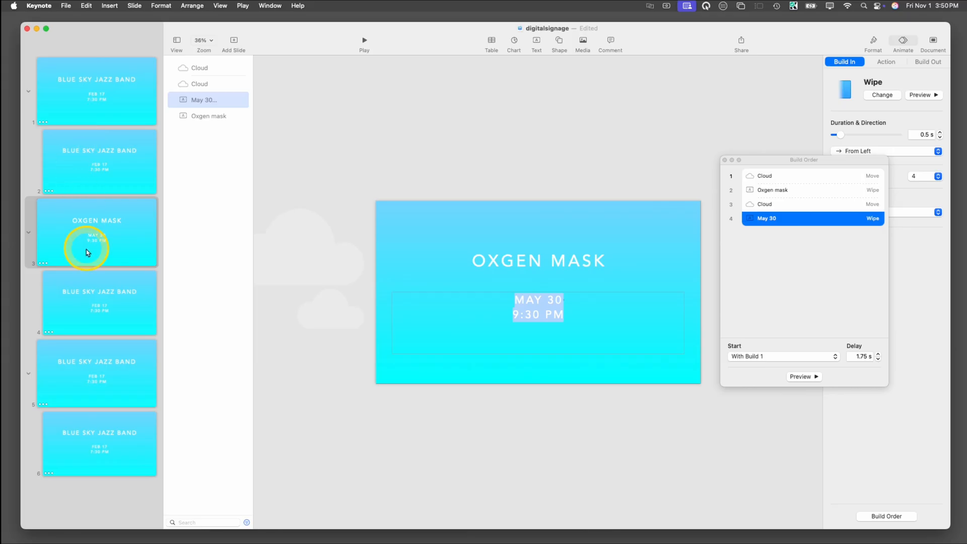
Replace slide 4's date and time text with the copied "May 30 9:30 PM" text.
click(92, 291)
click(517, 302)
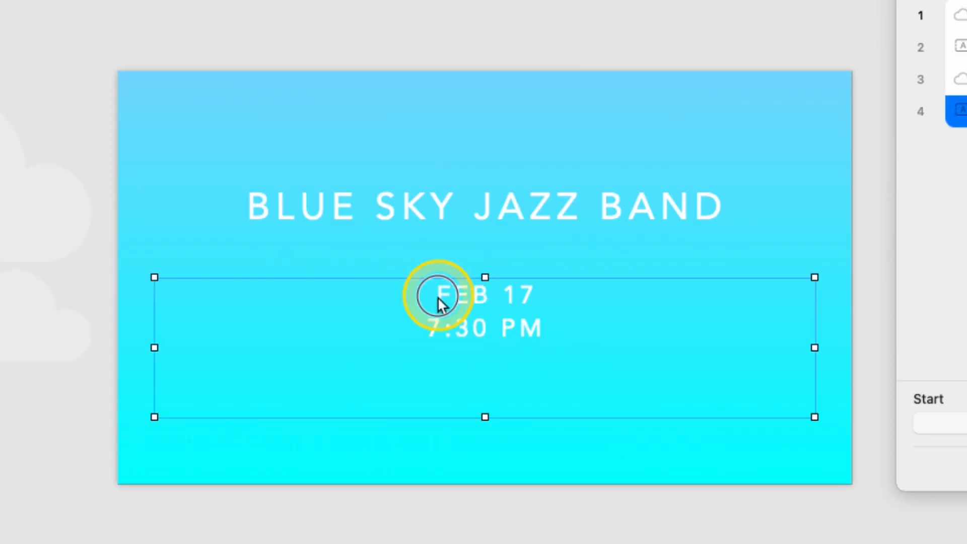
click(517, 301)
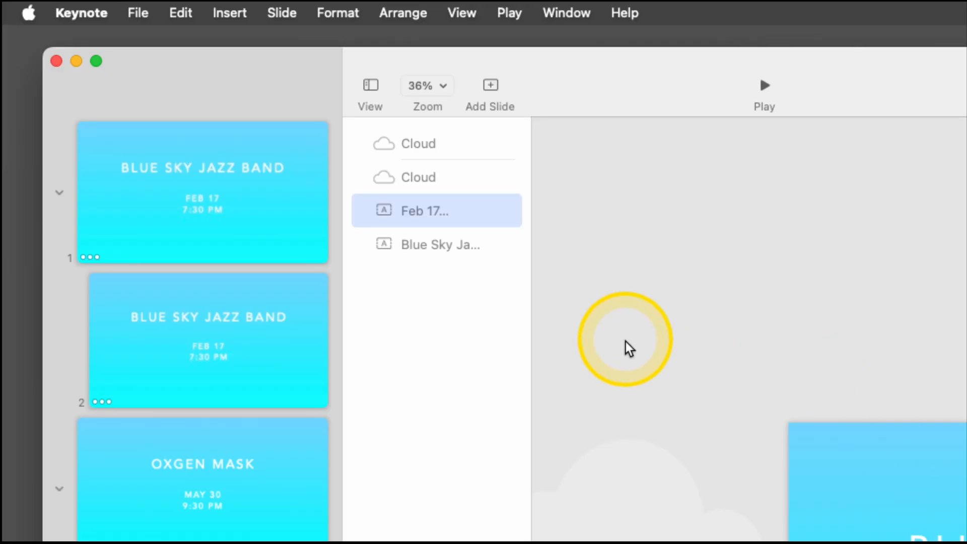
click(180, 12)
click(228, 297)
click(180, 10)
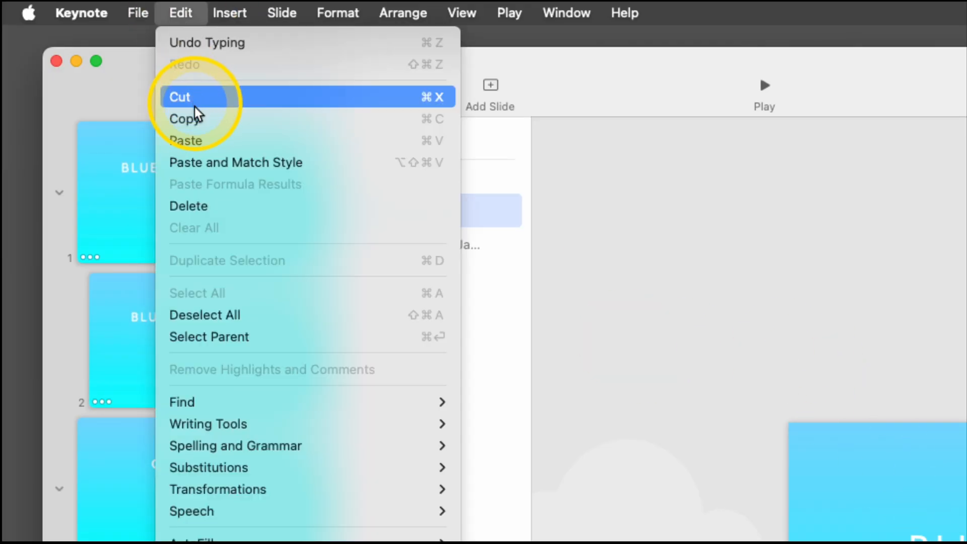
click(198, 144)
Return to slide 3 and copy its full "Oxgen mask" title text.
click(222, 464)
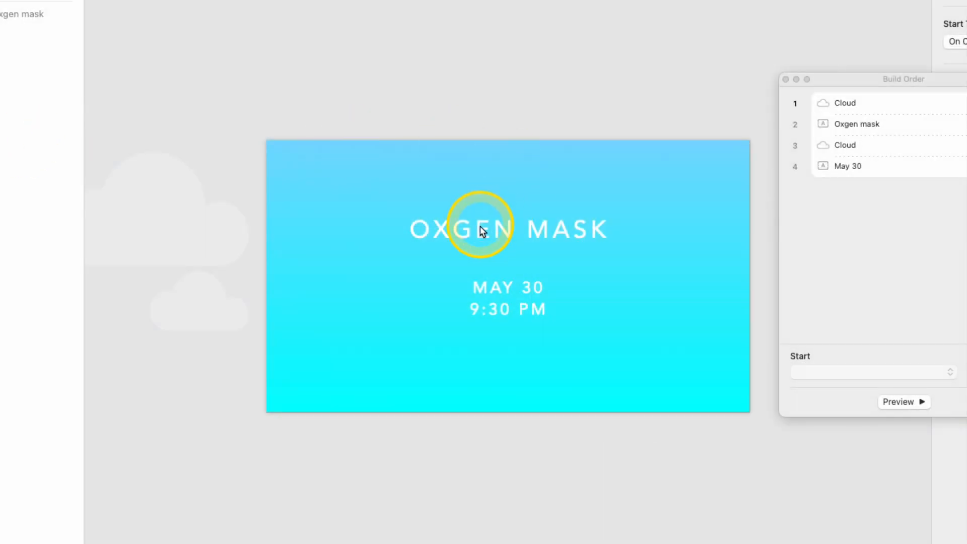
click(480, 226)
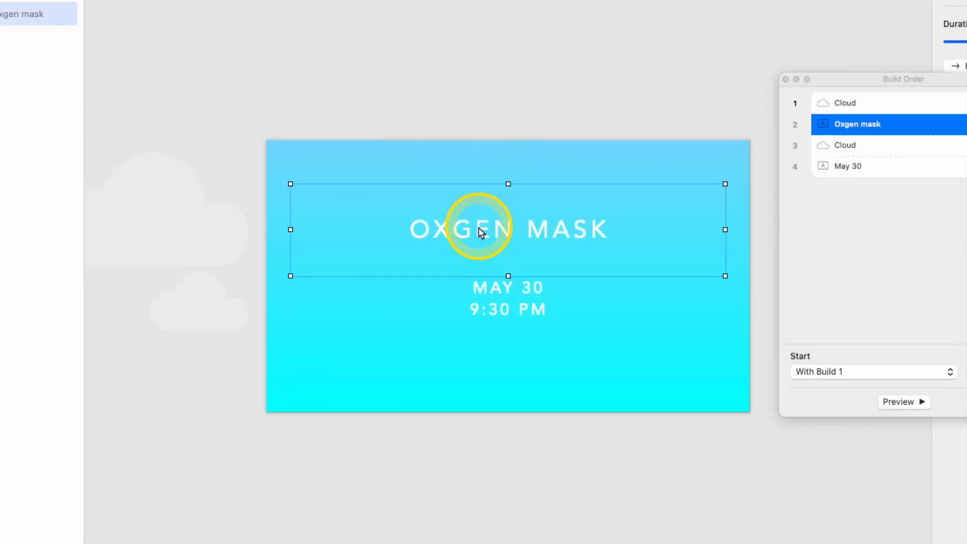
click(479, 228)
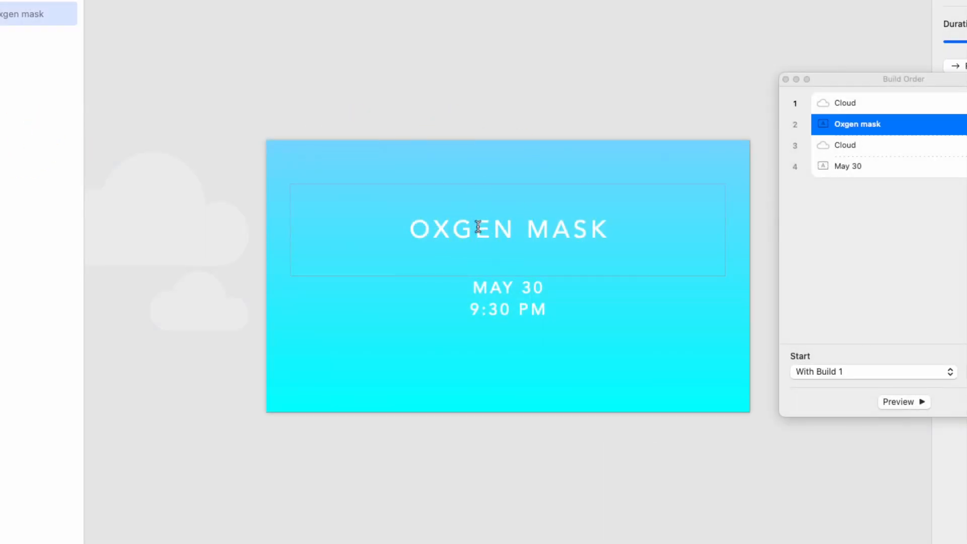
triple_click(478, 227)
key(cmd+c)
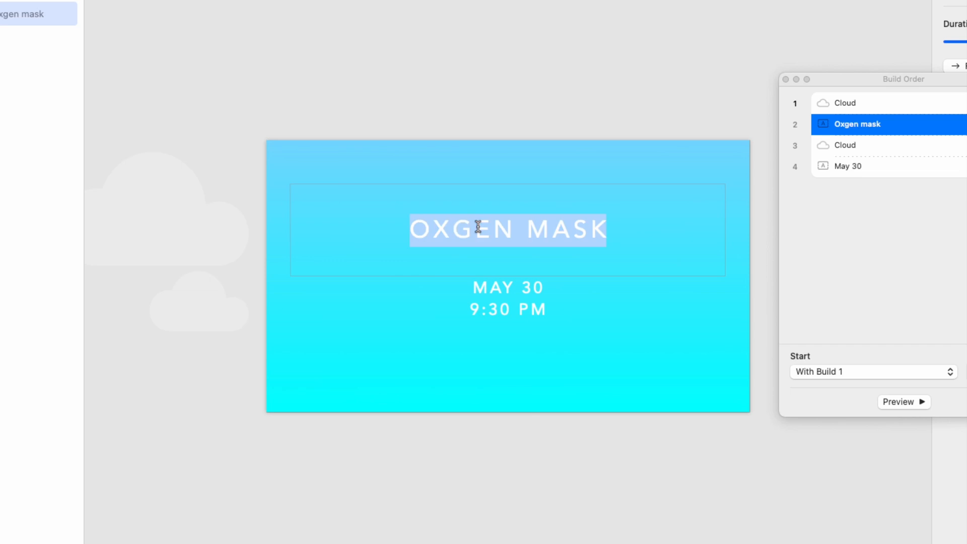
right_click(478, 227)
click(523, 287)
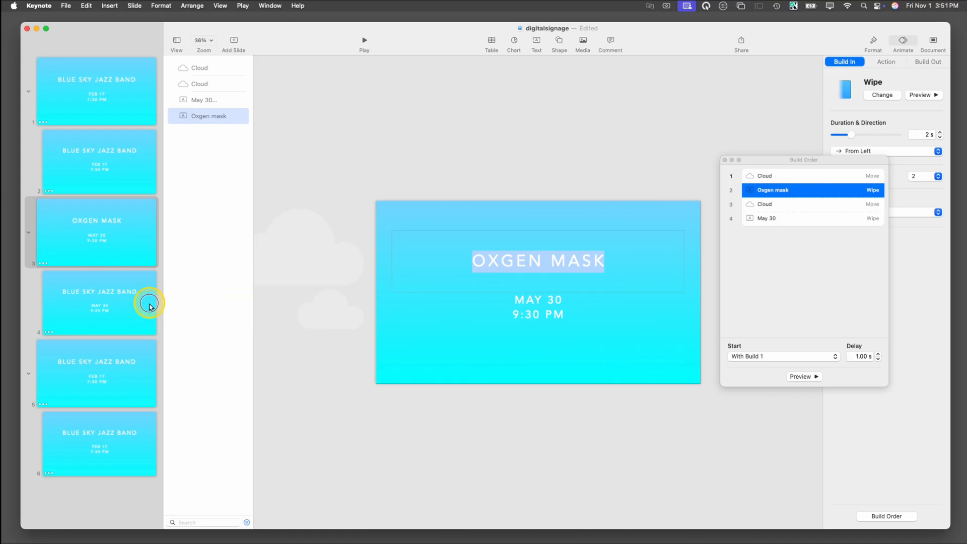
Paste the copied "Oxgen mask" title over the existing title on slide 4.
click(147, 301)
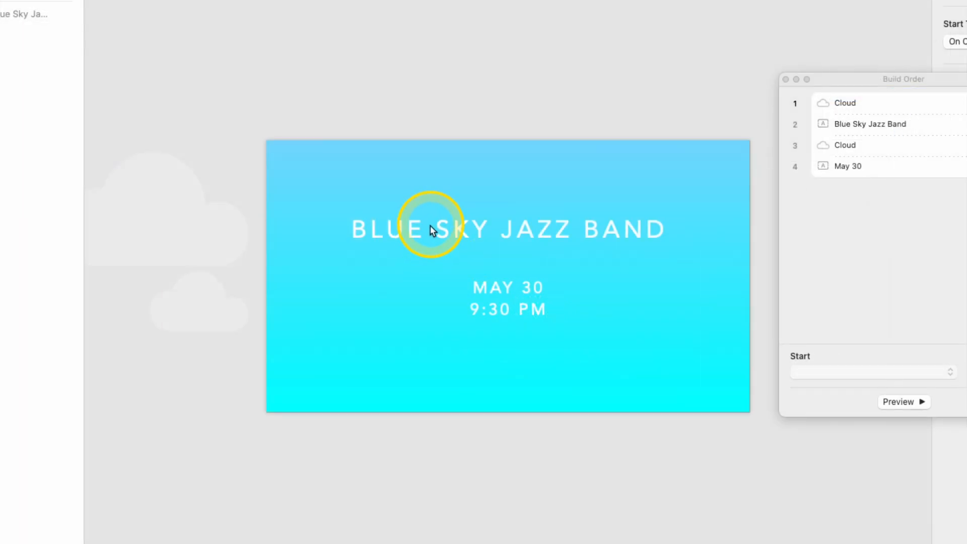
click(487, 260)
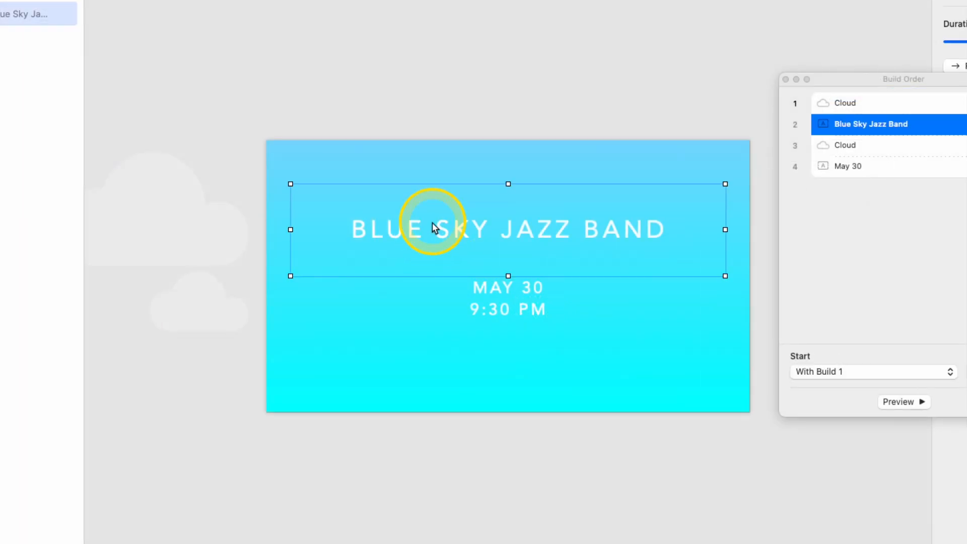
double_click(432, 222)
right_click(432, 222)
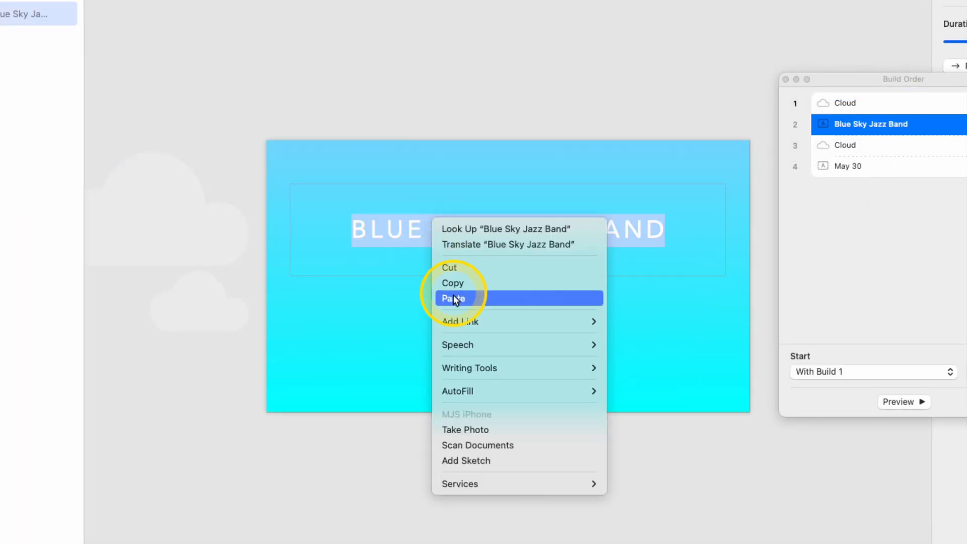
click(464, 299)
Preview slide 3's builds to check how the clouds wipe in the title and date.
click(143, 240)
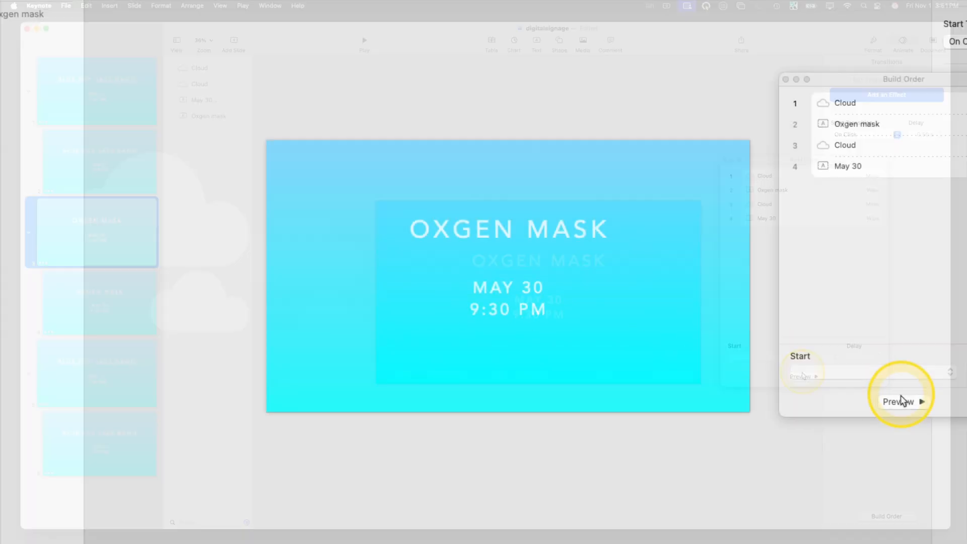
click(802, 376)
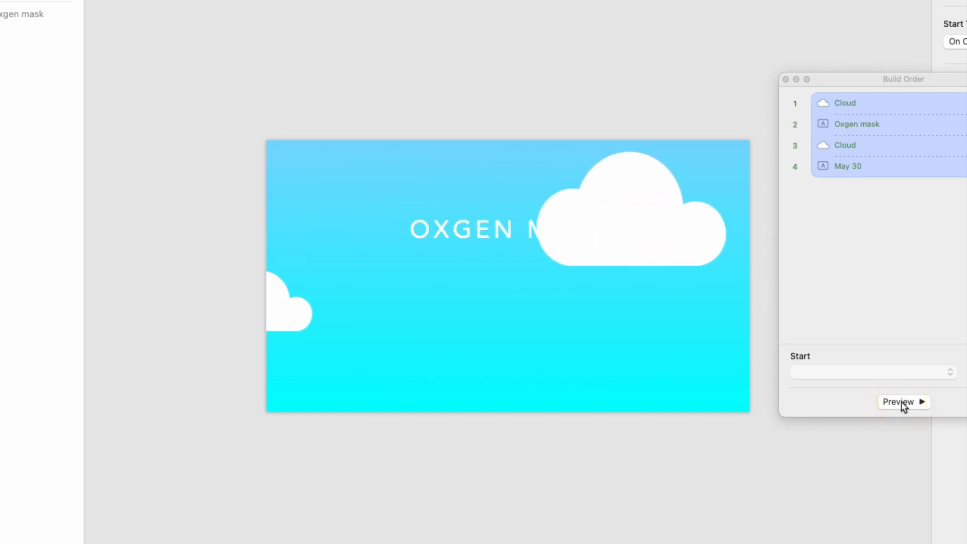
click(904, 405)
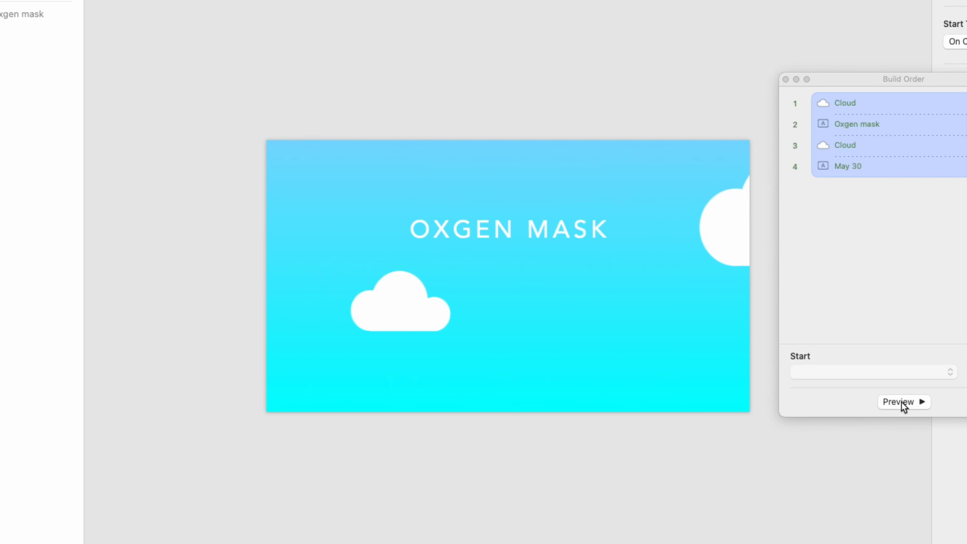
Set the start delay of the "Oxgen mask" Wipe build on slide 3 to 1.50 s and preview it.
click(868, 124)
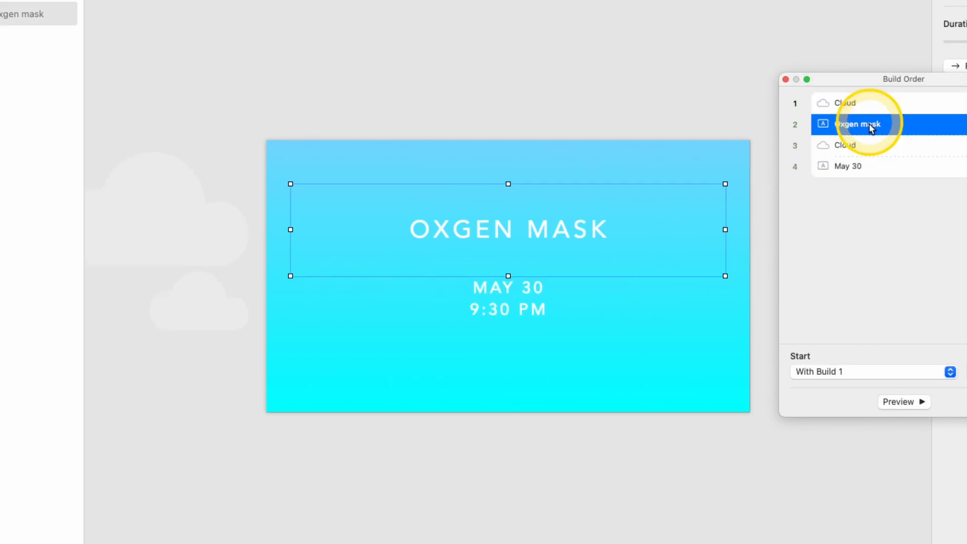
drag(868, 85, 798, 83)
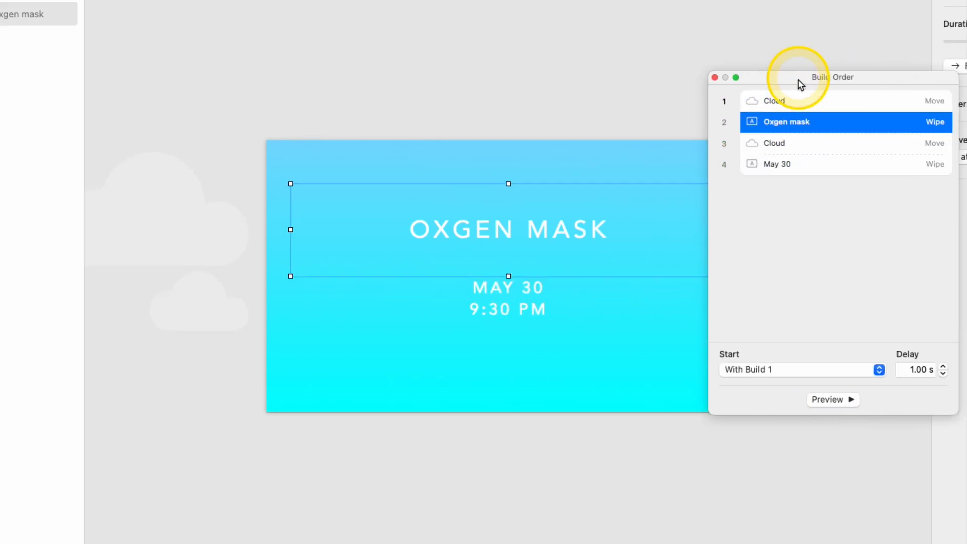
click(943, 367)
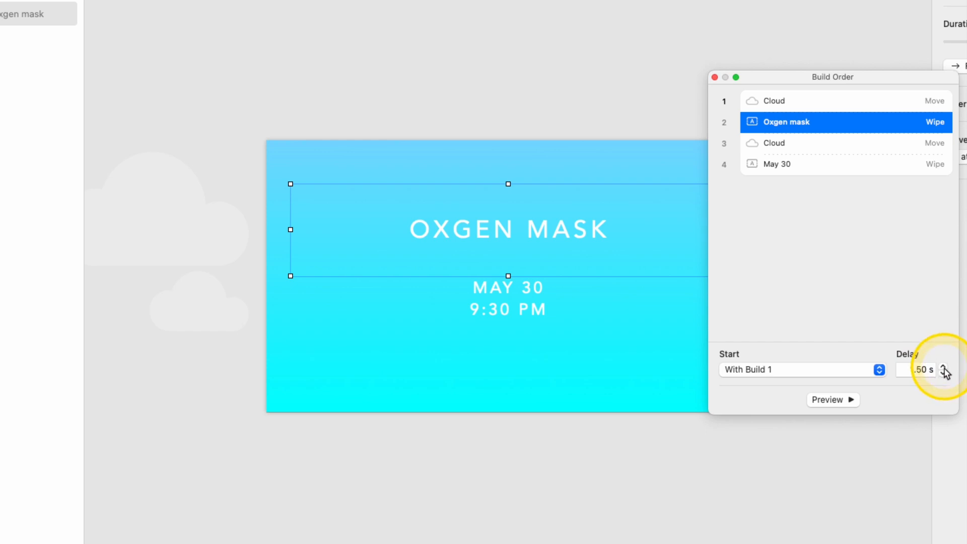
click(850, 400)
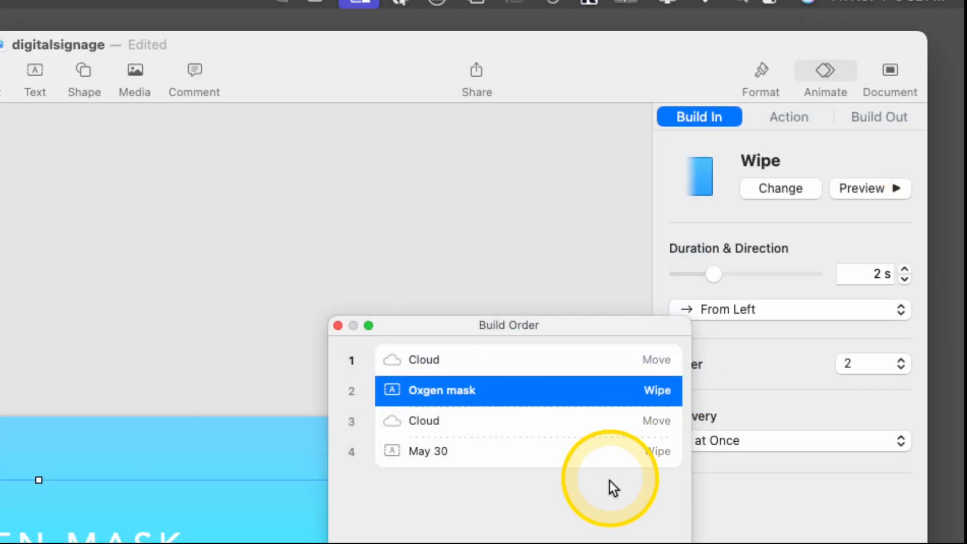
Shorten the "Oxgen mask" Wipe build-in duration to 1 s, previewing the timing, and select the May 30 build.
click(902, 285)
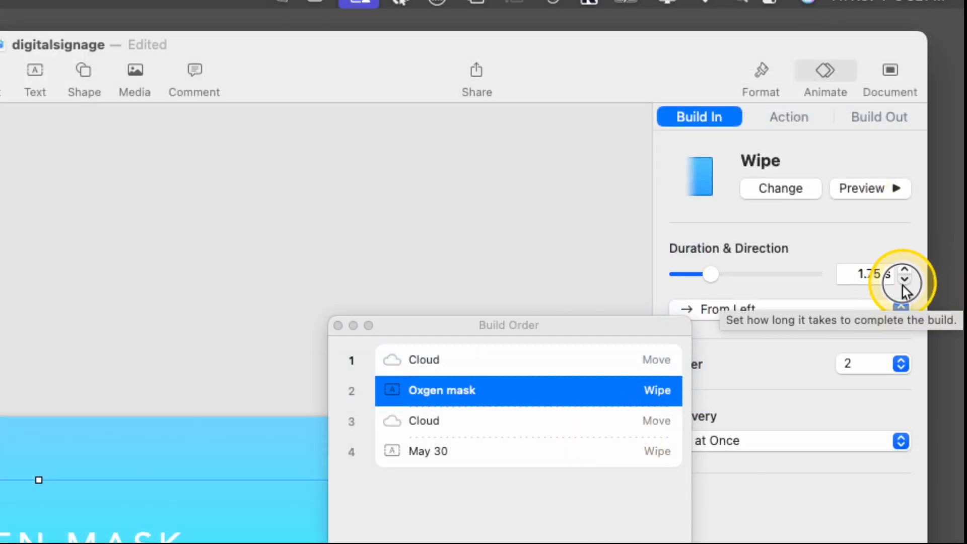
click(902, 285)
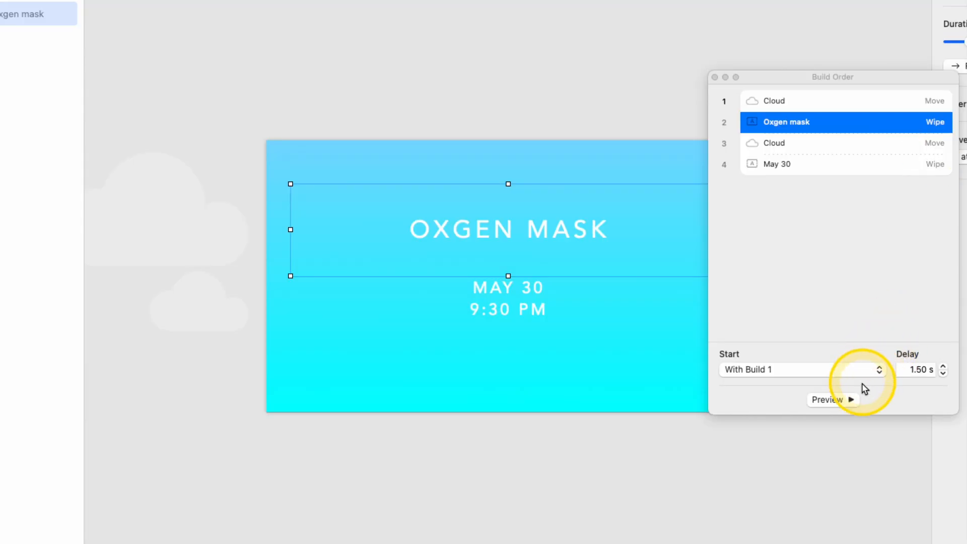
click(851, 401)
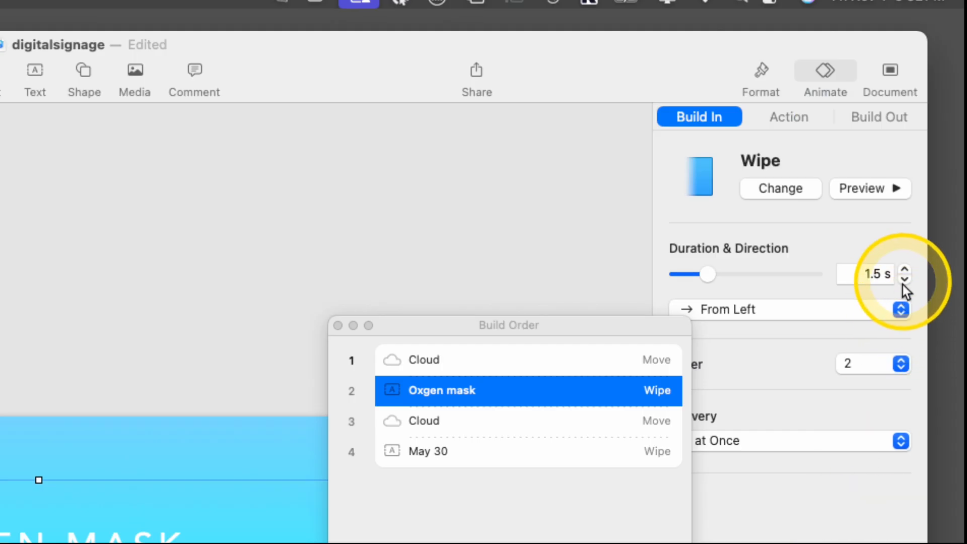
click(905, 279)
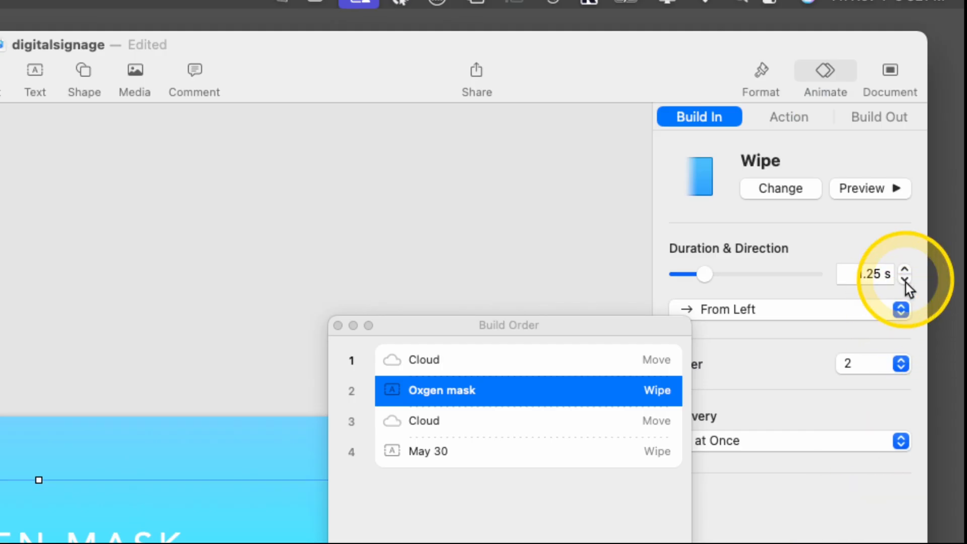
click(506, 543)
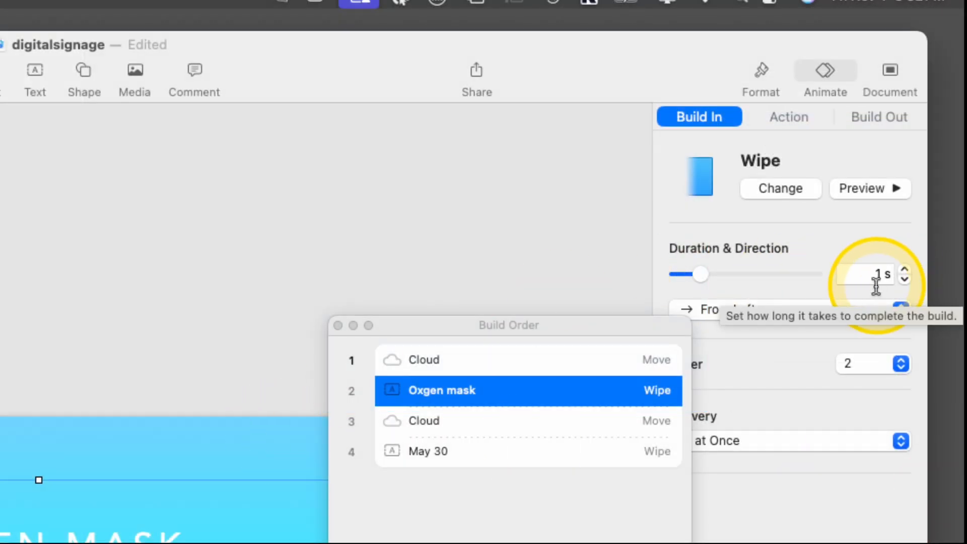
click(591, 450)
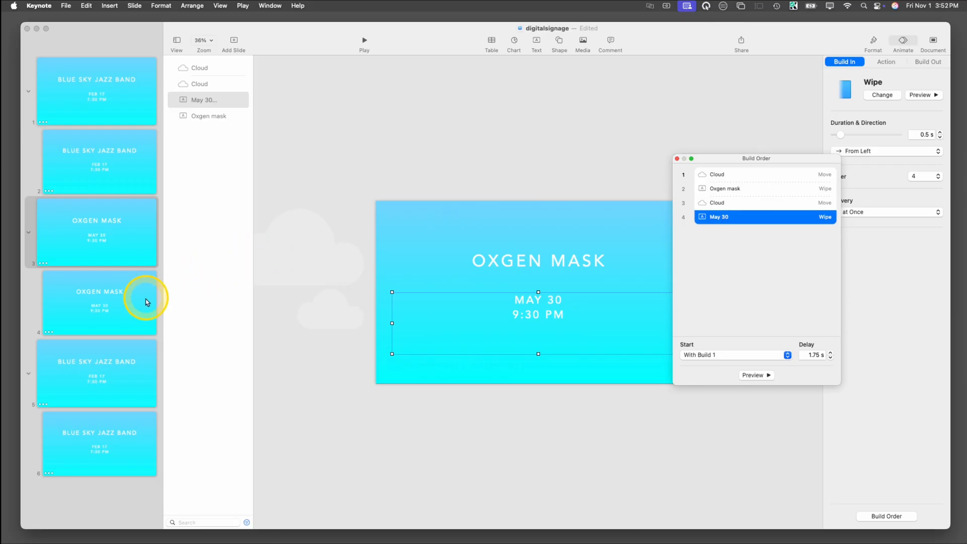
On slide 4, shorten the "Oxgen mask" Wipe build-out duration to 1 s and preview the builds.
click(139, 303)
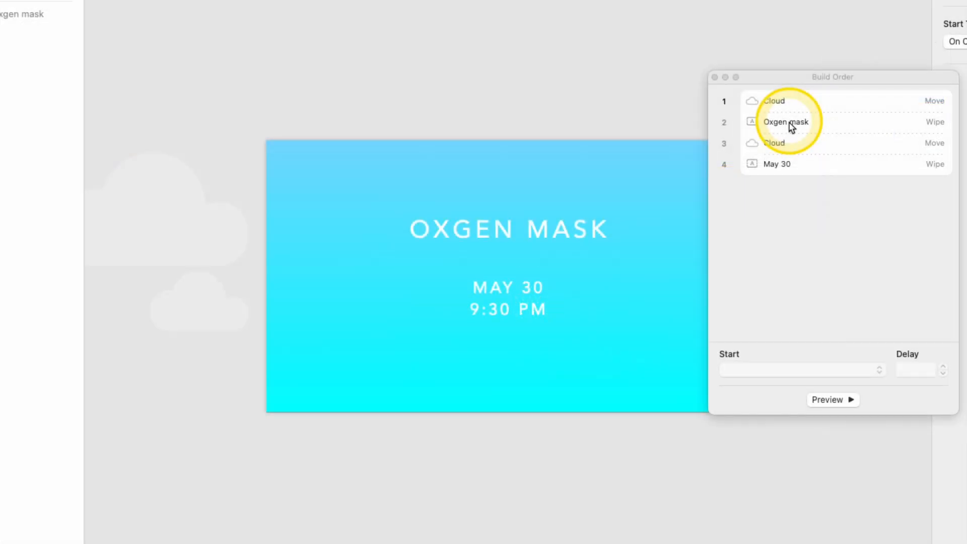
click(727, 189)
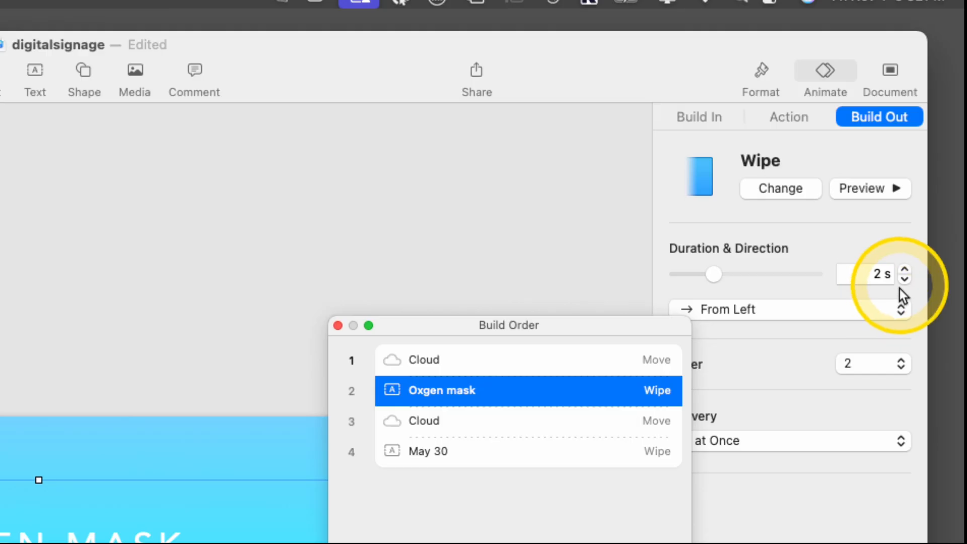
click(905, 281)
click(906, 281)
click(906, 280)
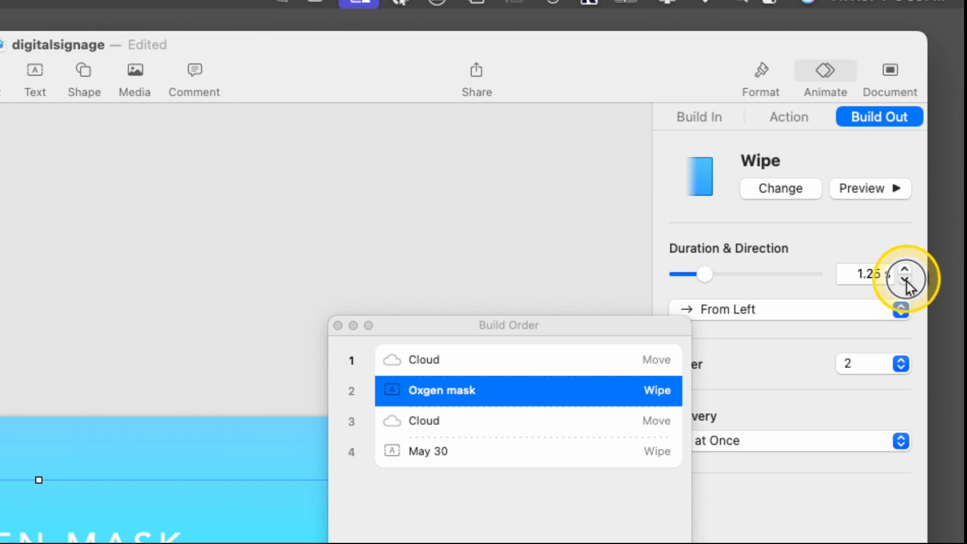
click(904, 280)
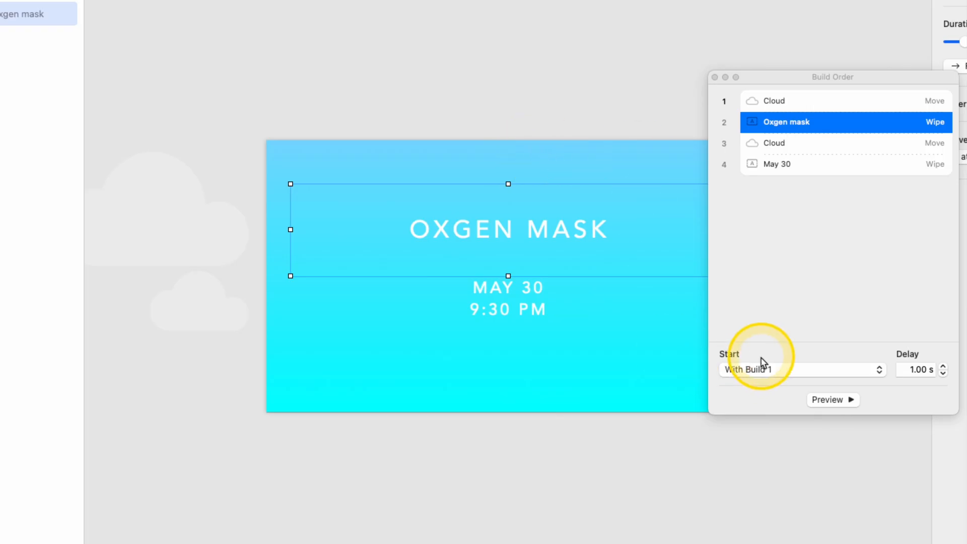
click(827, 400)
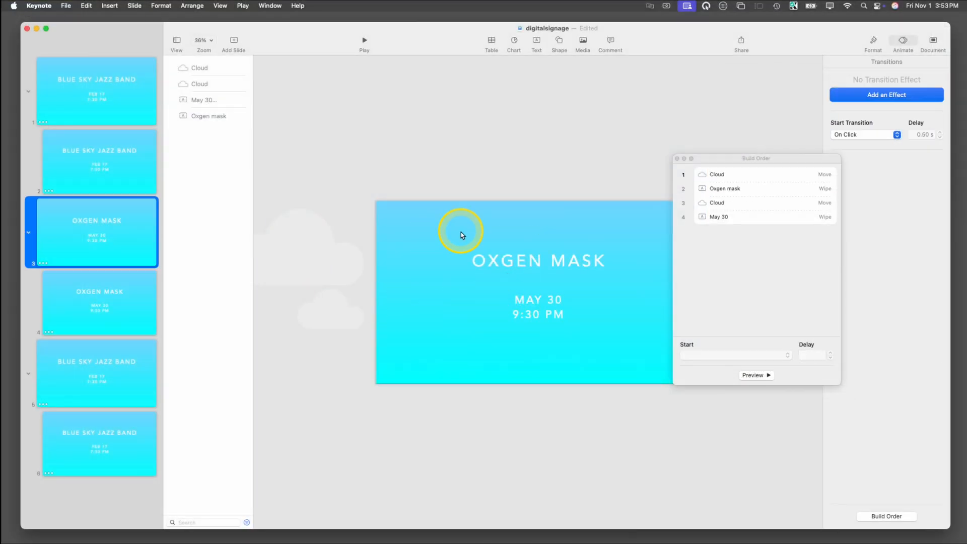
Set the start delay of slide 4's "Oxgen mask" build-out to 1.50 s and preview it.
click(729, 190)
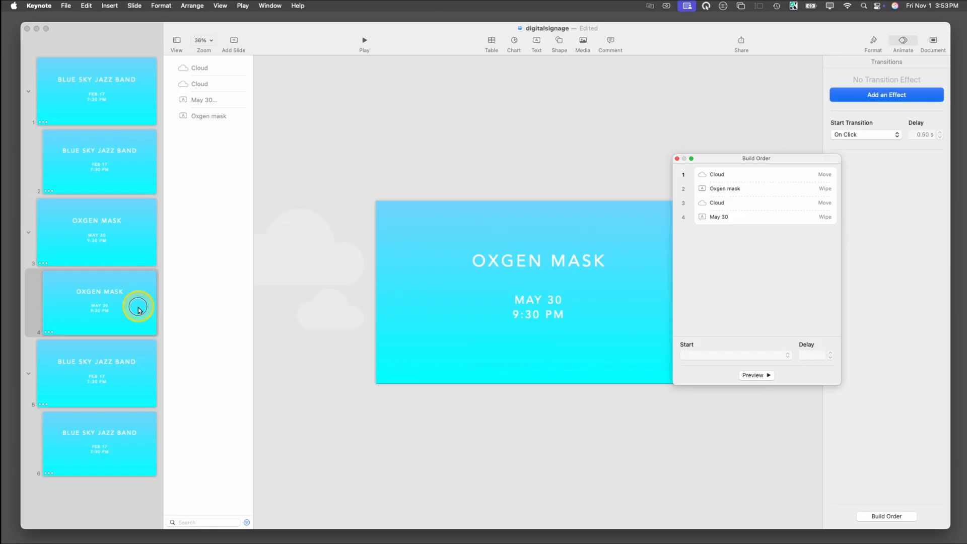
click(136, 304)
click(459, 272)
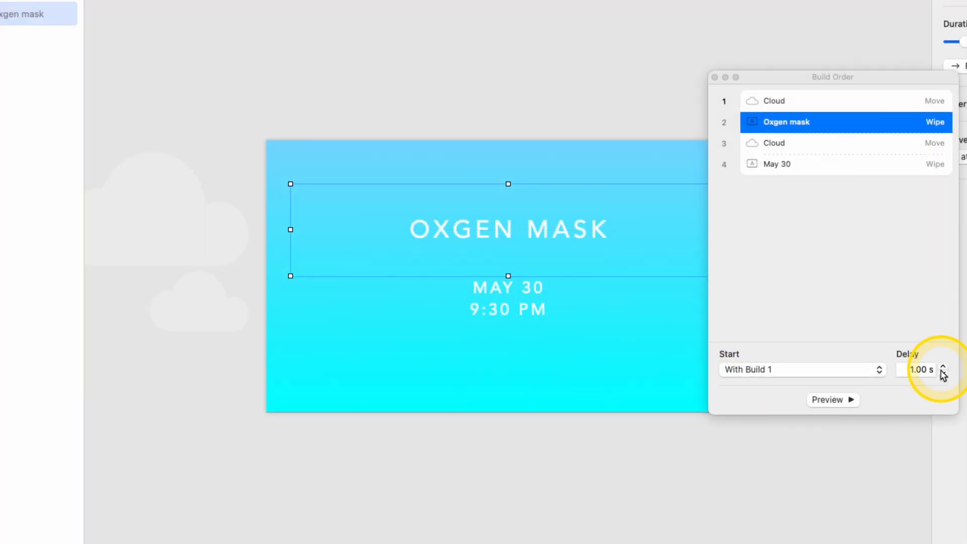
click(943, 367)
click(850, 400)
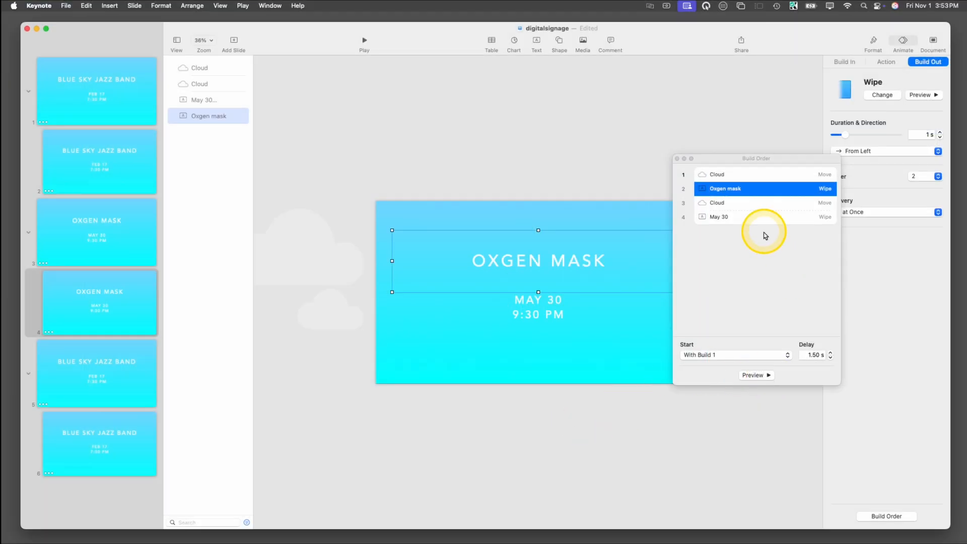
Replace slide 5's "Blue Sky Jazz Band" title with "Northern lights edm".
click(107, 368)
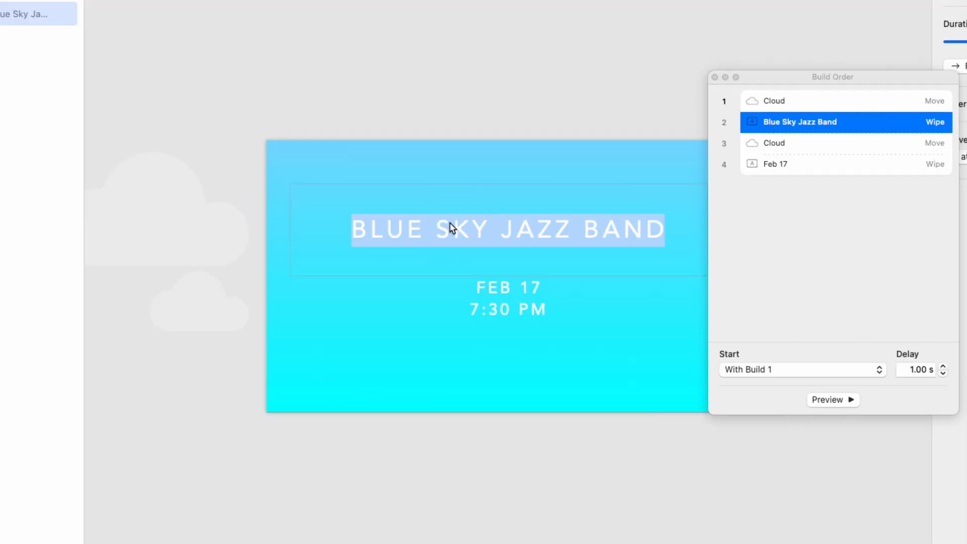
text(Northern lights edm)
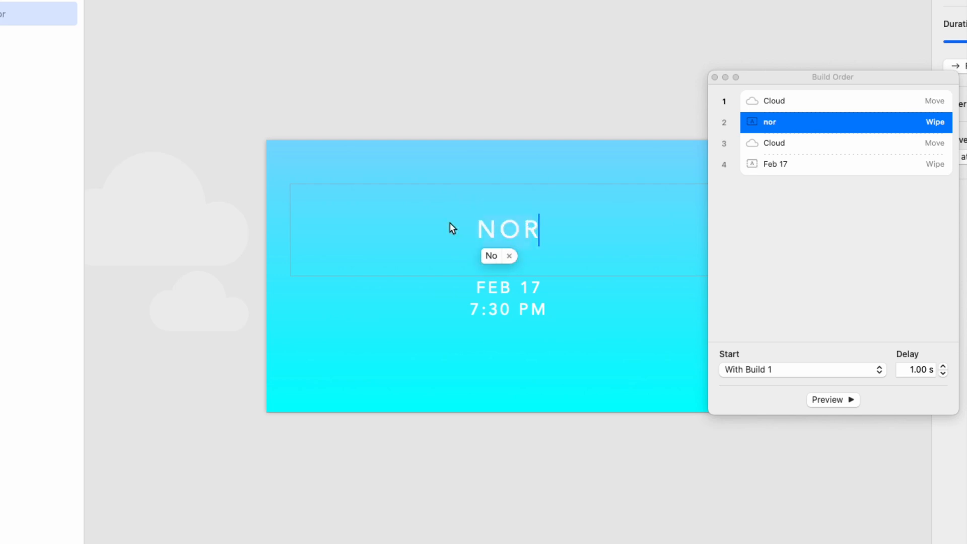
click(648, 256)
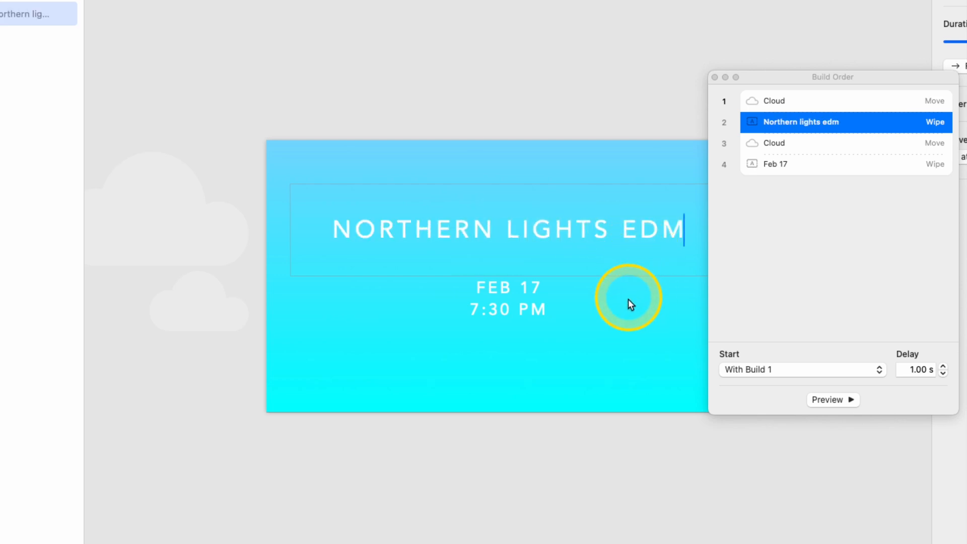
Change slide 5's date and time to "Jul 21 10:45 PM" and preview the slide's builds.
triple_click(507, 287)
text(Jul)
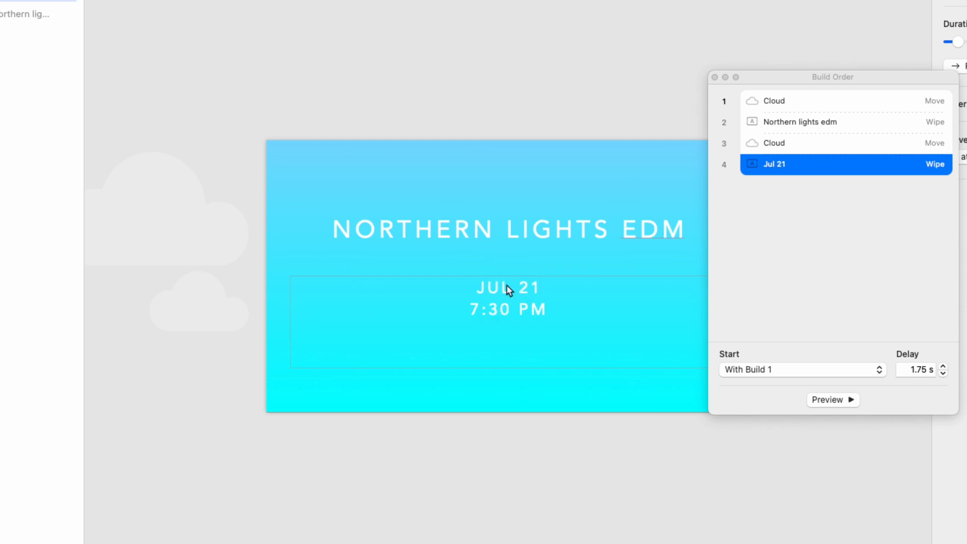
drag(480, 305, 466, 306)
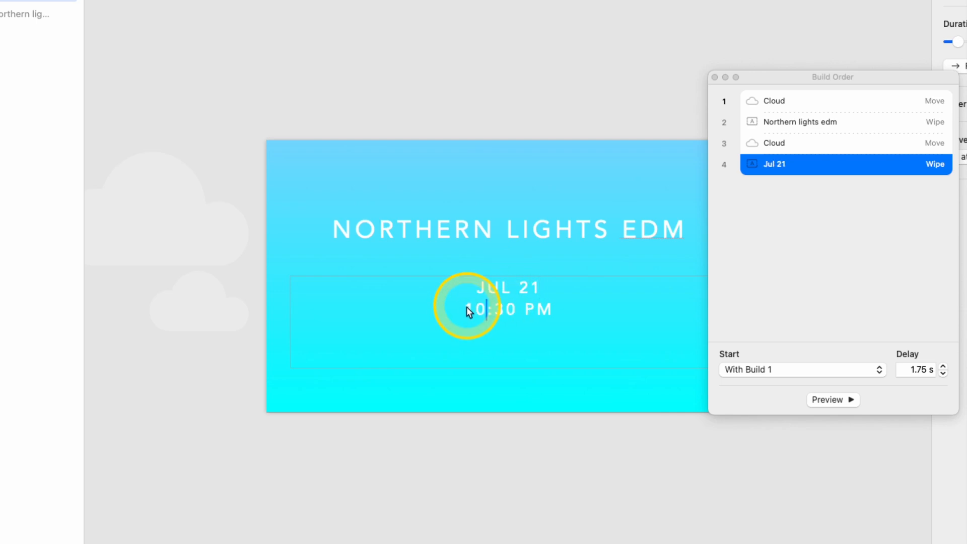
key(Right)
key(shift+Right)
key(shift+Right)
click(423, 271)
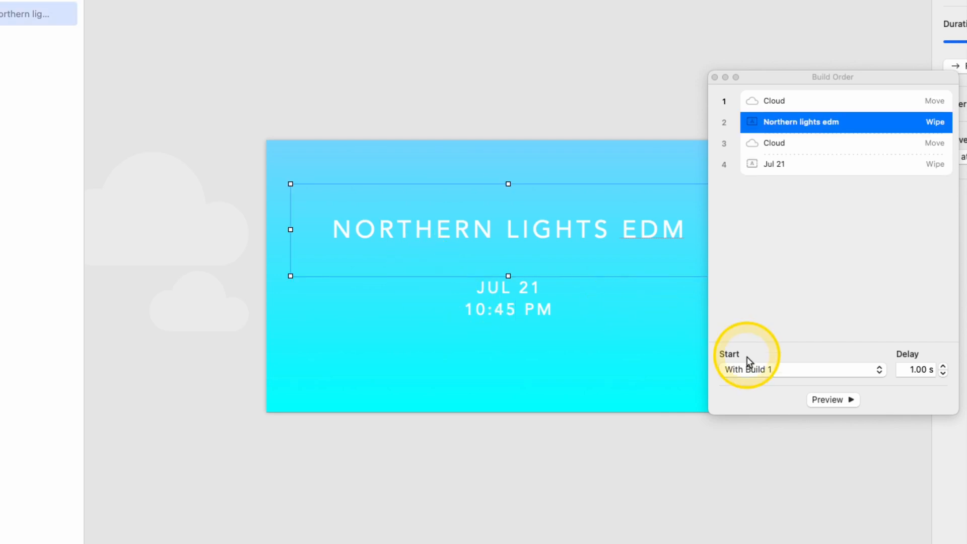
click(829, 400)
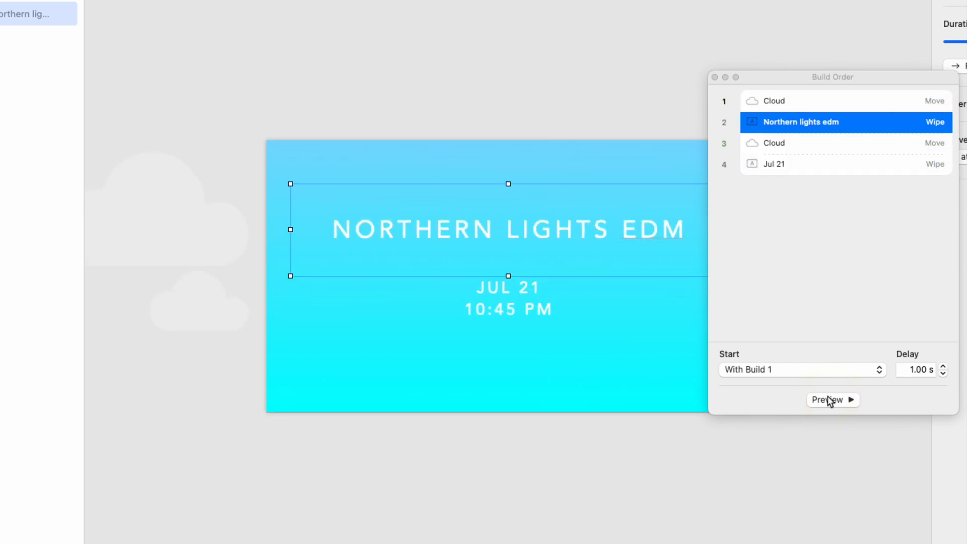
Copy the "Northern lights edm" title from slide 5 and paste it over the existing title on slide 6.
double_click(484, 225)
right_click(484, 225)
click(503, 285)
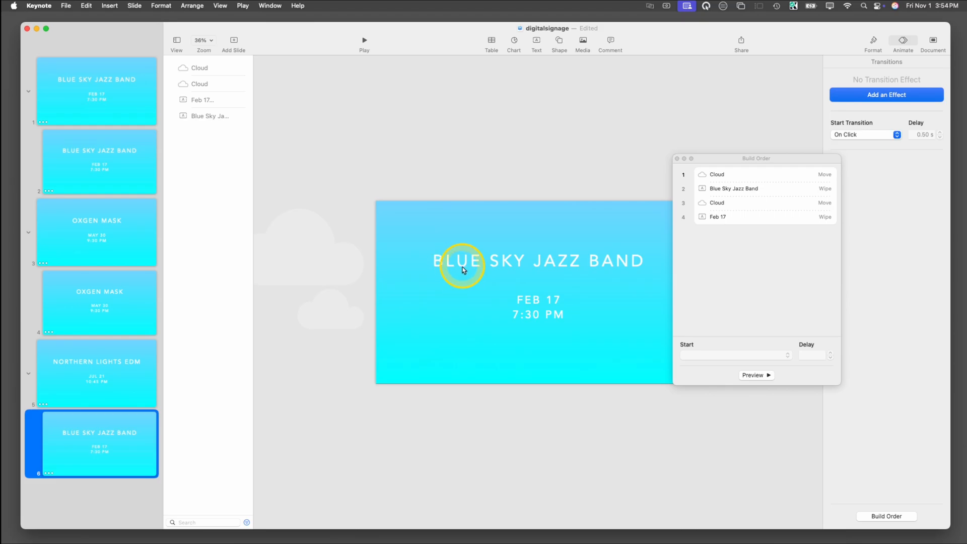
click(462, 270)
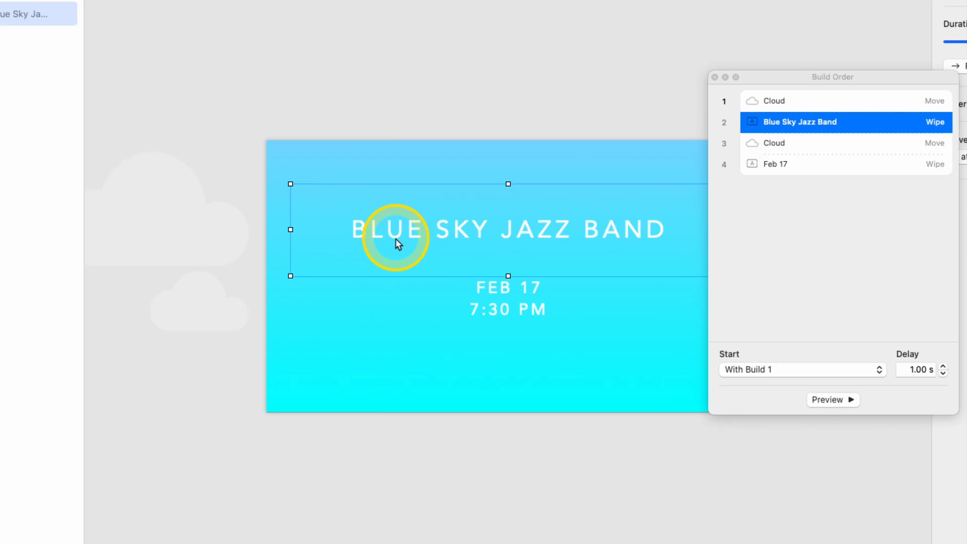
triple_click(395, 238)
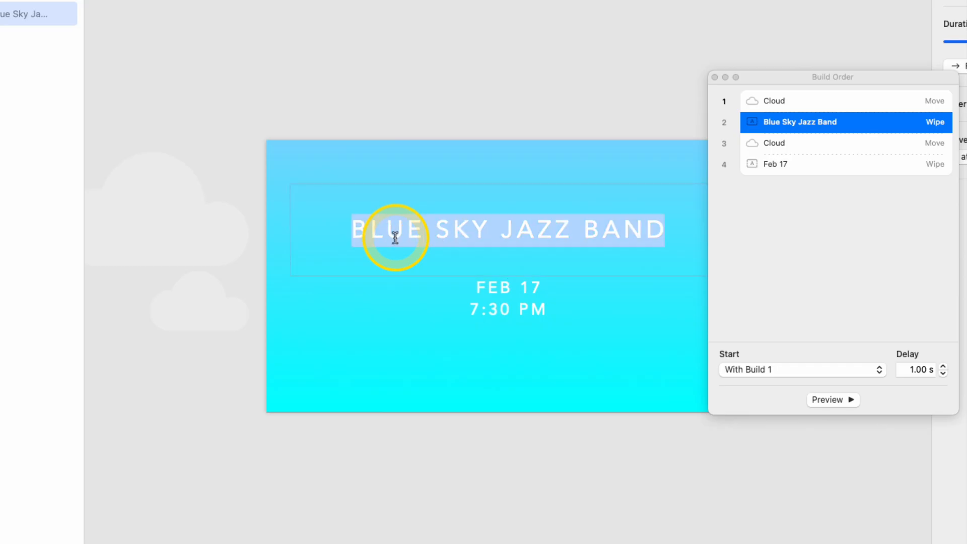
right_click(396, 236)
click(414, 314)
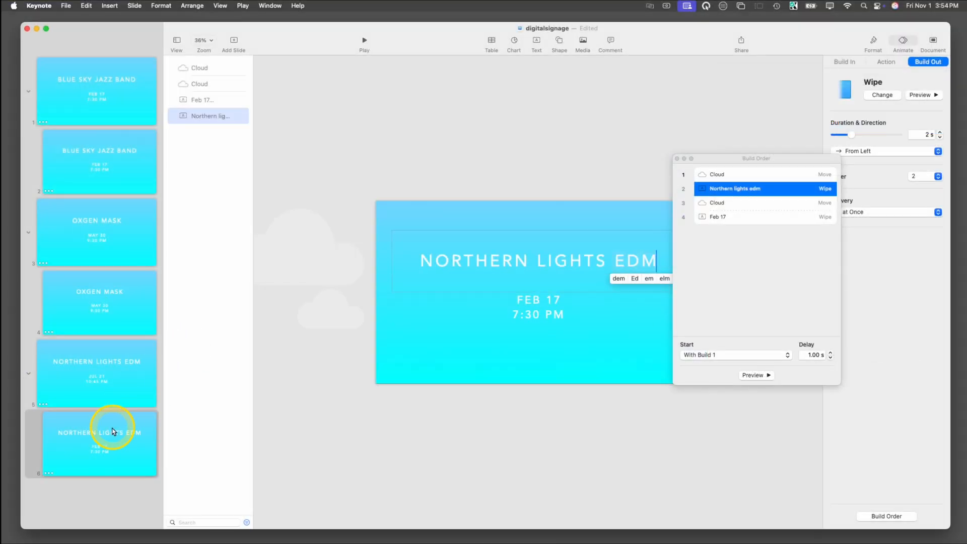
Return to slide 5 and copy its full "Jul 21 10:45 pm" date and time text.
click(114, 399)
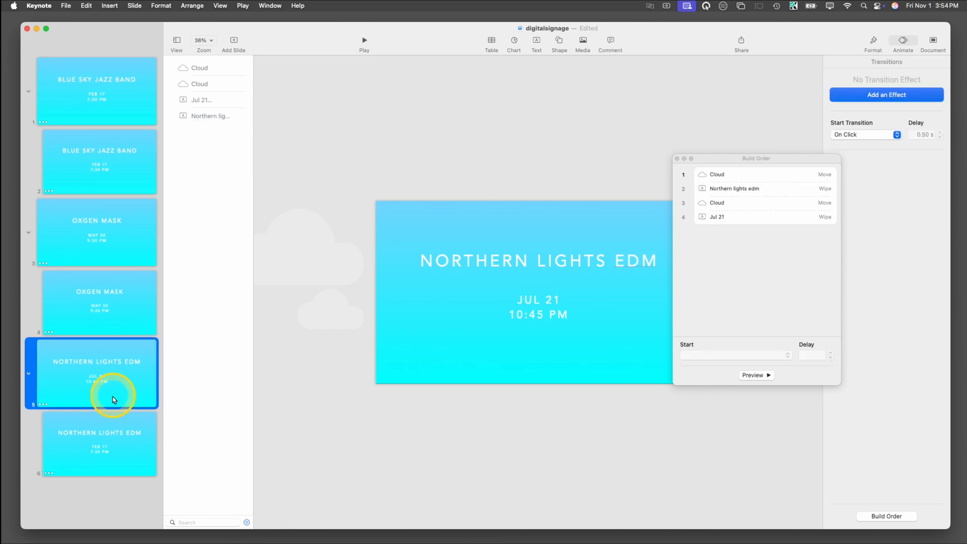
click(541, 306)
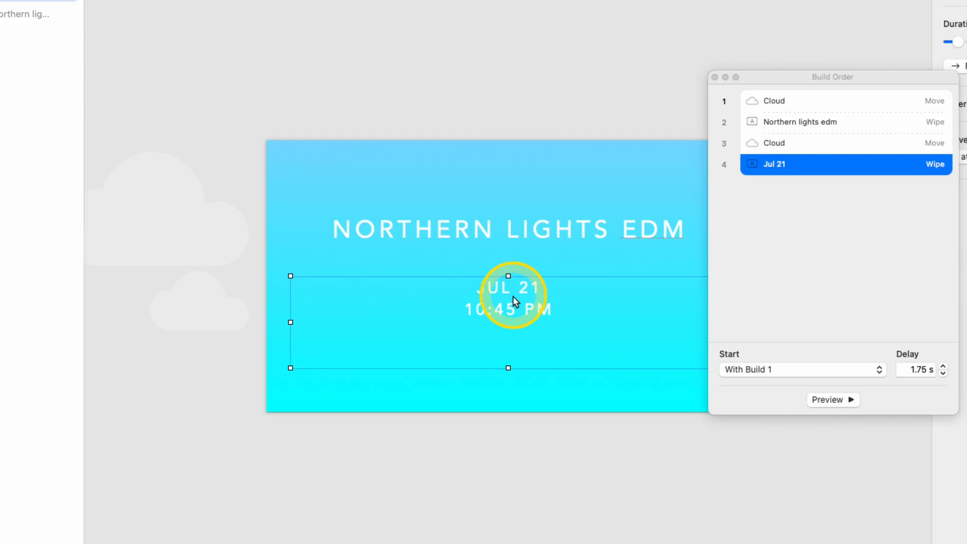
click(476, 291)
drag(477, 290, 568, 306)
right_click(526, 307)
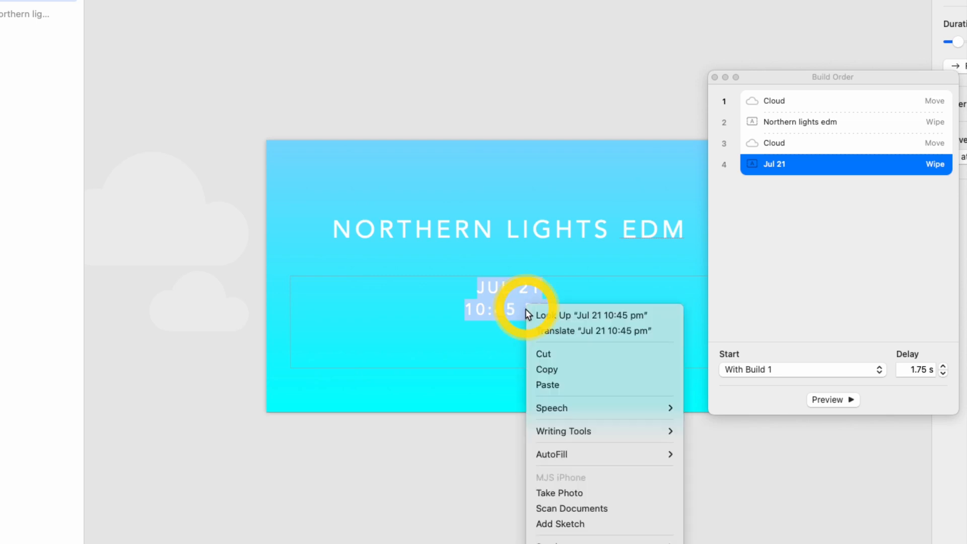
click(552, 367)
Paste the copied "Jul 21 10:45 pm" text over the existing date and time on slide 6.
click(139, 446)
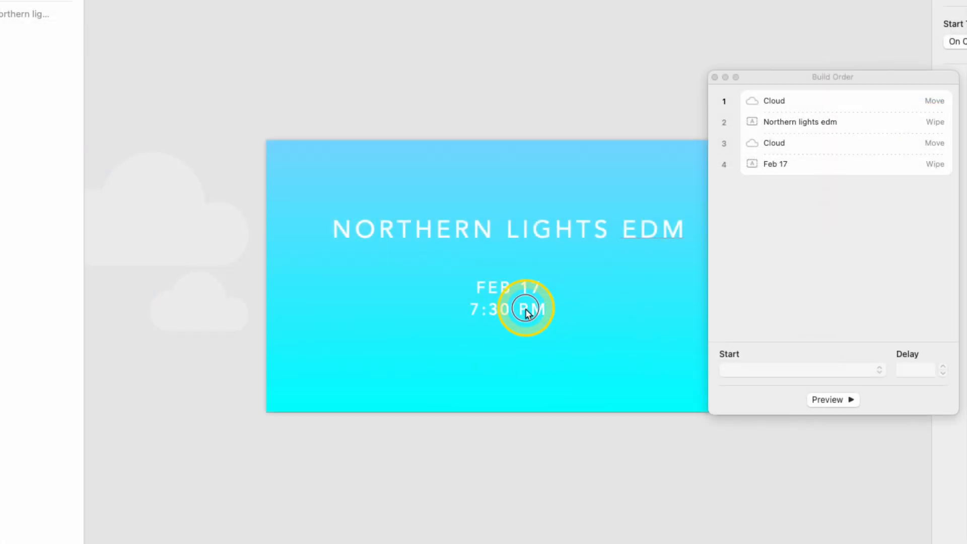
click(550, 318)
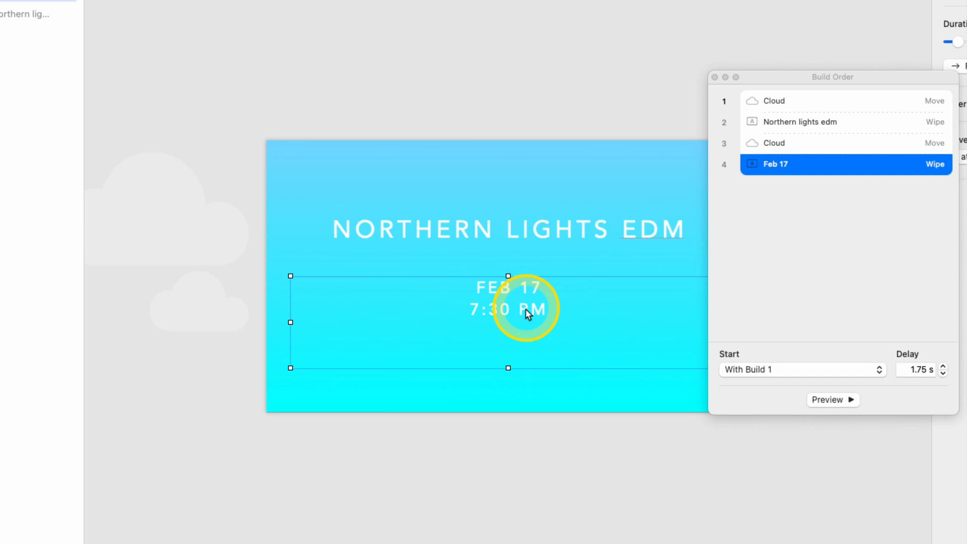
click(514, 298)
drag(472, 285, 576, 328)
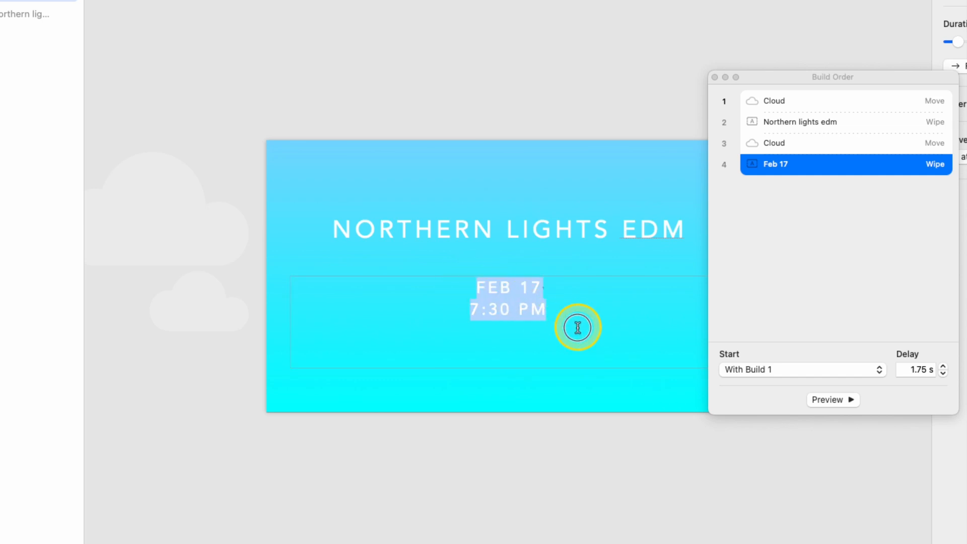
right_click(517, 311)
click(540, 389)
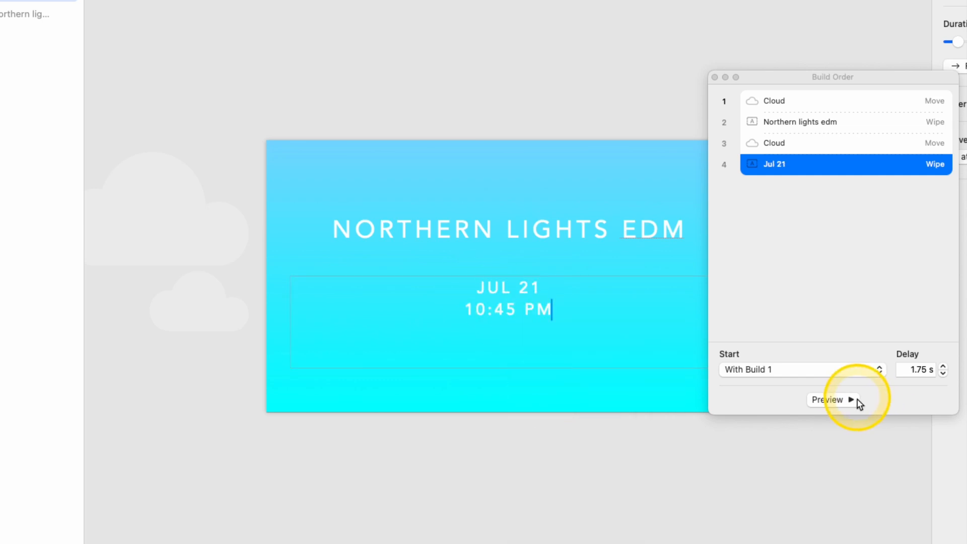
Preview slide 6's builds and save the presentation.
click(844, 401)
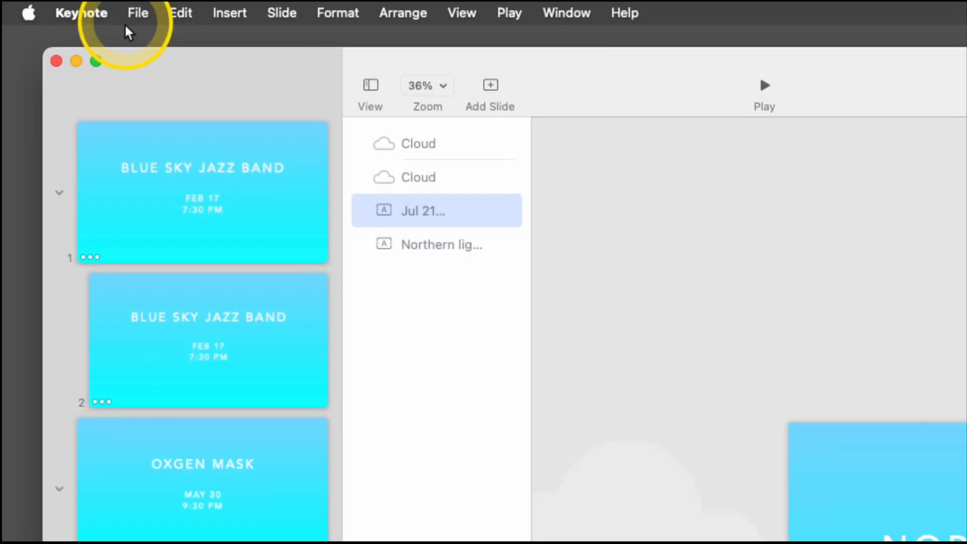
click(64, 6)
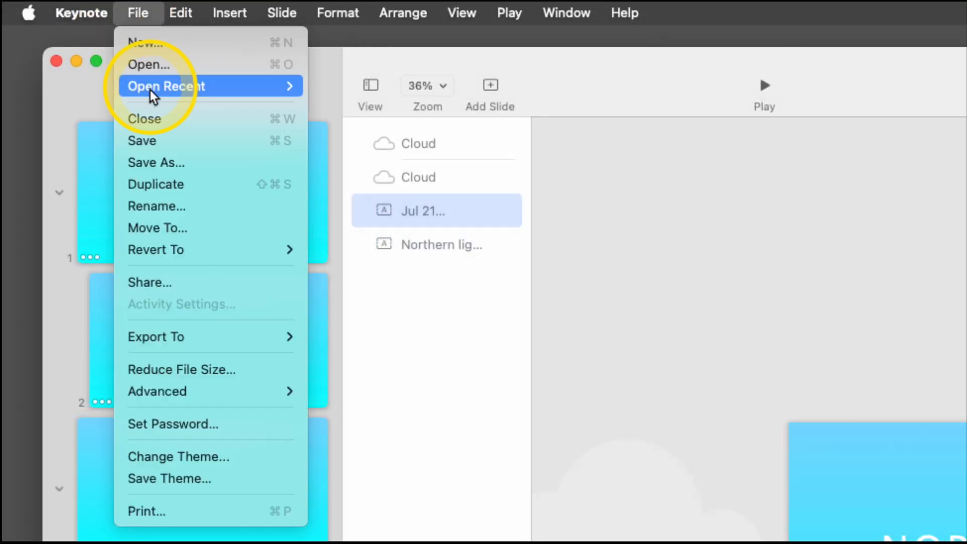
click(161, 146)
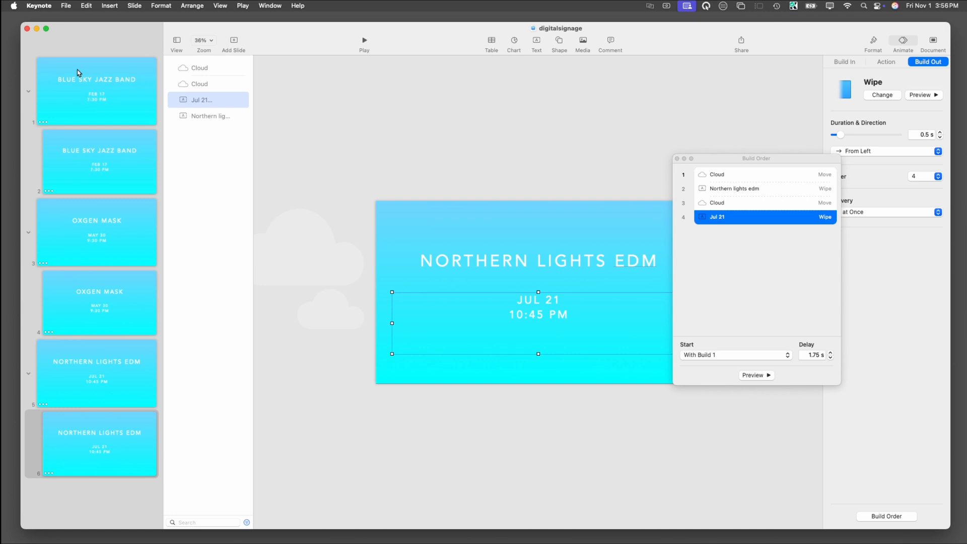
Set slide 1's transition to start automatically with a 4-second delay, without adding a transition effect.
click(89, 86)
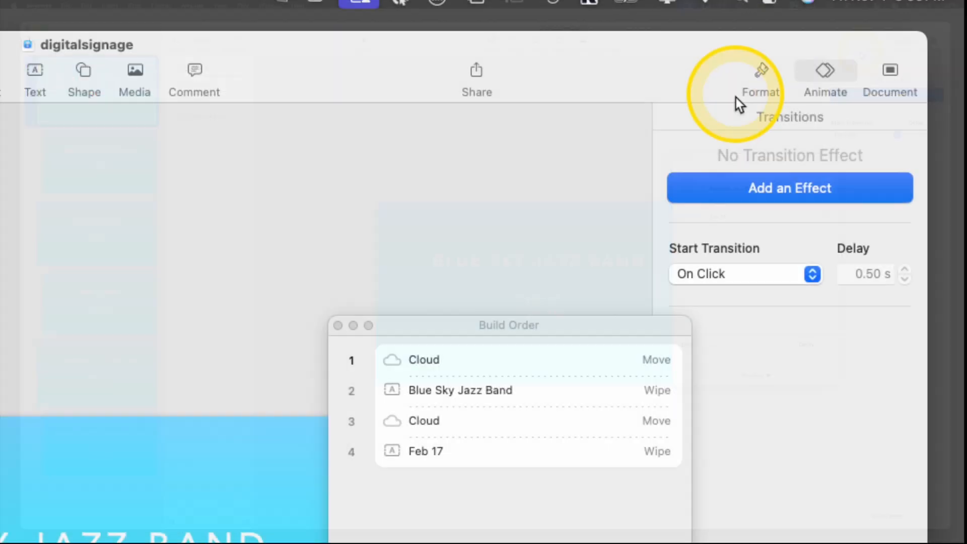
click(903, 41)
click(902, 41)
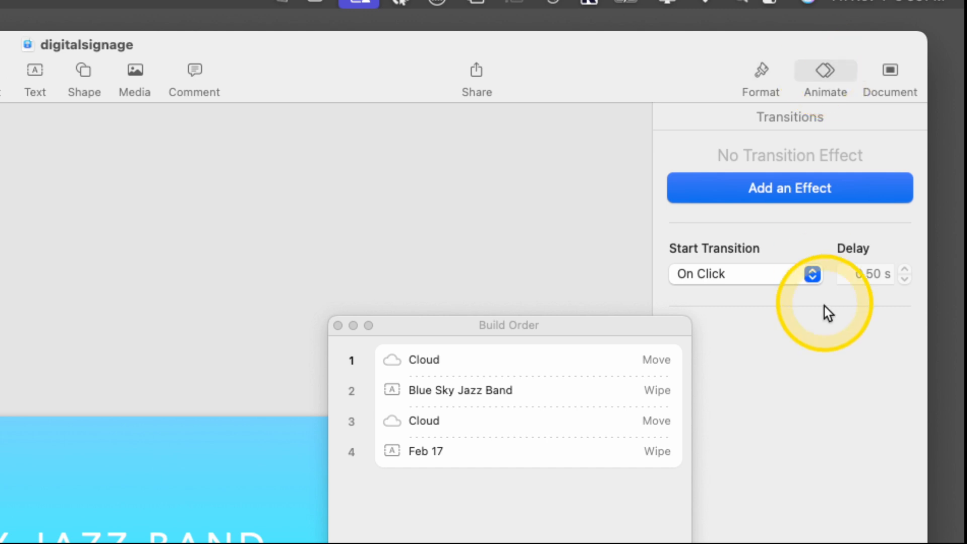
click(778, 187)
click(695, 141)
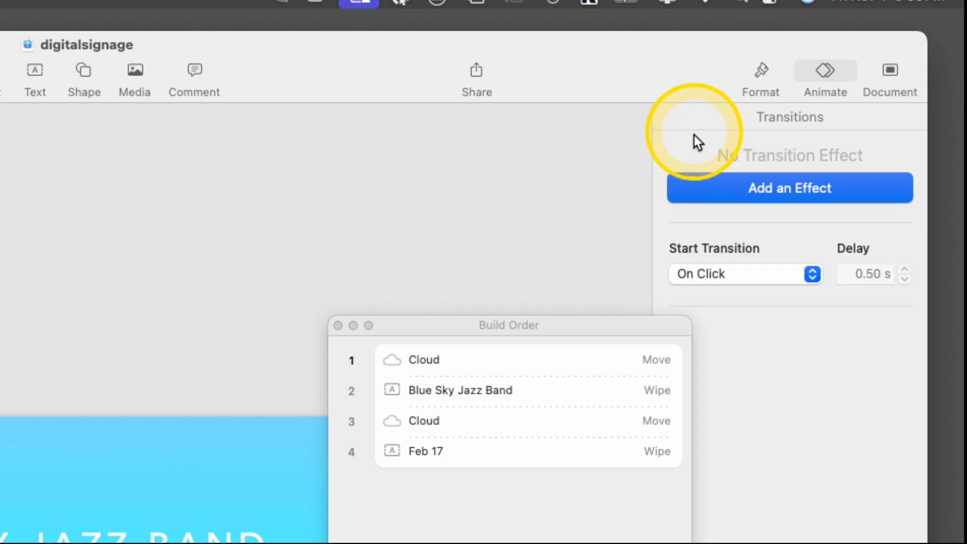
click(813, 275)
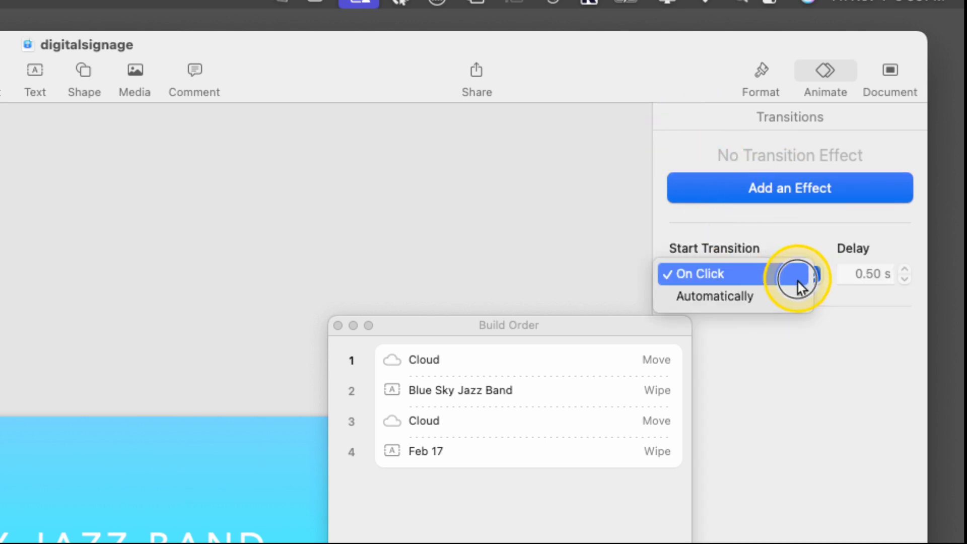
click(766, 302)
click(861, 277)
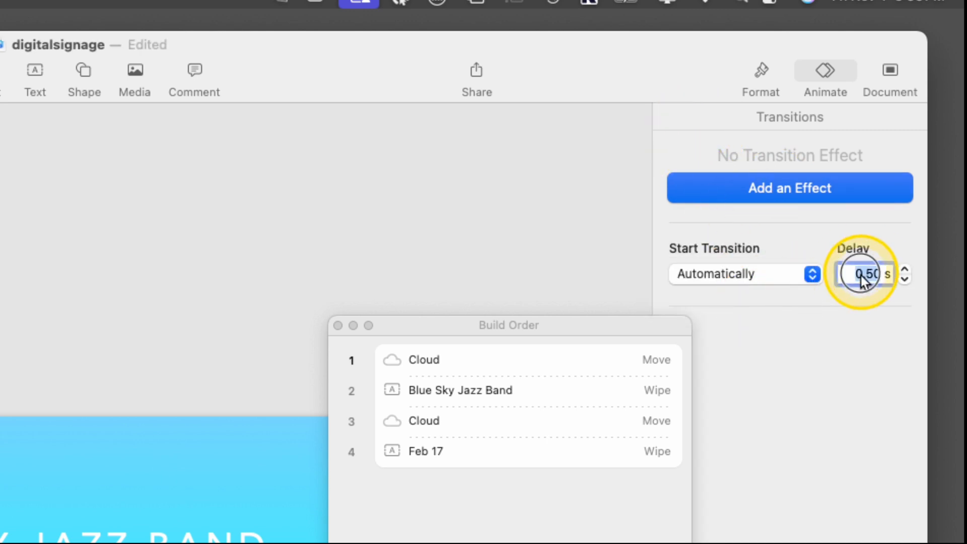
text(4)
key(Return)
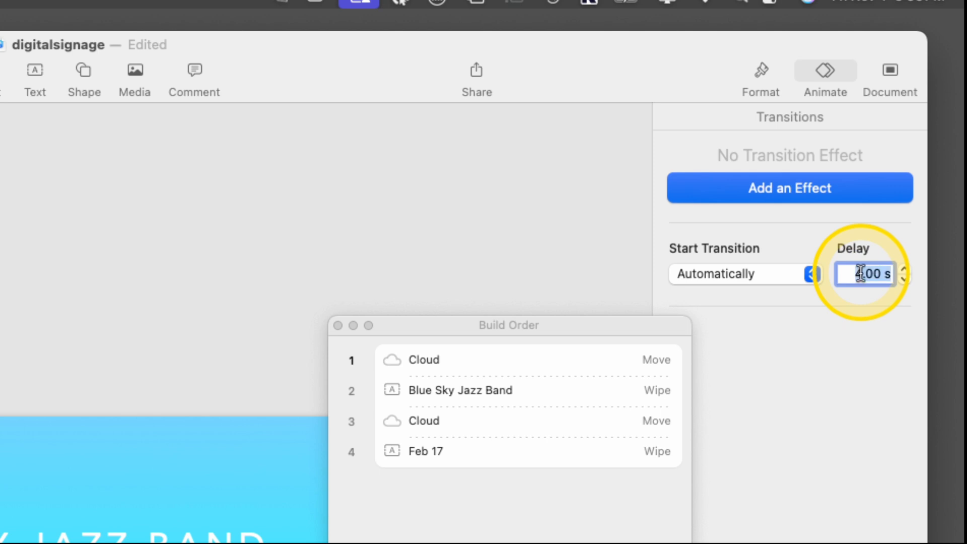
click(853, 342)
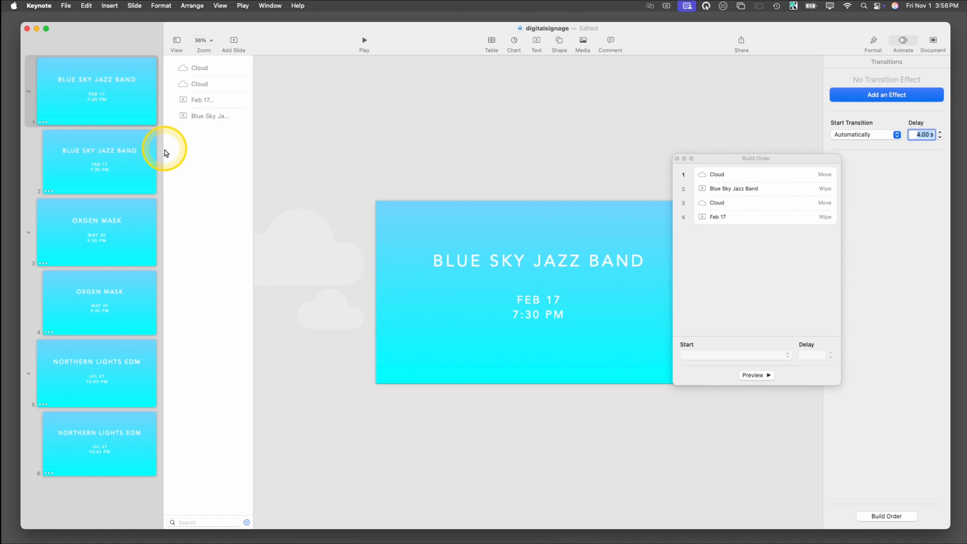
Set slide 2's transition to start automatically with a 1-second delay.
click(139, 156)
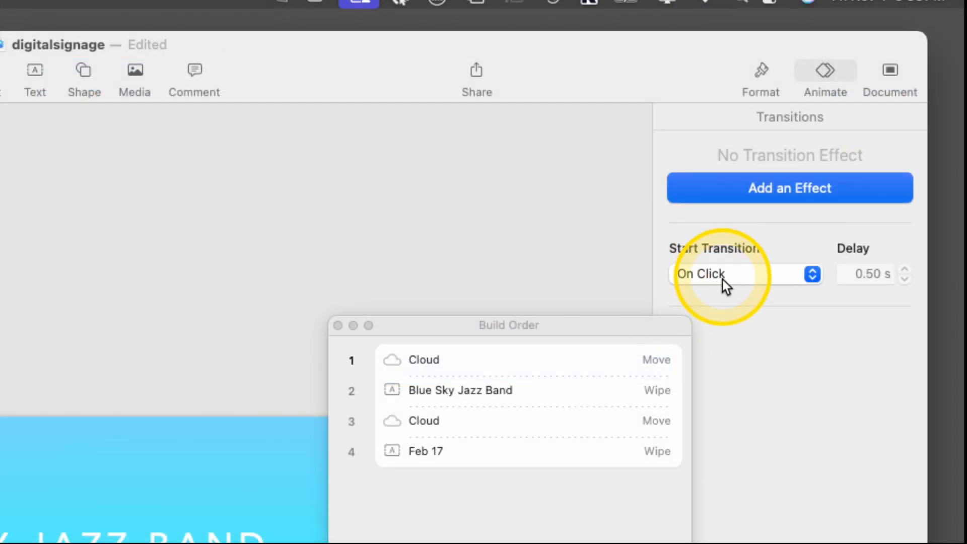
click(723, 279)
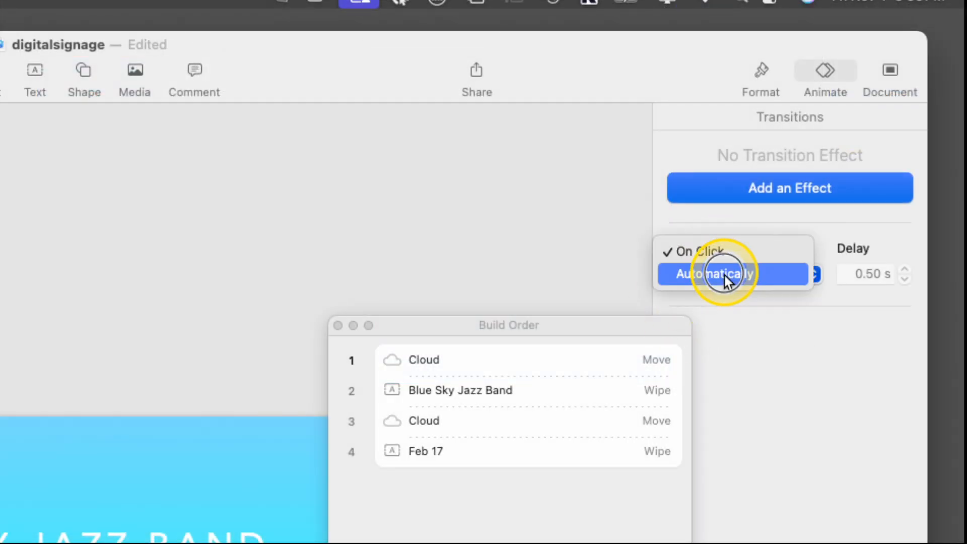
click(726, 274)
click(860, 273)
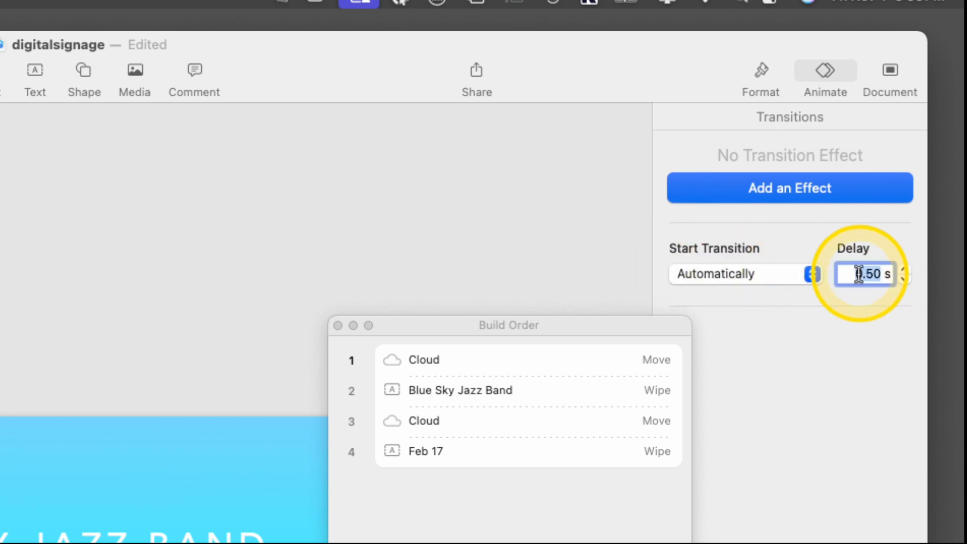
text(1)
key(Return)
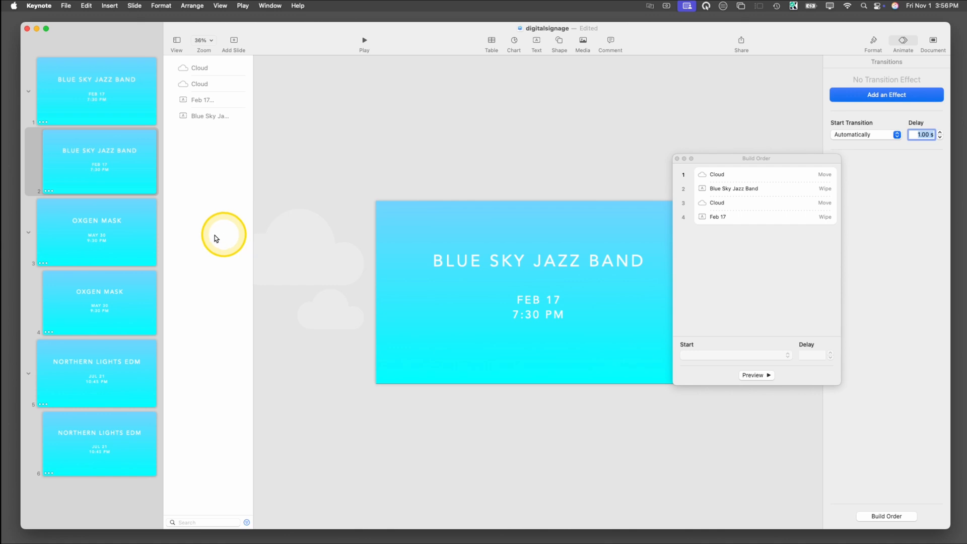
Select slides 3 and 5 together and set their transitions to start automatically with a 4-second delay.
click(116, 245)
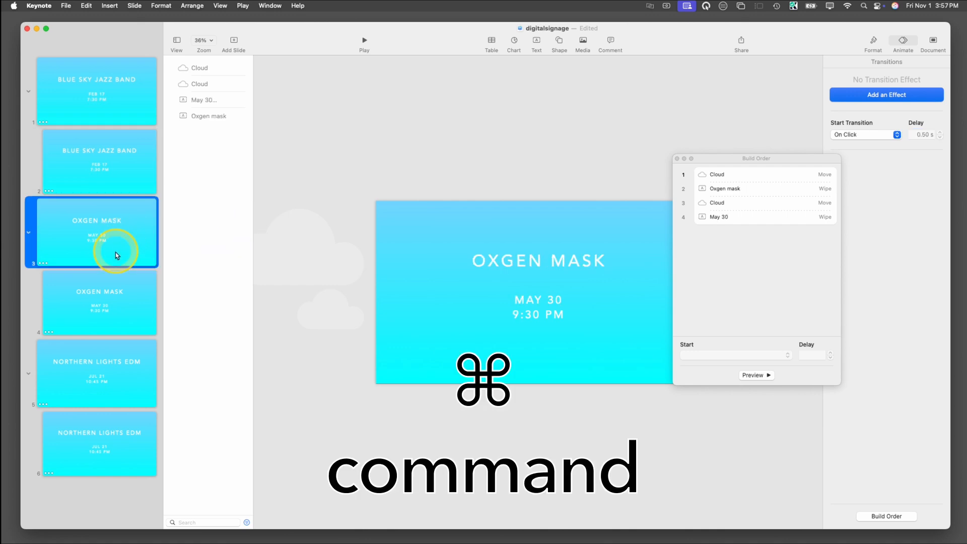
super+click(119, 367)
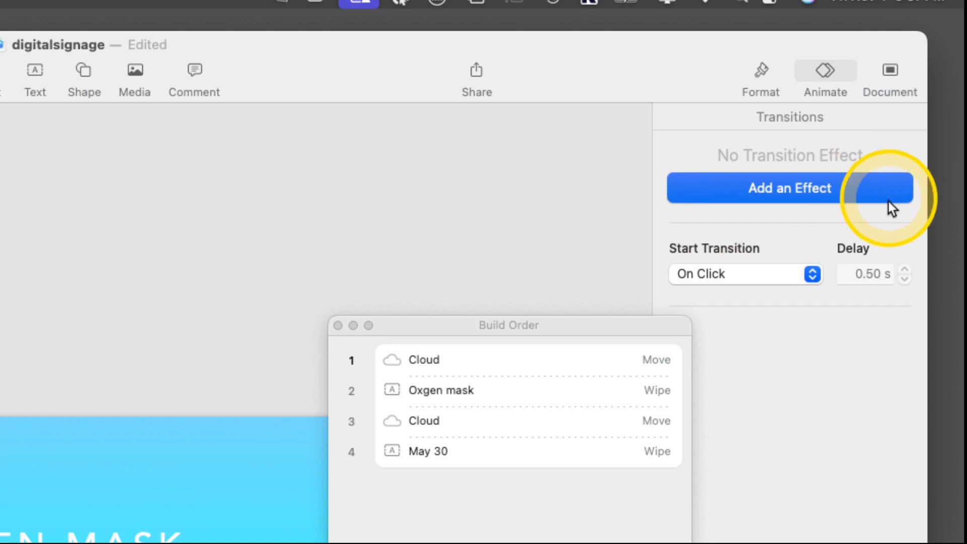
click(774, 283)
click(775, 283)
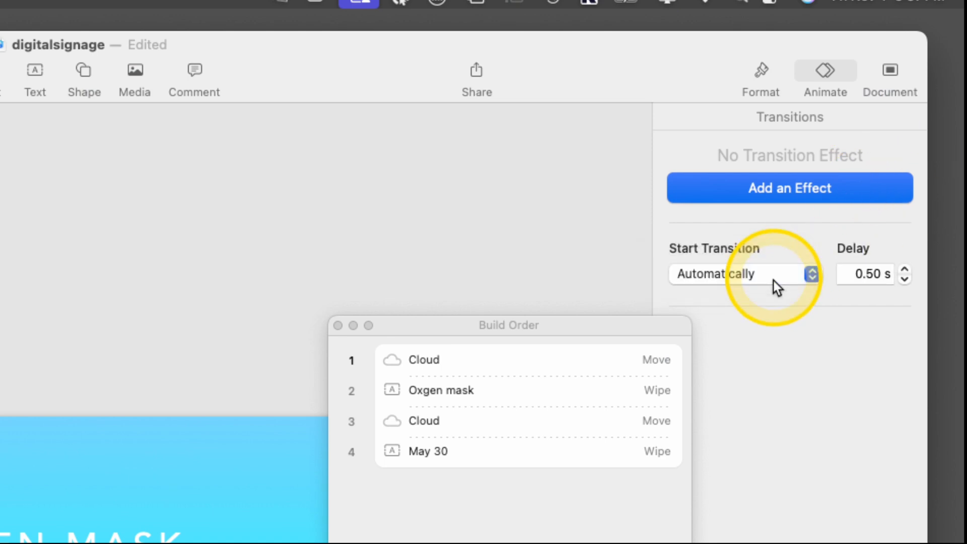
double_click(870, 276)
text(4)
key(Return)
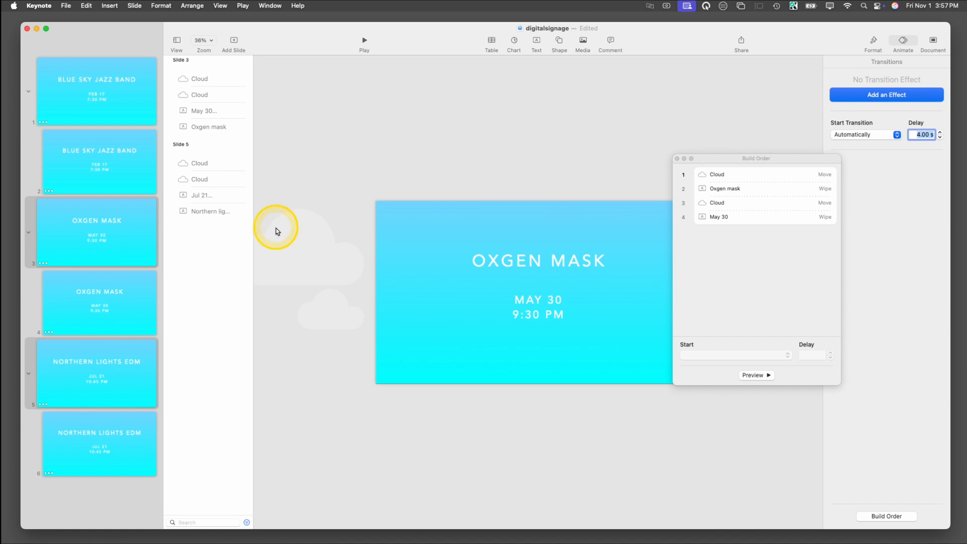
Select slides 4 and 6 together and set their transitions to start automatically with a 1-second delay.
click(125, 305)
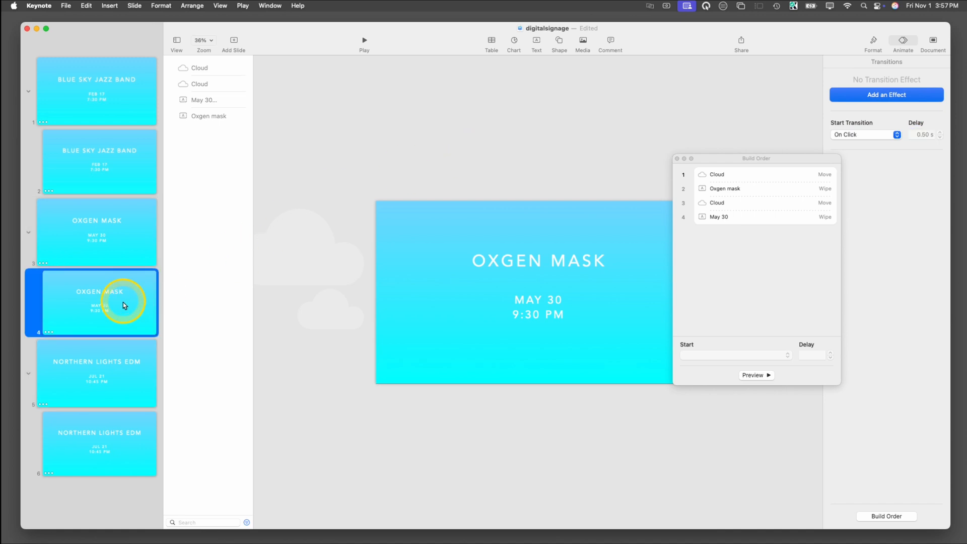
super+click(115, 444)
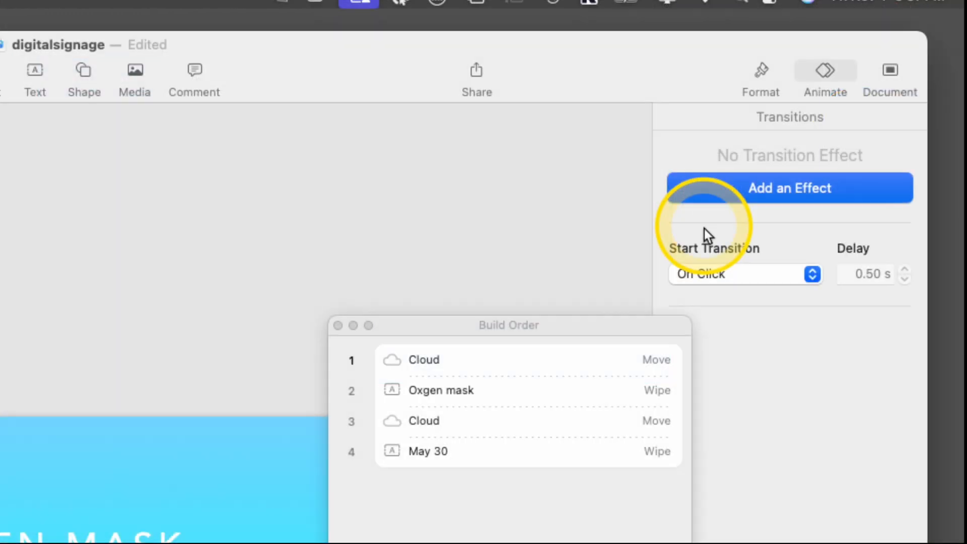
click(864, 134)
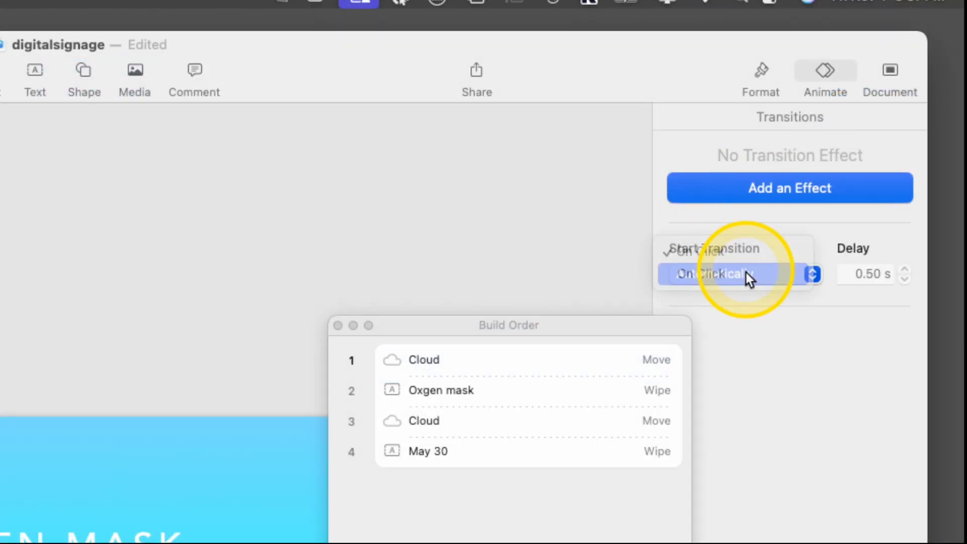
double_click(857, 274)
text(1)
key(Return)
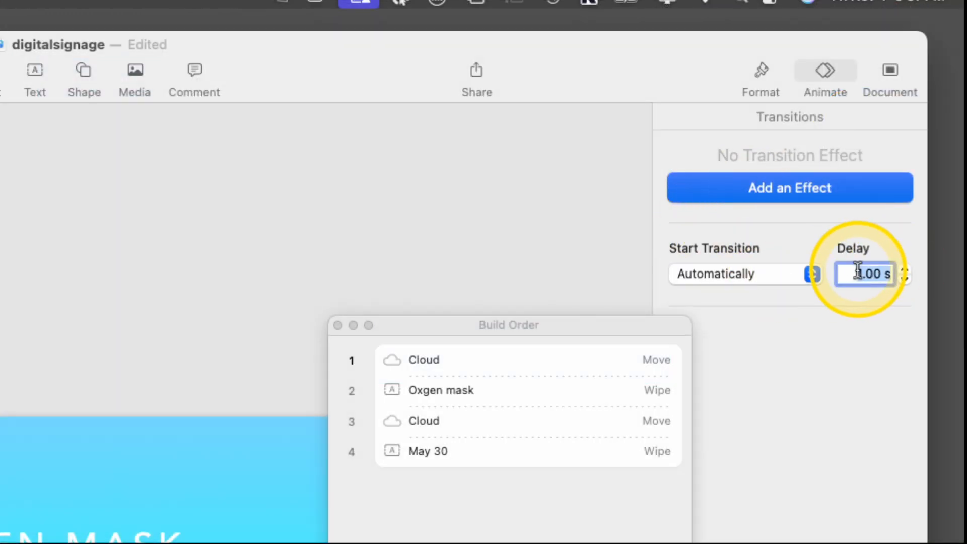
Set the presentation type to Self-Playing with Loop slideshow enabled, and play the slideshow.
click(890, 71)
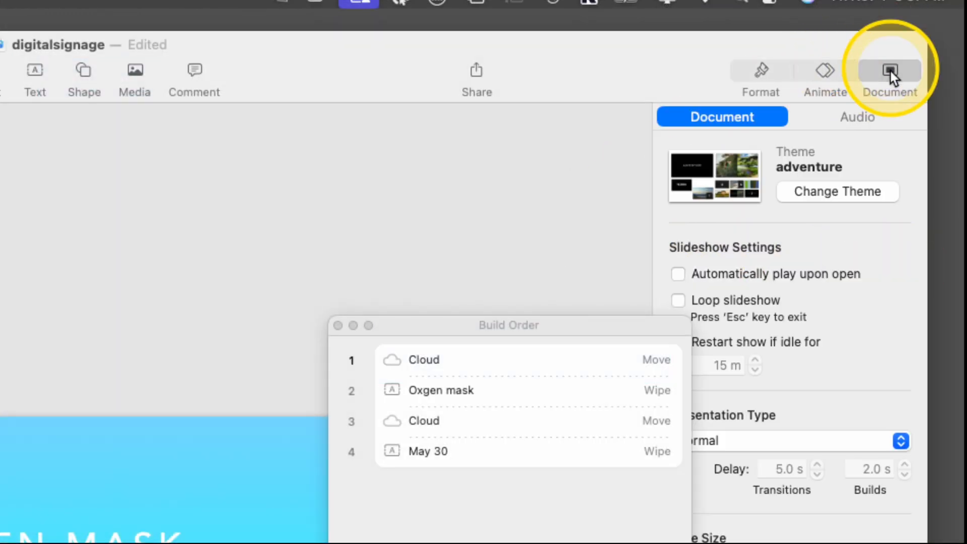
click(337, 326)
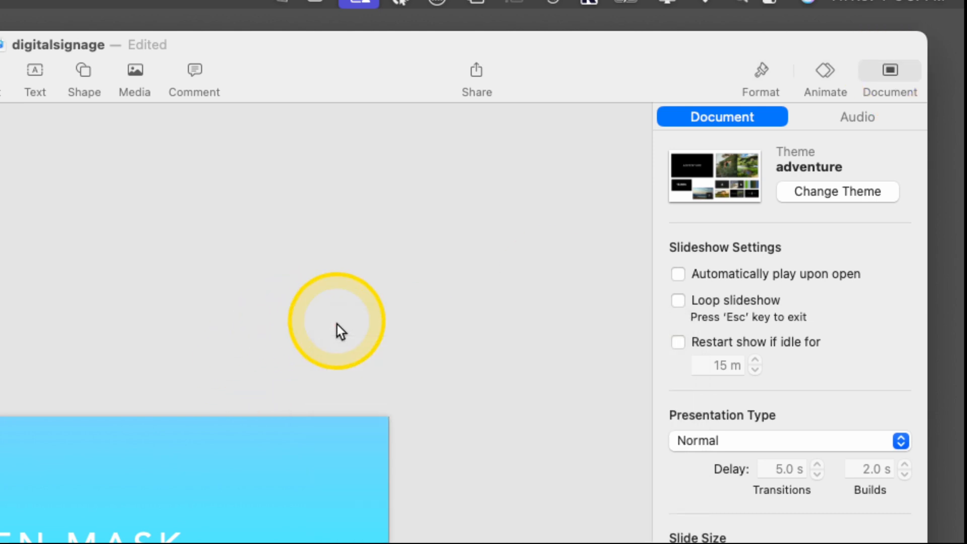
click(764, 446)
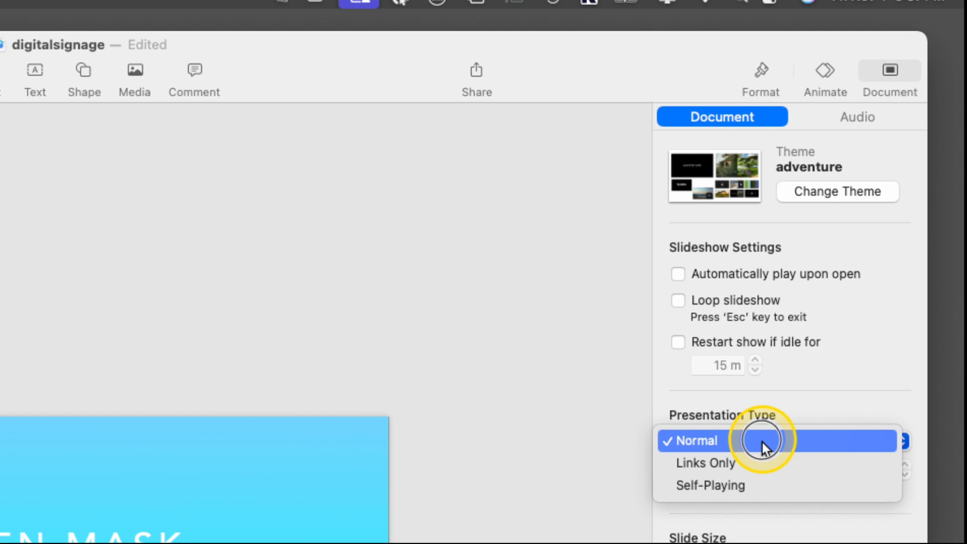
click(764, 488)
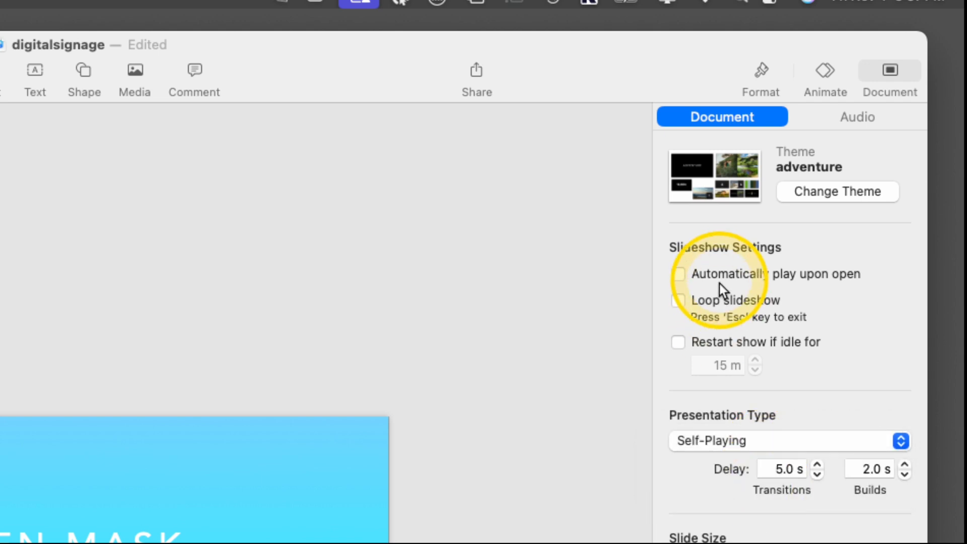
click(716, 298)
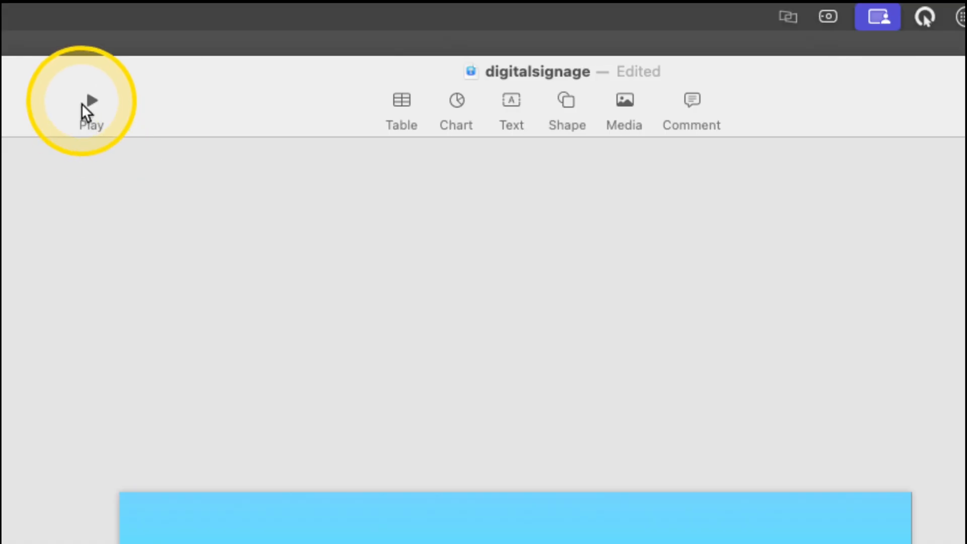
click(89, 103)
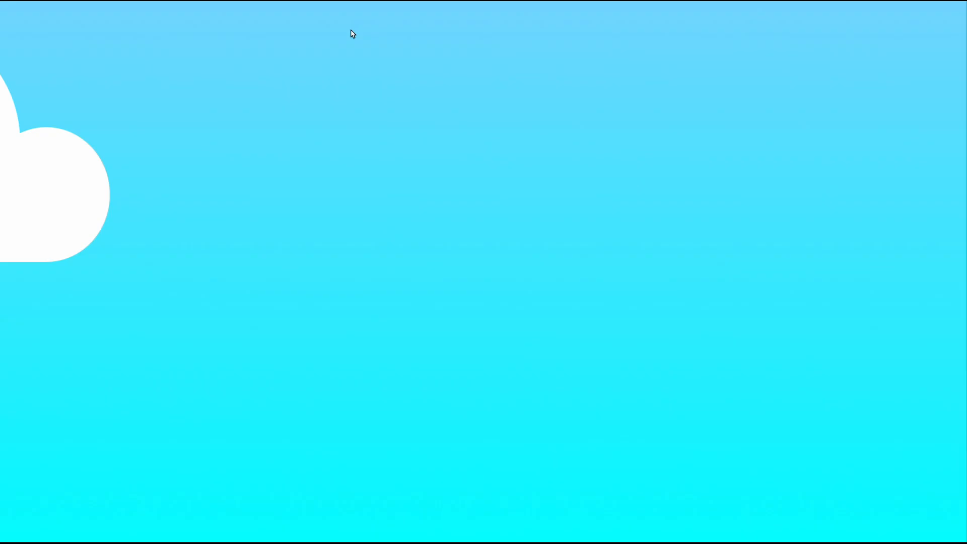
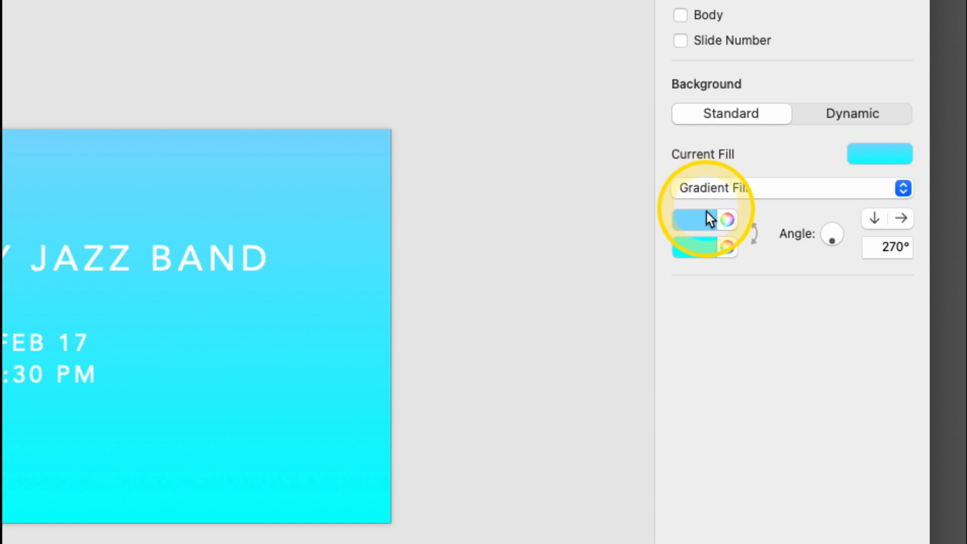
Change slide 1's background gradient to medium blue at the top and dark navy blue at the bottom.
click(705, 215)
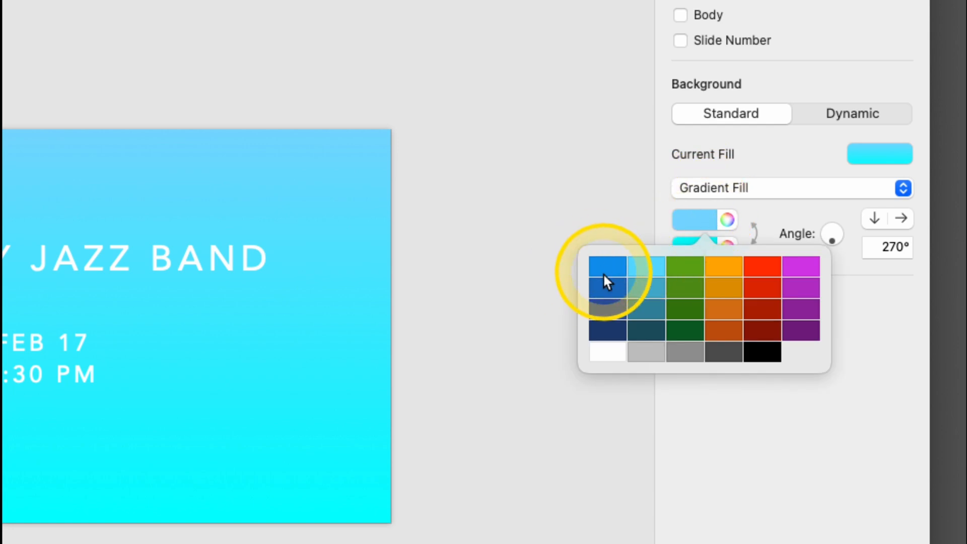
click(609, 291)
click(614, 363)
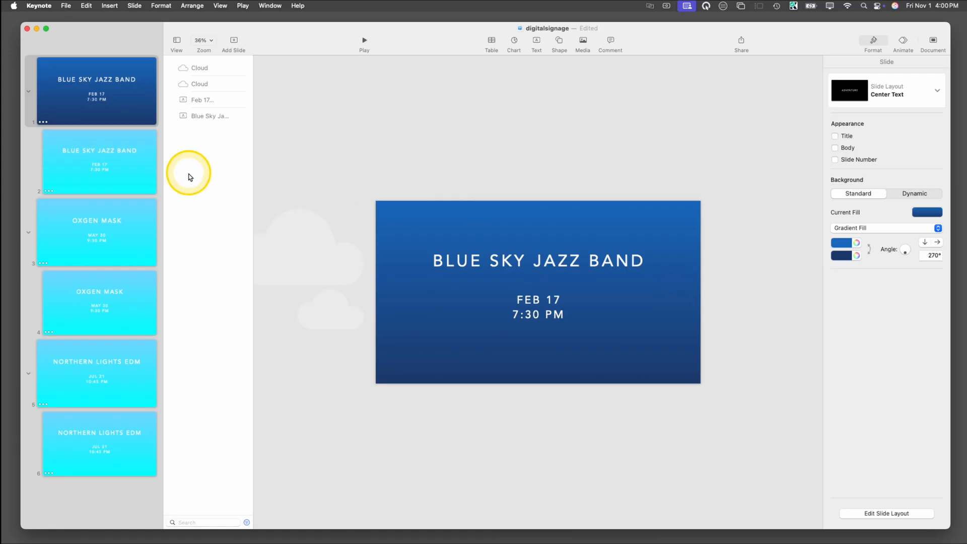
Change slide 2's background gradient to medium blue at the top and dark navy at the bottom, and play from slide 1.
click(134, 161)
click(840, 242)
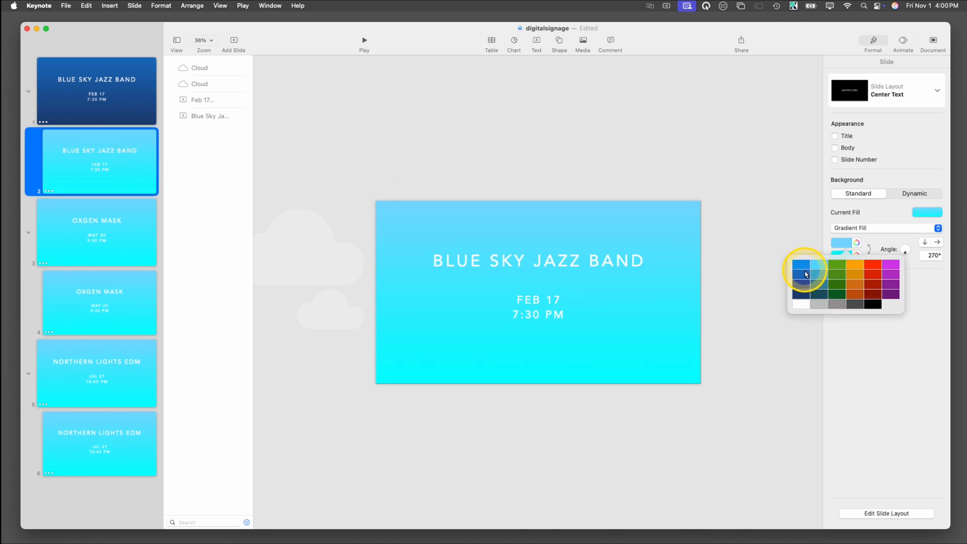
click(804, 272)
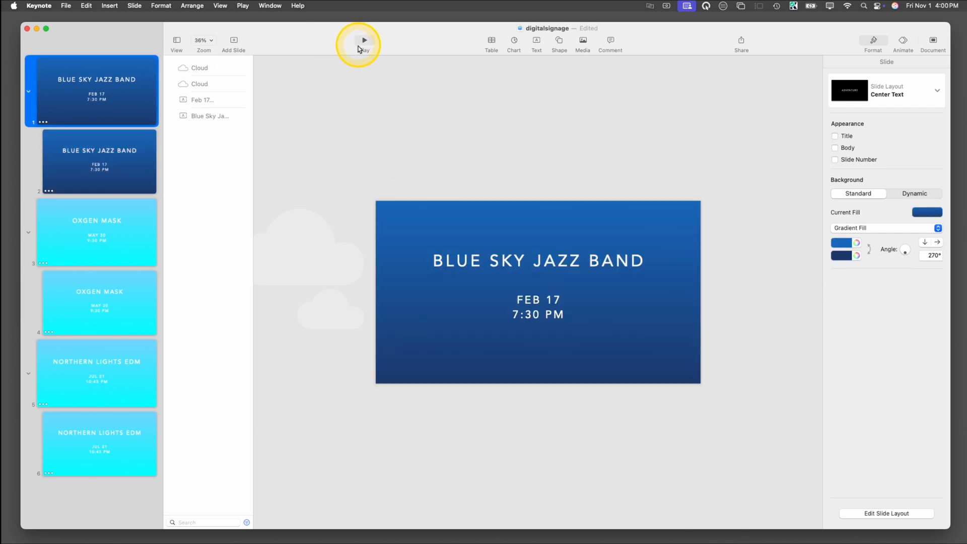
click(361, 47)
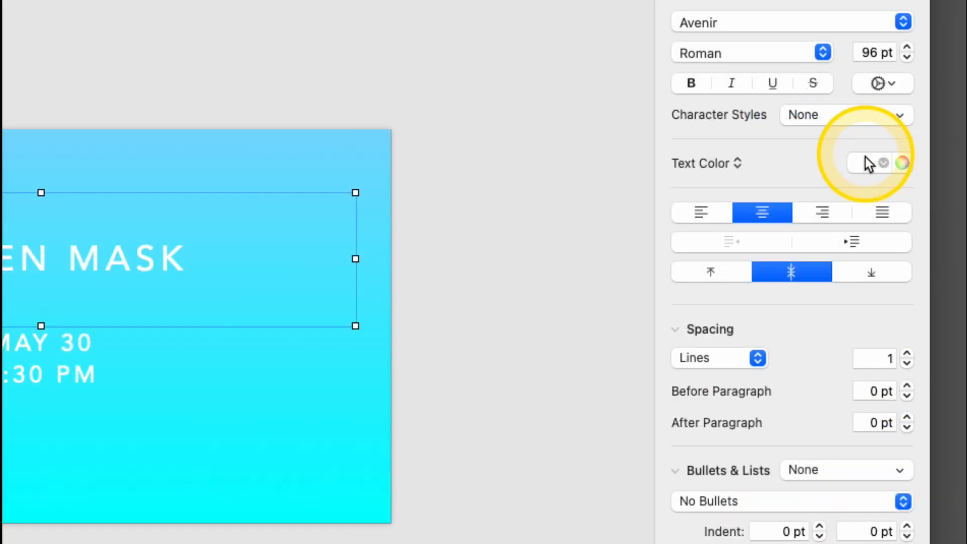
On slide 3, colour the Oxgen Mask title red and the date and time text black.
click(865, 160)
click(862, 206)
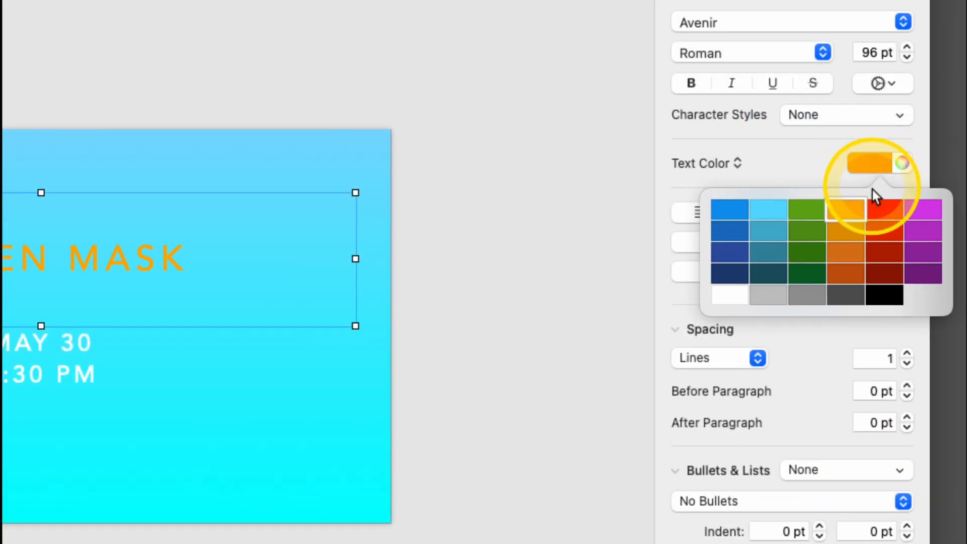
click(887, 229)
click(75, 373)
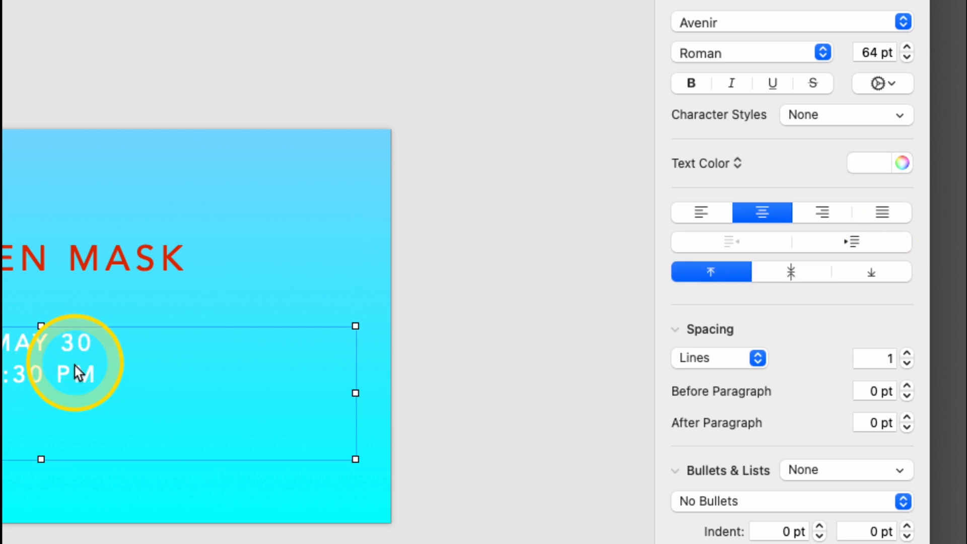
click(871, 163)
click(891, 295)
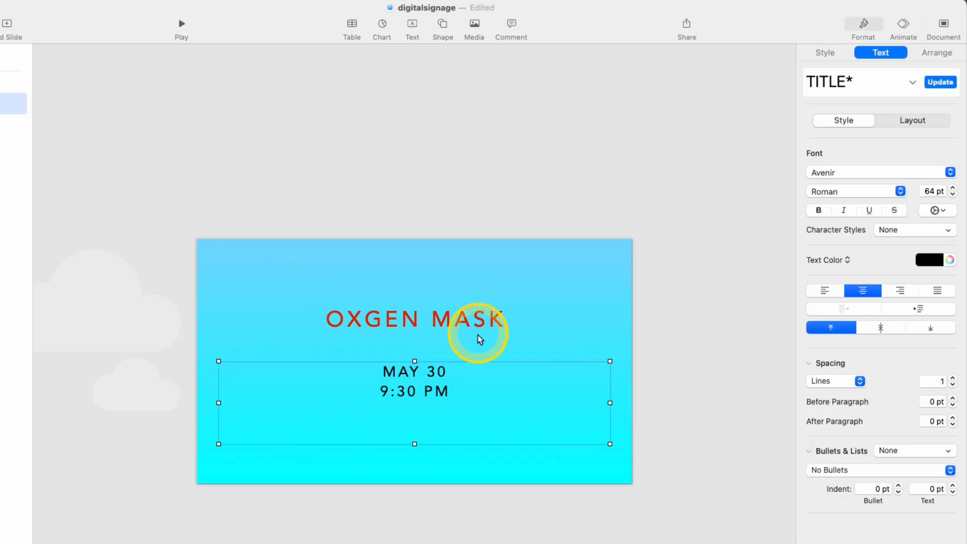
Give slide 3's large cloud a 5 pt black line border and a gray fill, and preview the slide in the slideshow.
click(147, 335)
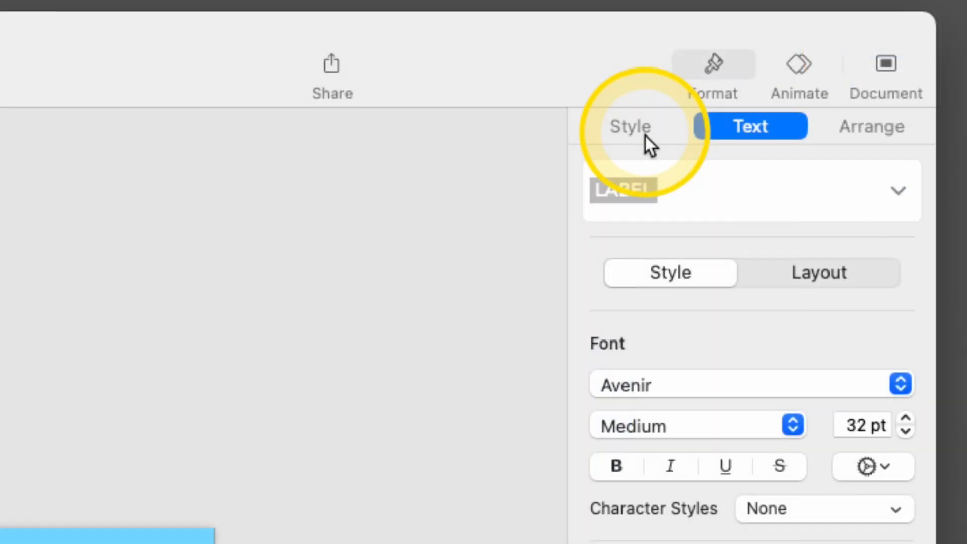
click(645, 135)
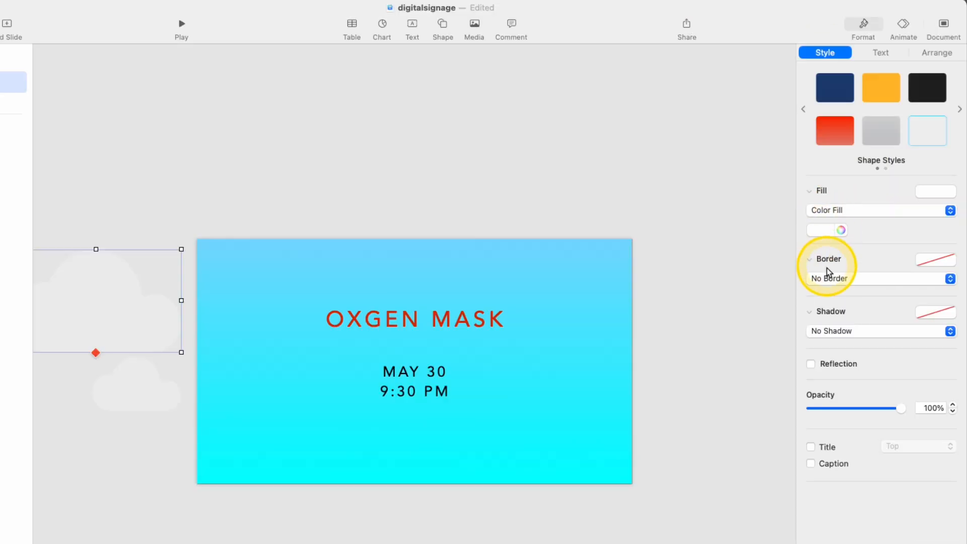
click(829, 280)
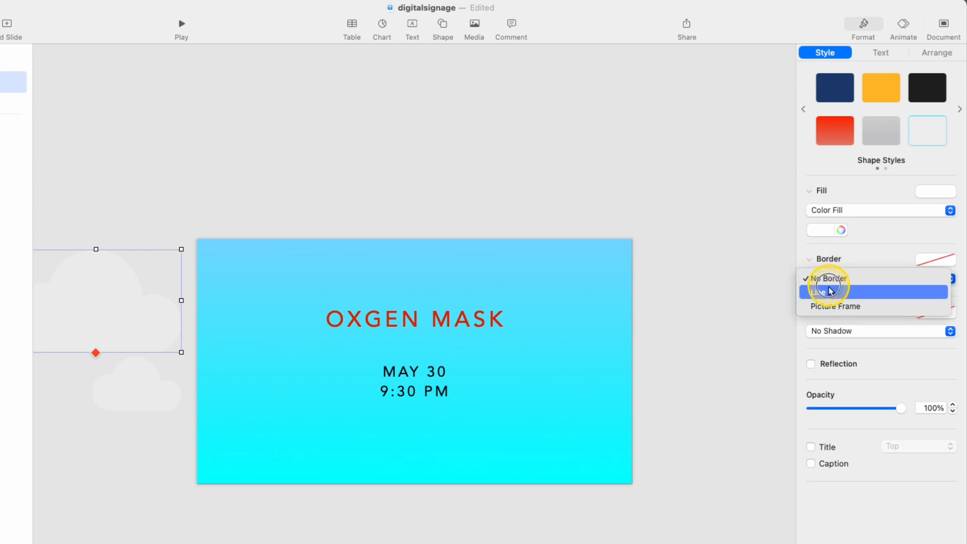
click(830, 291)
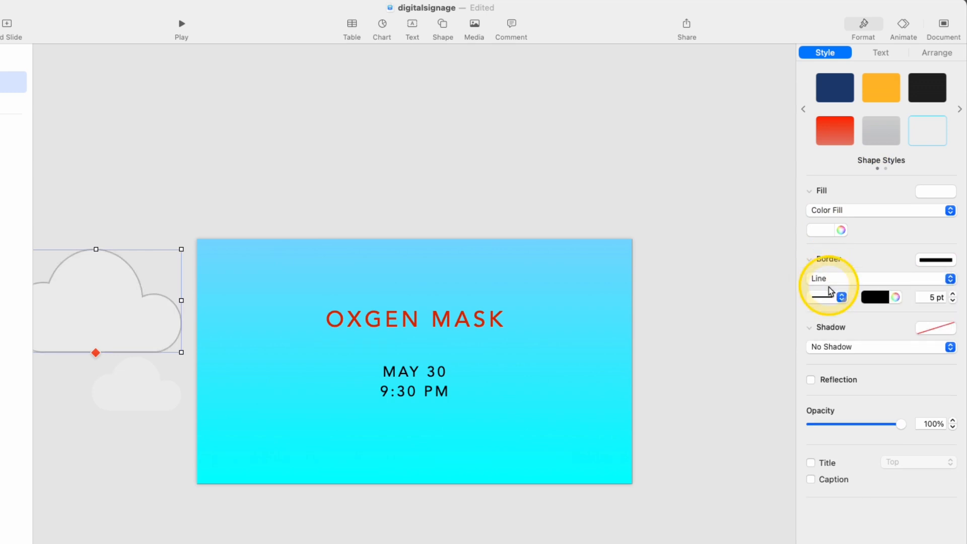
click(824, 231)
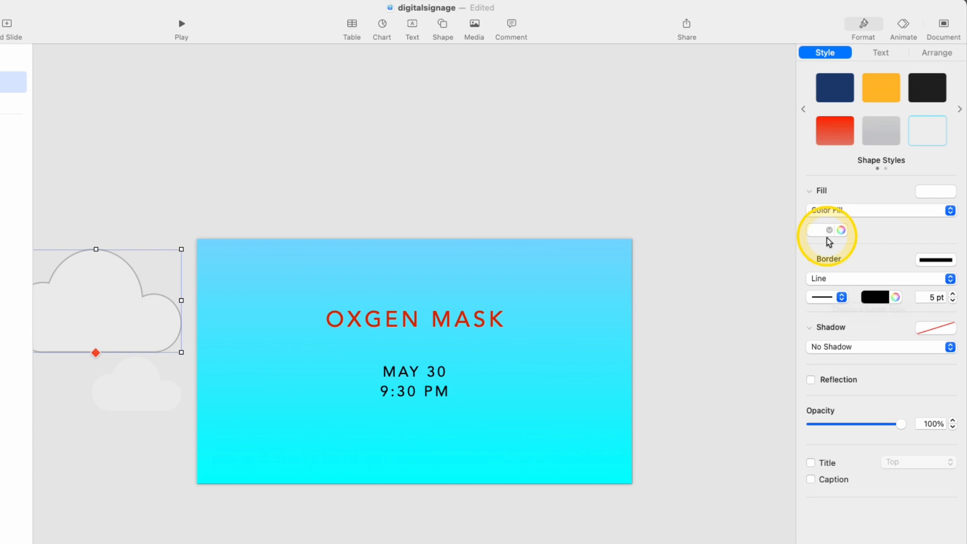
click(815, 312)
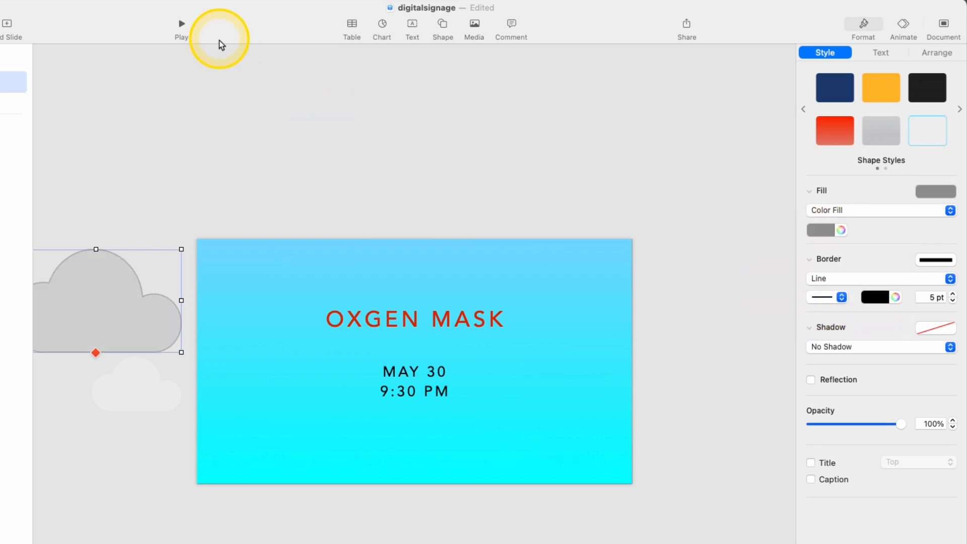
click(185, 28)
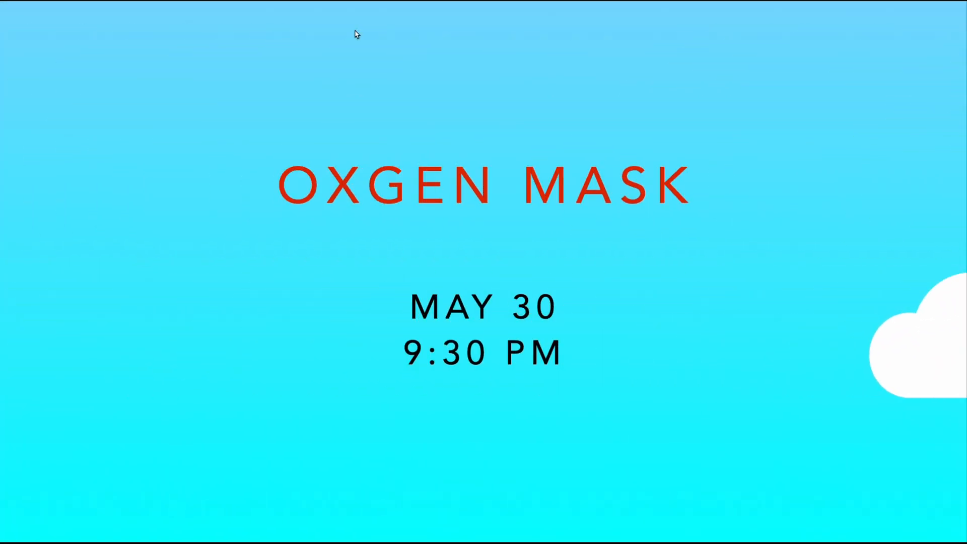
key(Escape)
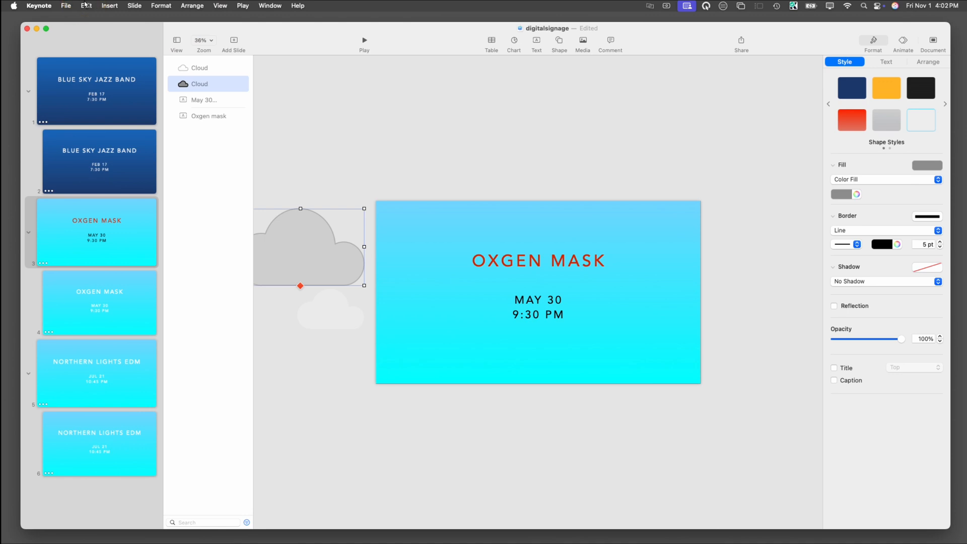
Undo the cloud border and fill, the slide 3 text colours and the dark backgrounds of slides 1 and 2.
key(super+z)
key(super+z)
key(super+z)
key(super+z)
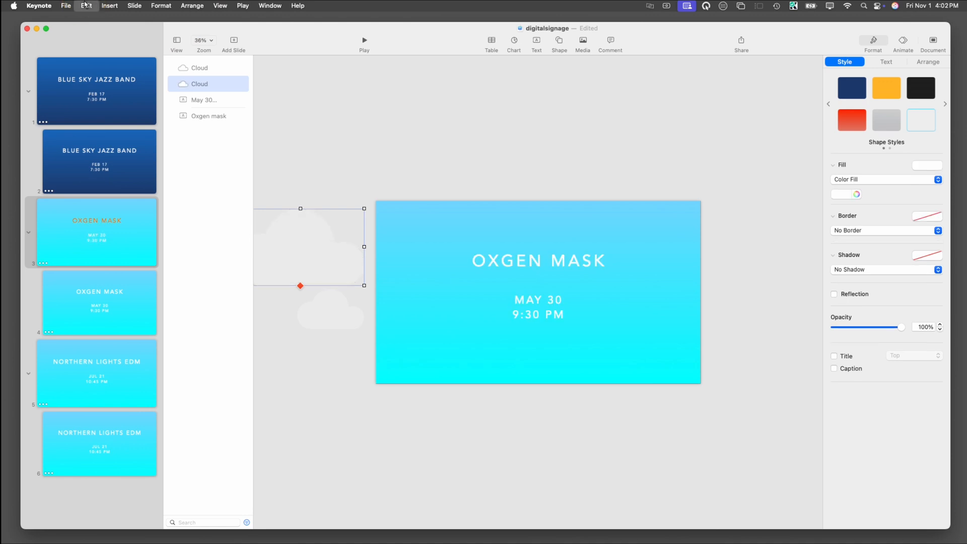
key(super+z)
key(super+z)
key(super+z)
key(super+z)
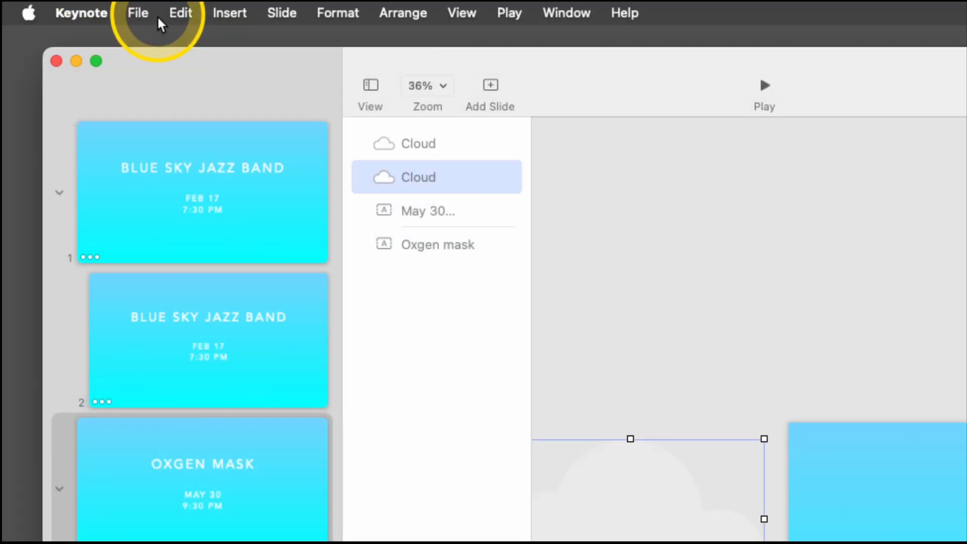
Export all slides as a self-playing 1080p, 30 FPS H.264 movie named digitalsignage in the Movies folder.
click(67, 6)
mouse_move(221, 340)
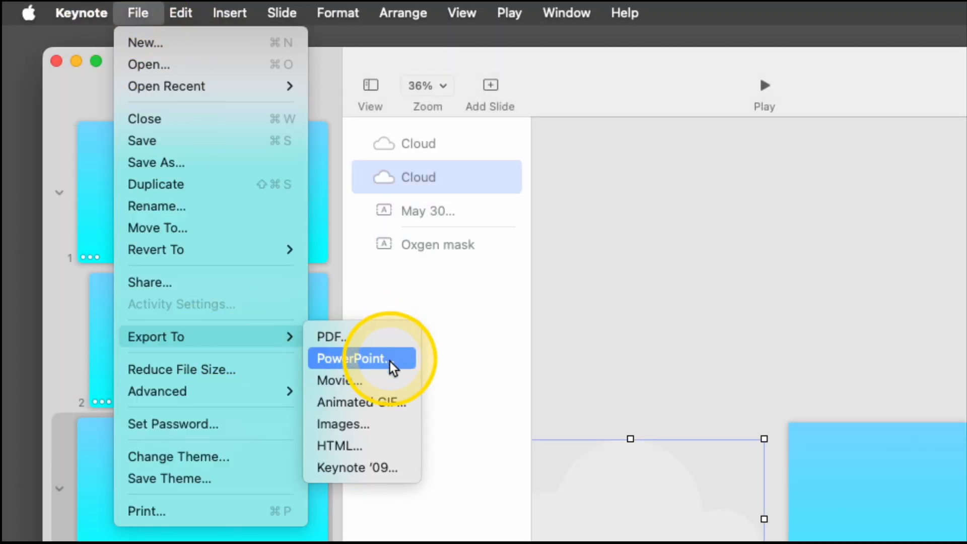
click(387, 389)
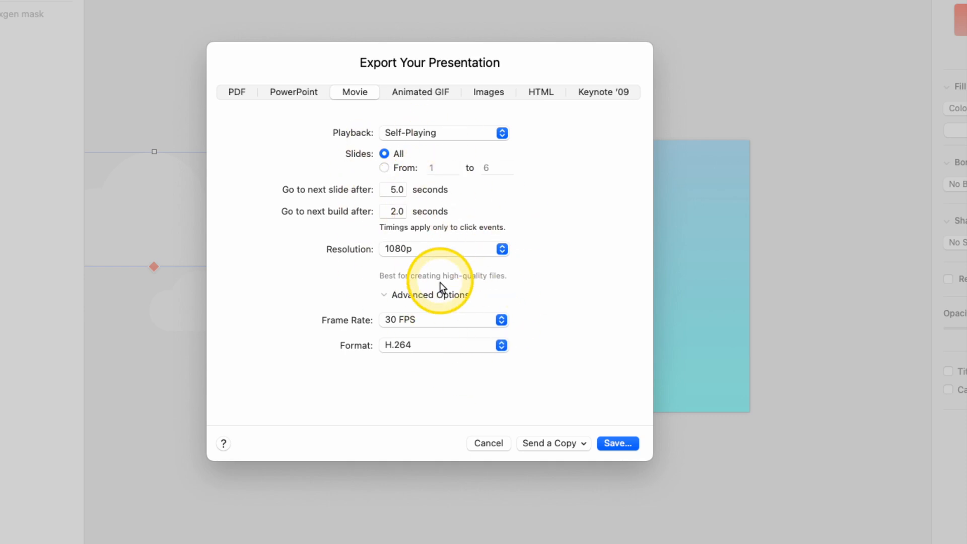
click(611, 445)
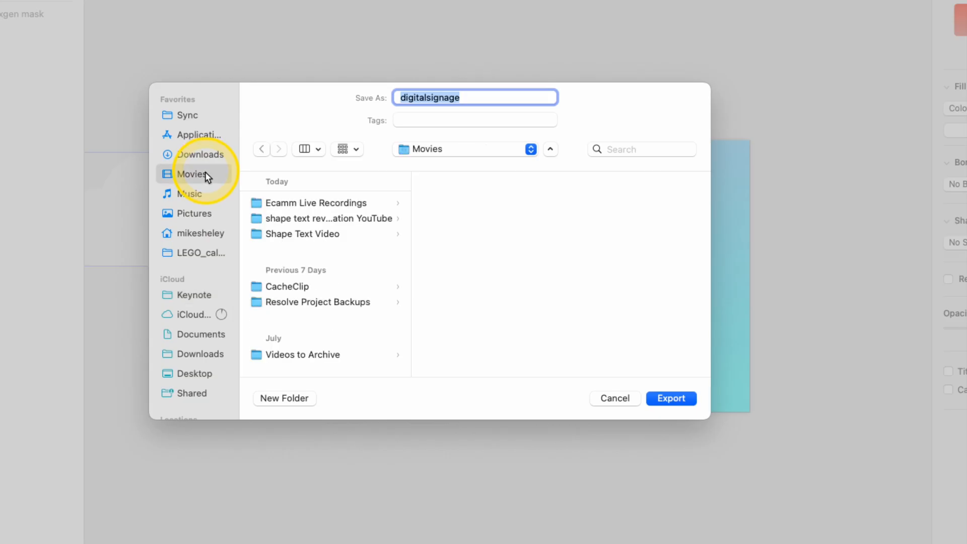
click(677, 396)
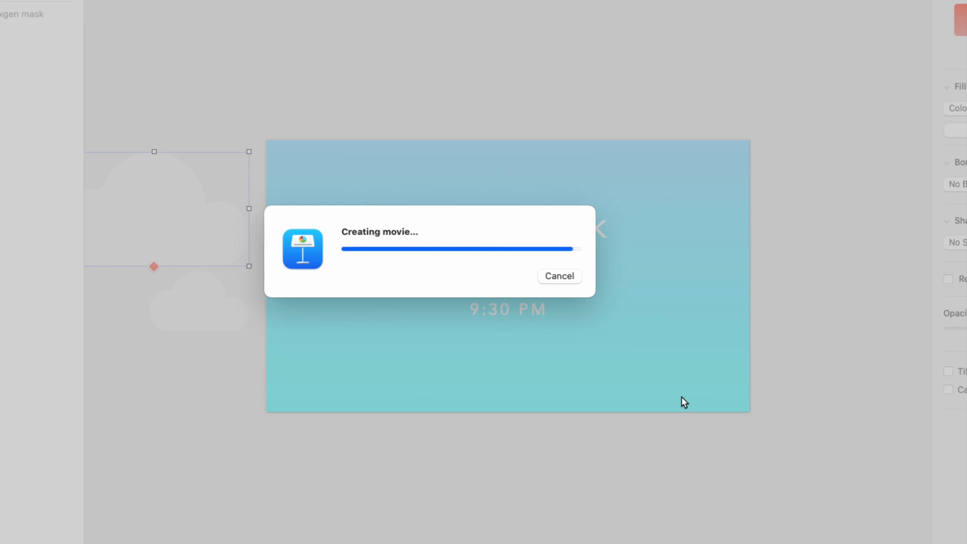
Open the exported digitalsignage movie from the Movies folder in QuickTime Player and play it.
click(386, 149)
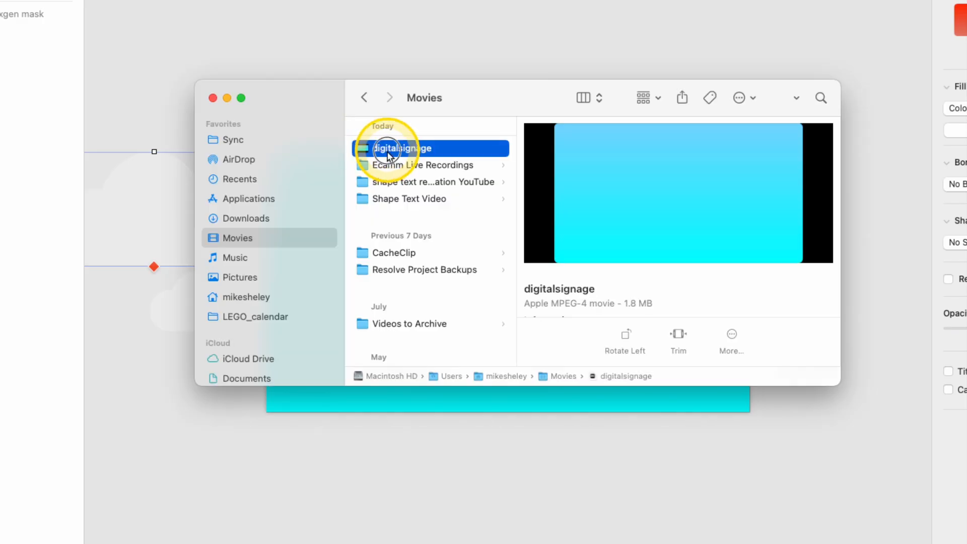
right_click(386, 151)
mouse_move(409, 173)
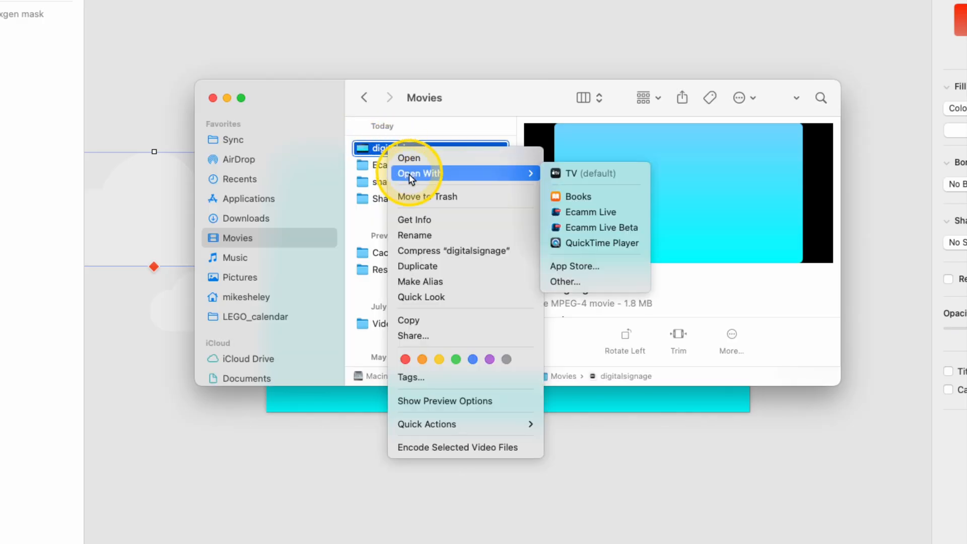
click(561, 245)
click(493, 382)
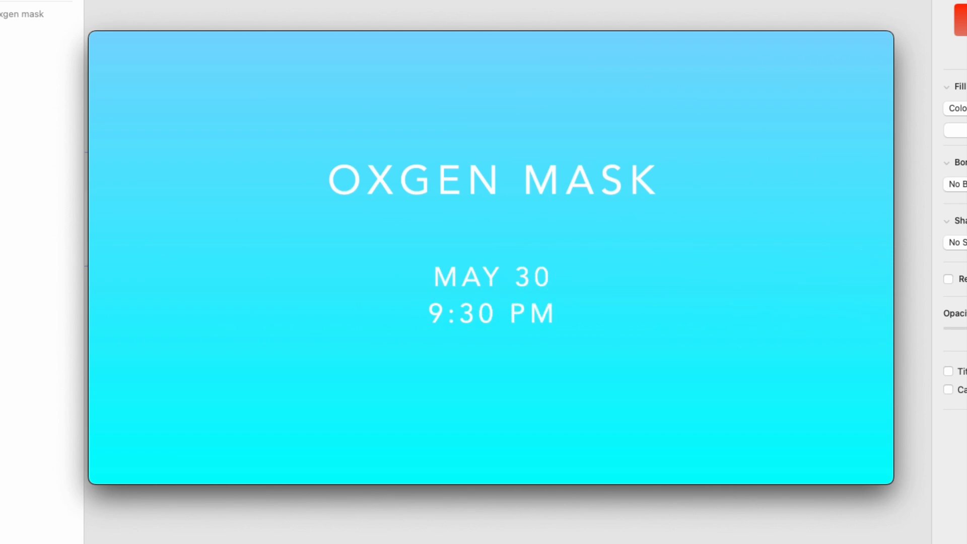
Browse the Animals, Symbols and Science categories of the shape library for alternatives to the clouds.
click(87, 183)
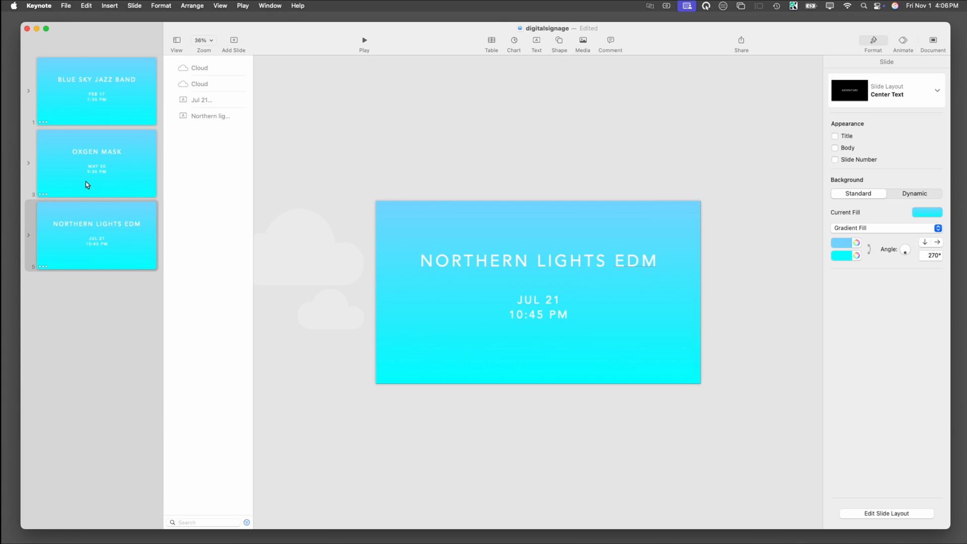
click(559, 42)
click(481, 113)
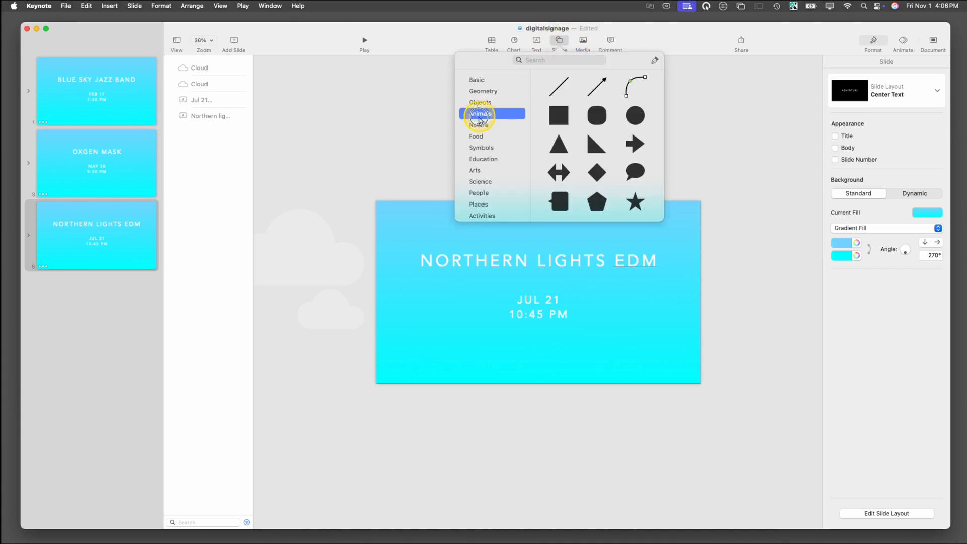
click(482, 148)
click(480, 181)
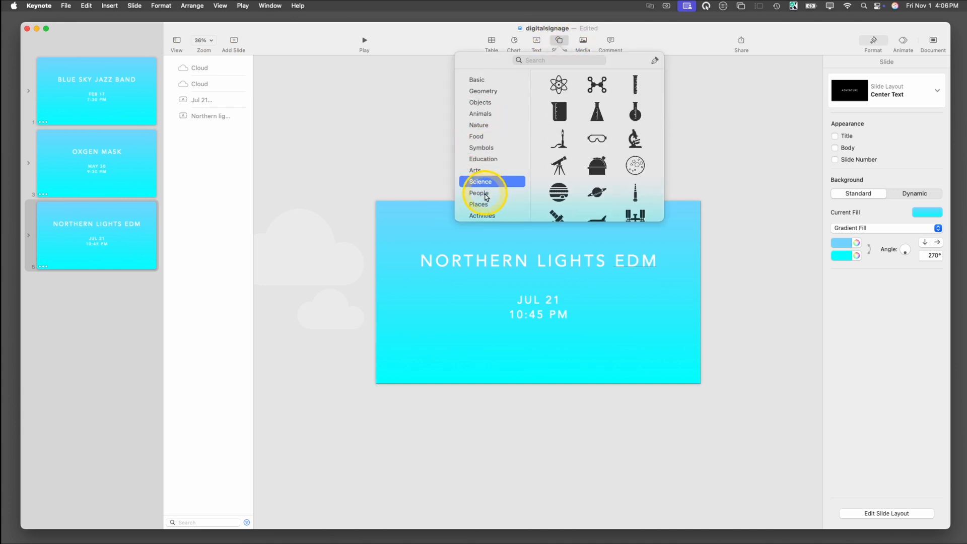
click(394, 146)
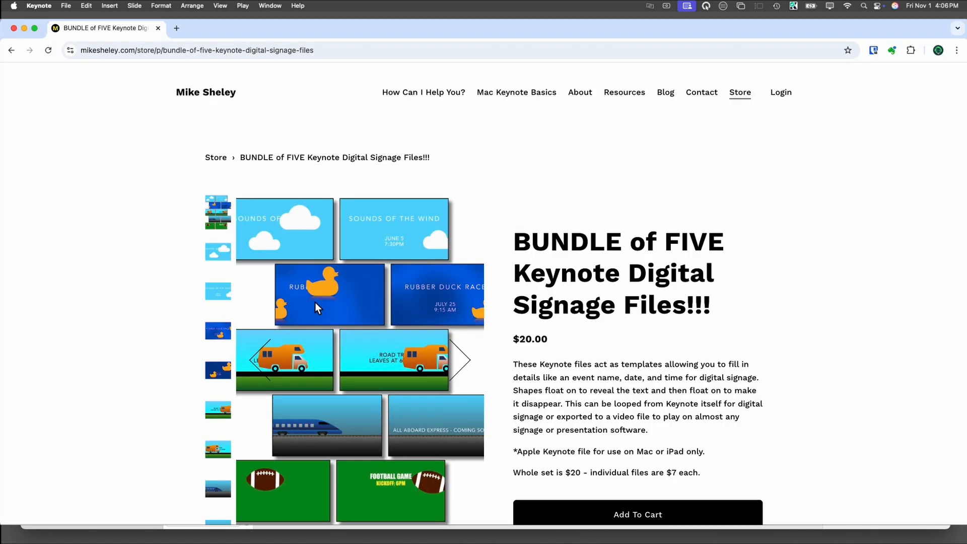
Switch to the browser and examine the signage bundle's sample images with clouds, rubber ducks, camper van, train and football.
scroll(314, 302, down, 2)
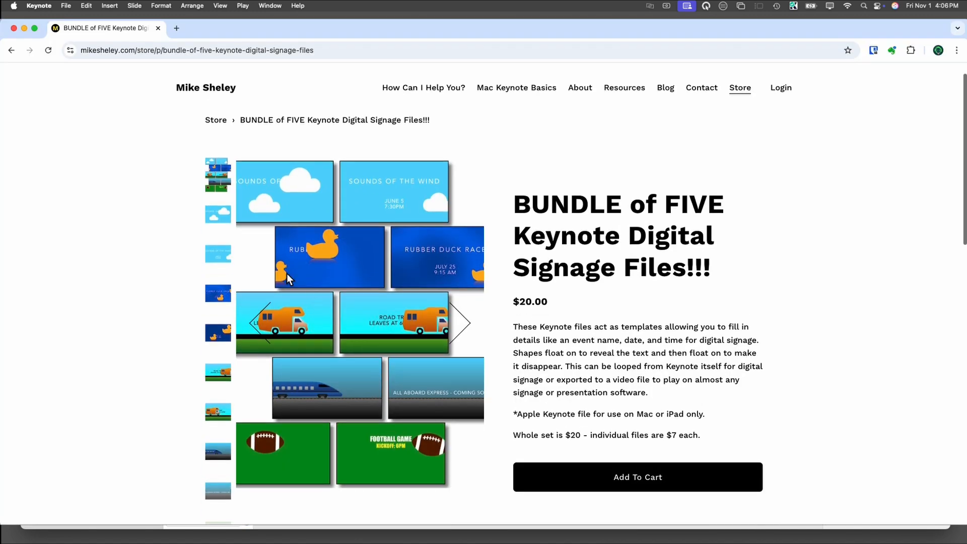
click(221, 218)
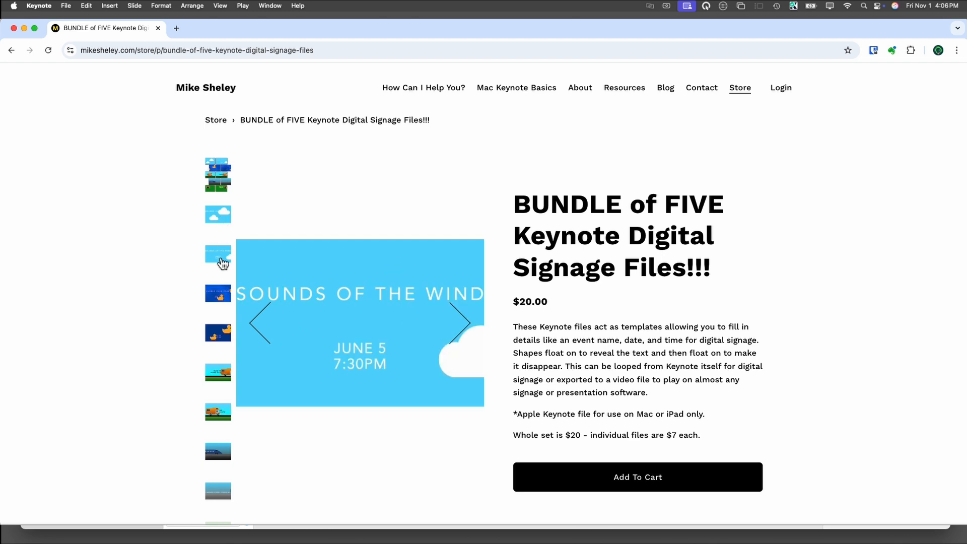
click(220, 298)
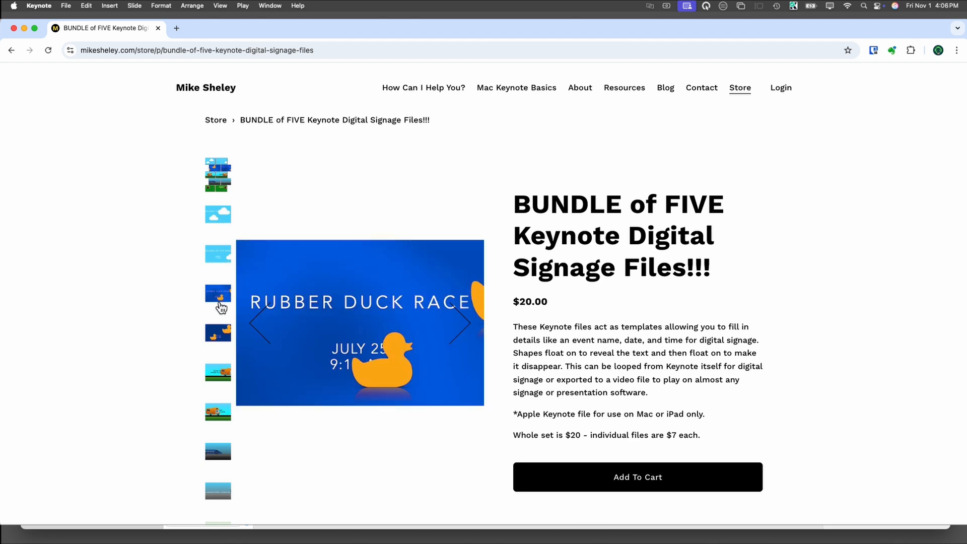
click(219, 334)
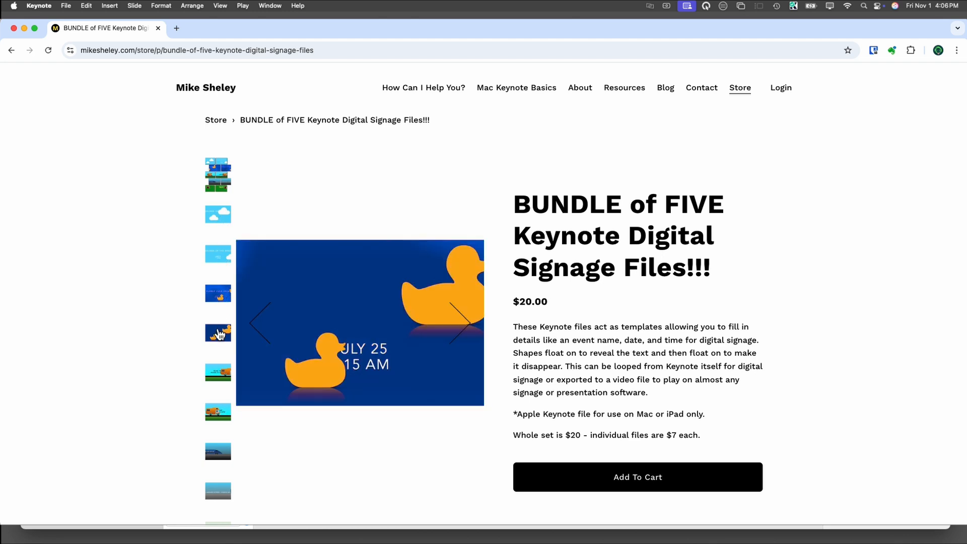
click(218, 374)
scroll(217, 413, down, 1)
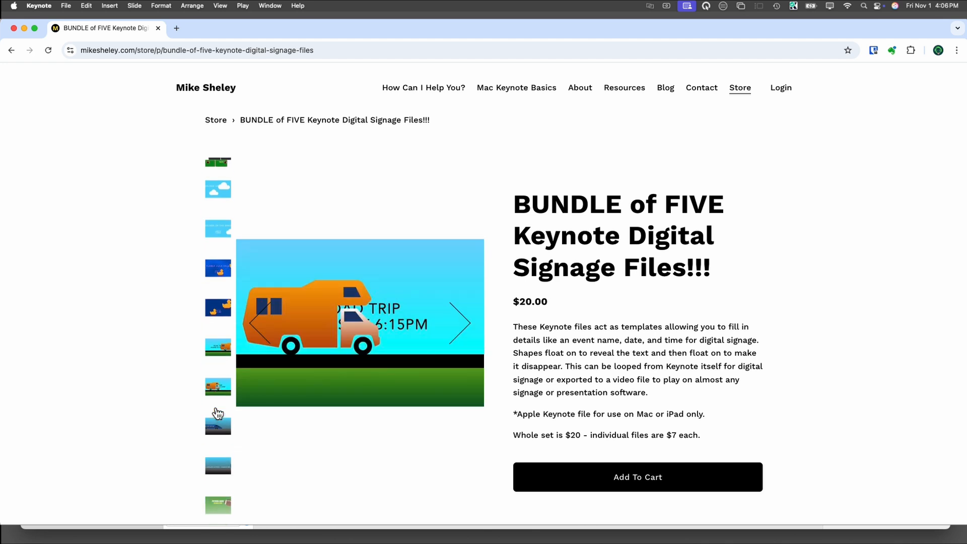
click(216, 429)
click(220, 462)
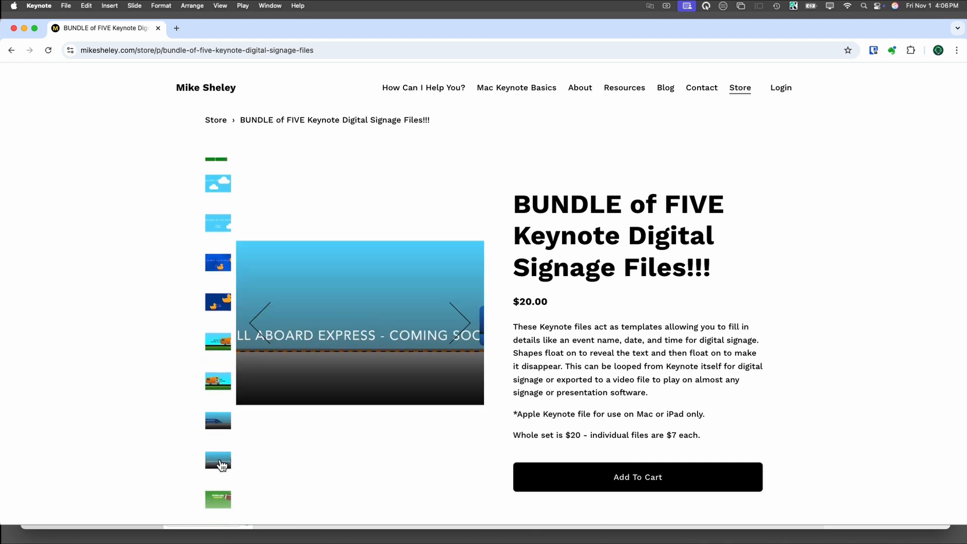
scroll(218, 463, down, 2)
click(218, 449)
click(222, 488)
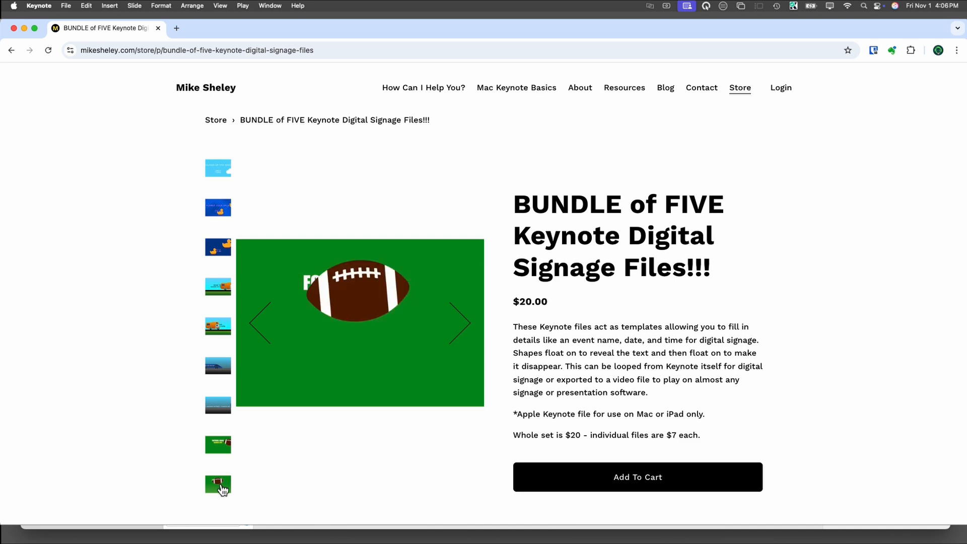
scroll(177, 400, down, 3)
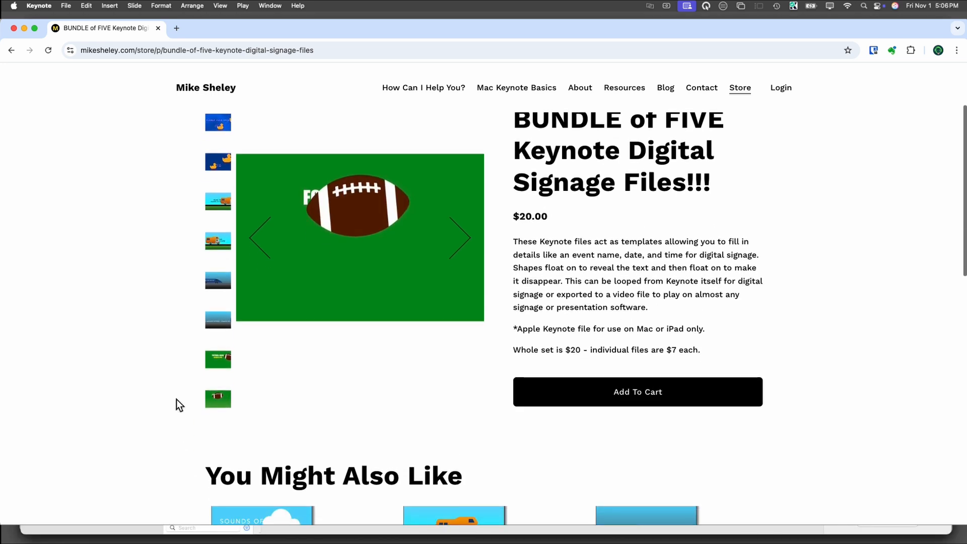
Review the product description and preview images on the Keynote digital signage bundle's store page.
scroll(176, 399, up, 3)
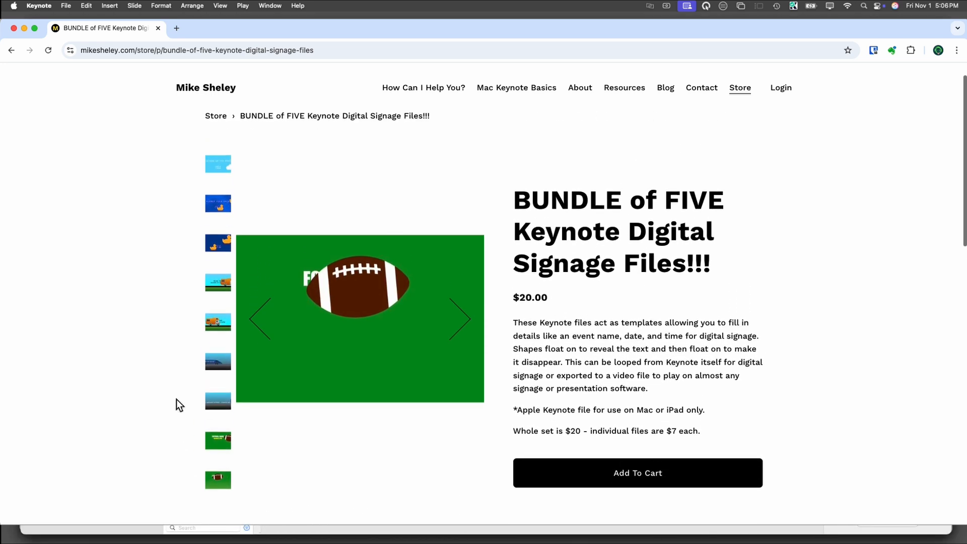
scroll(176, 399, down, 1)
scroll(176, 399, up, 1)
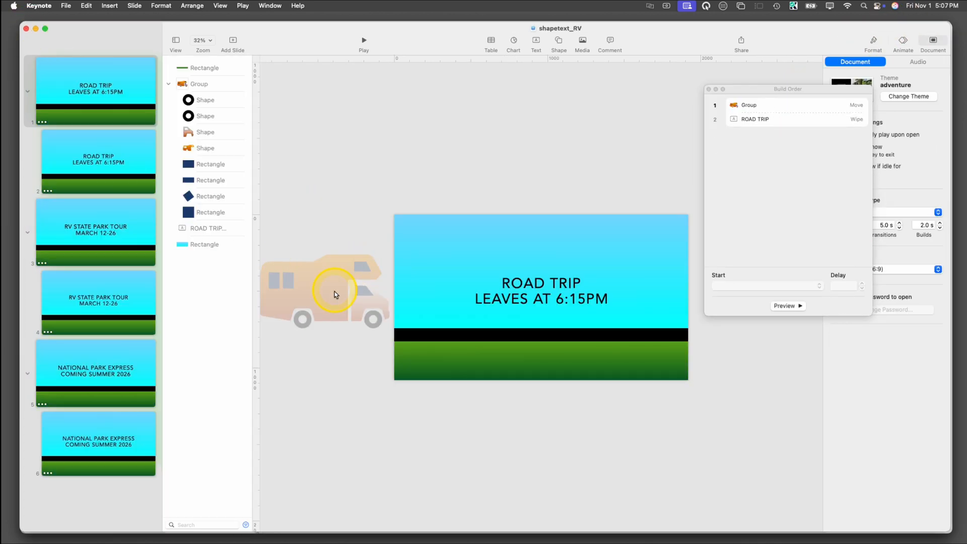
Preview the camper van and text builds on the ROAD TRIP slide of shapetext_RV and inspect the shapes that make up the van.
click(787, 306)
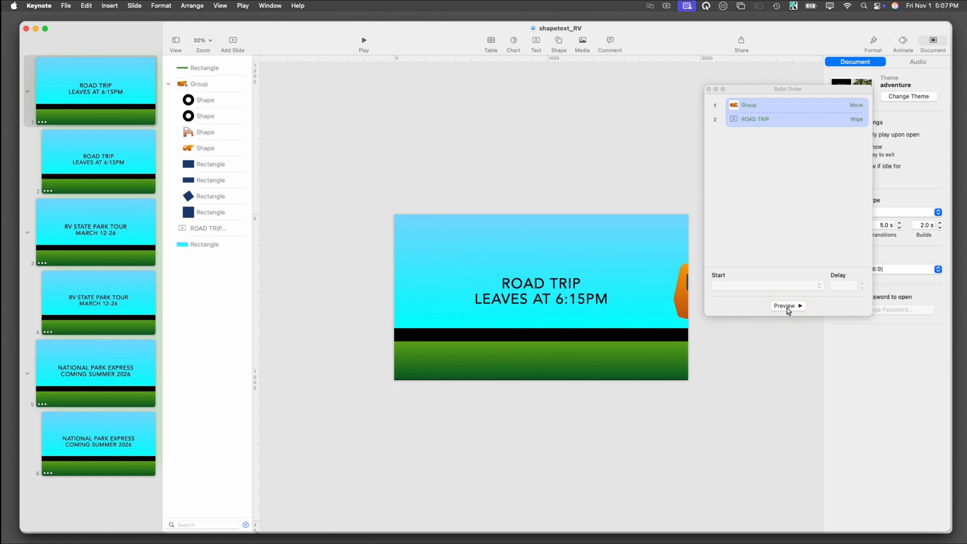
click(315, 300)
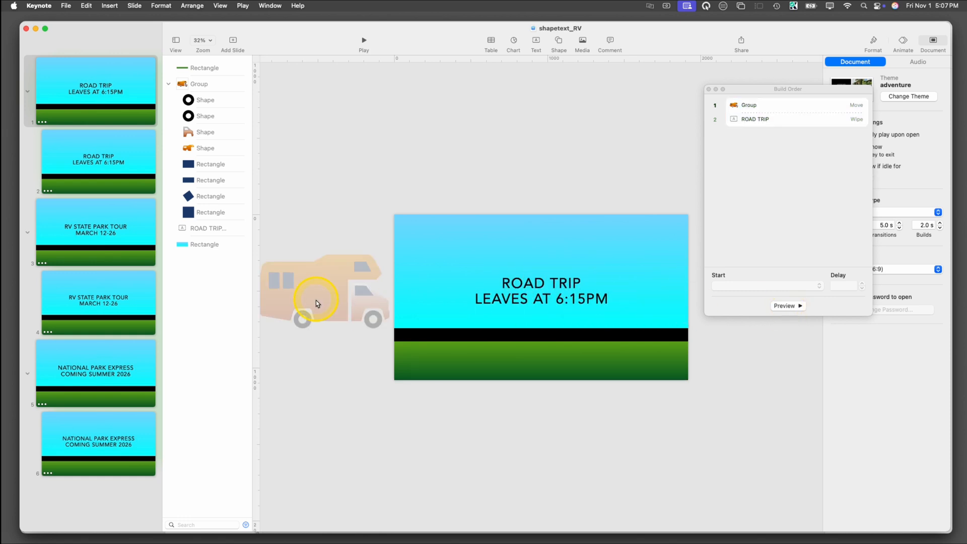
click(316, 300)
click(361, 270)
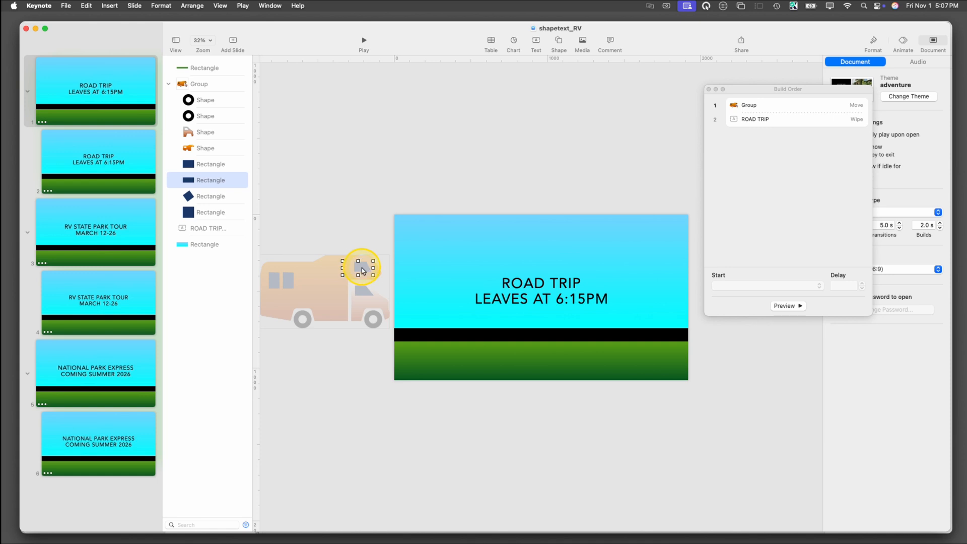
click(330, 293)
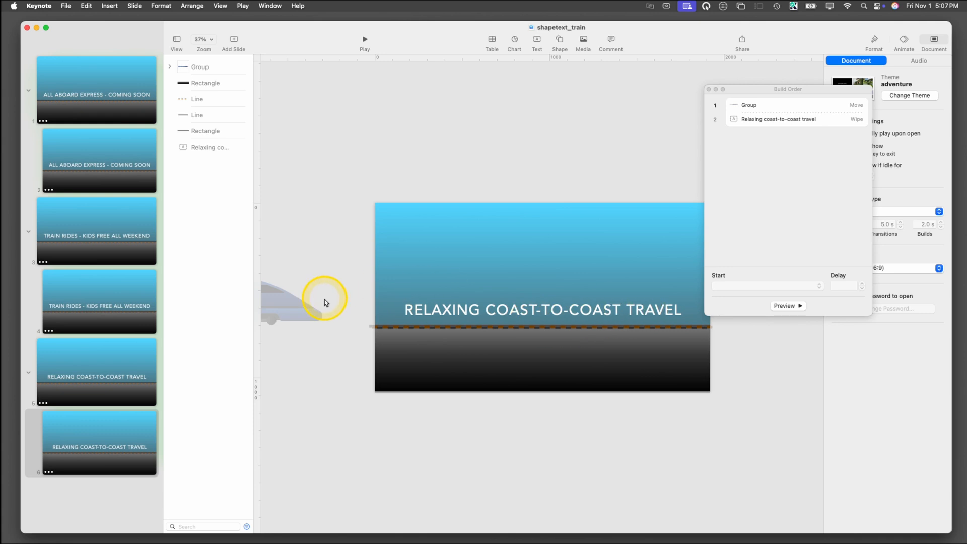
Preview the train and text builds on both RELAXING COAST-TO-COAST TRAVEL slides of the shapetext_train presentation.
click(803, 308)
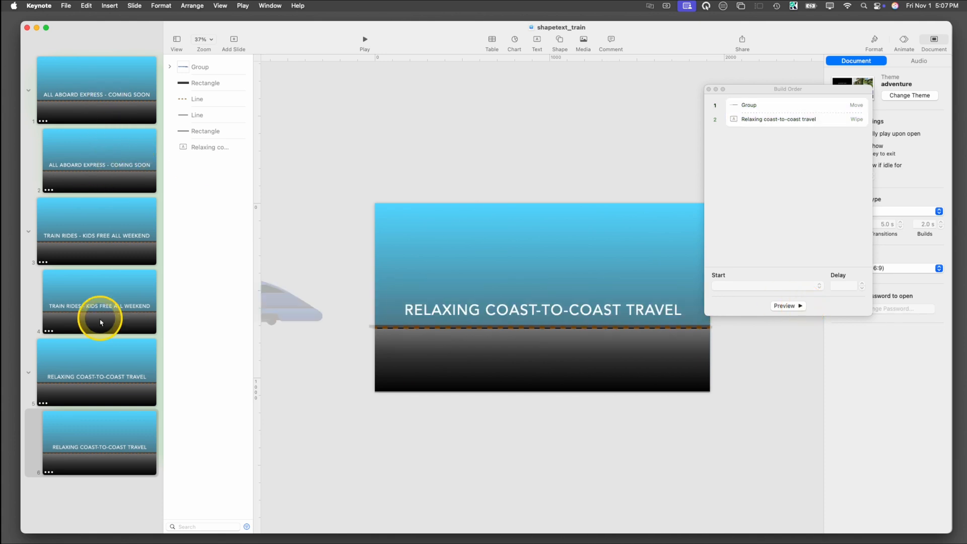
click(95, 375)
click(786, 305)
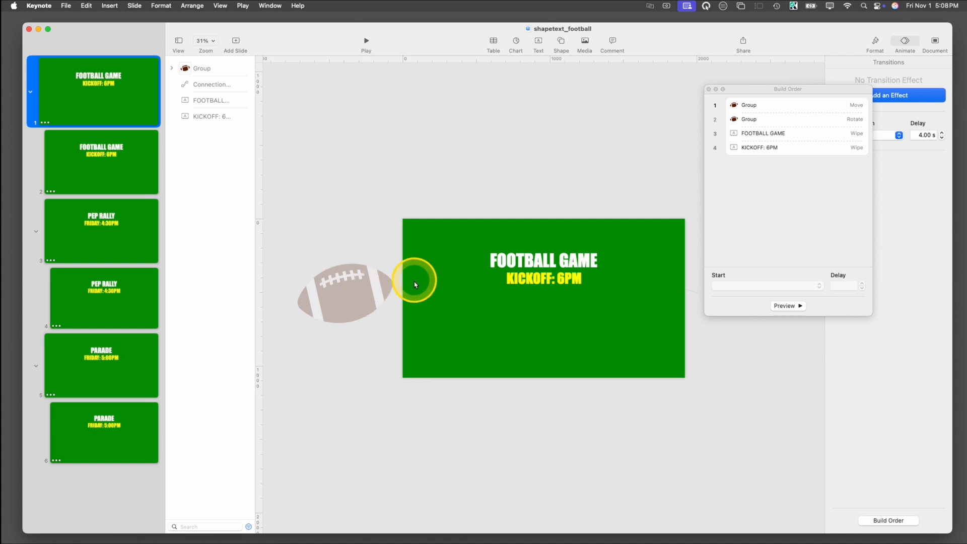
Preview the football and text builds on both FOOTBALL GAME slides of shapetext_football, and close the presentation.
click(448, 266)
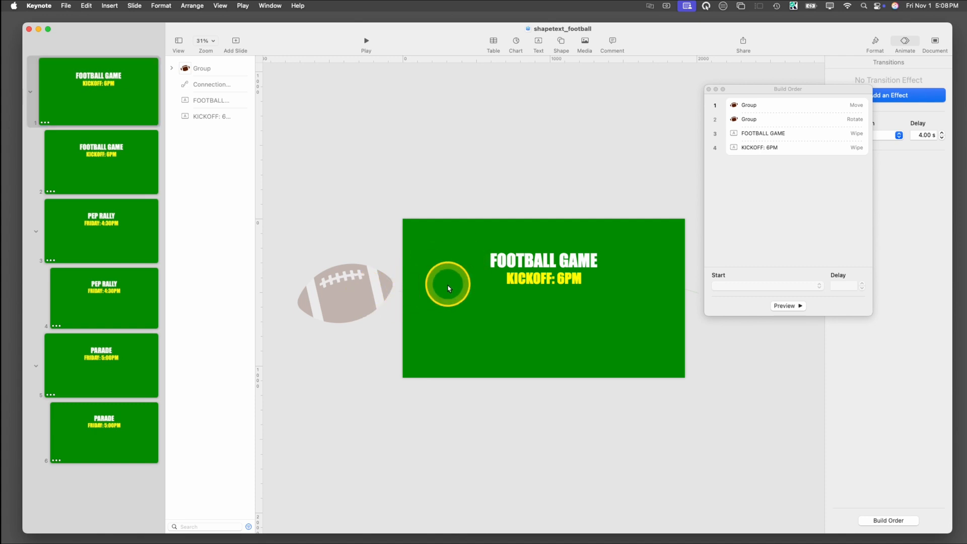
click(791, 306)
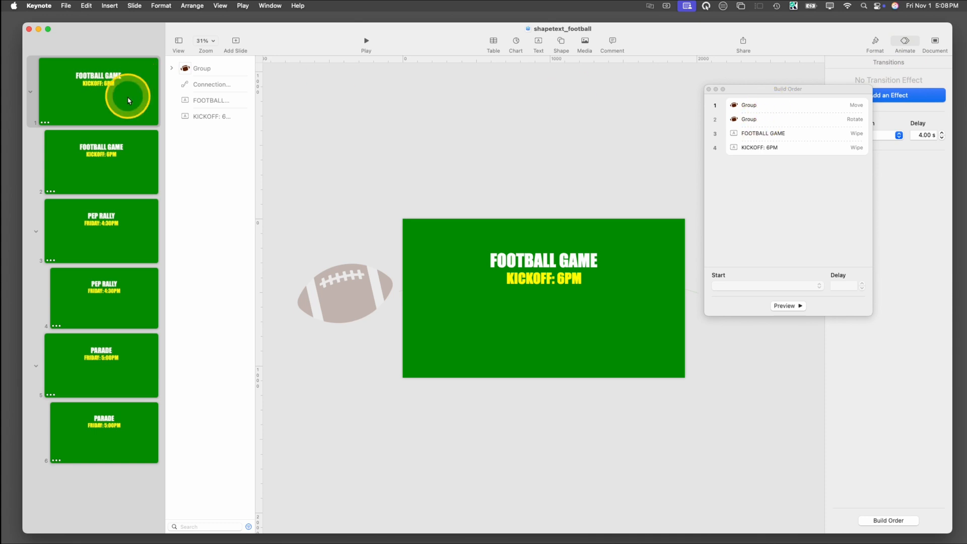
click(112, 162)
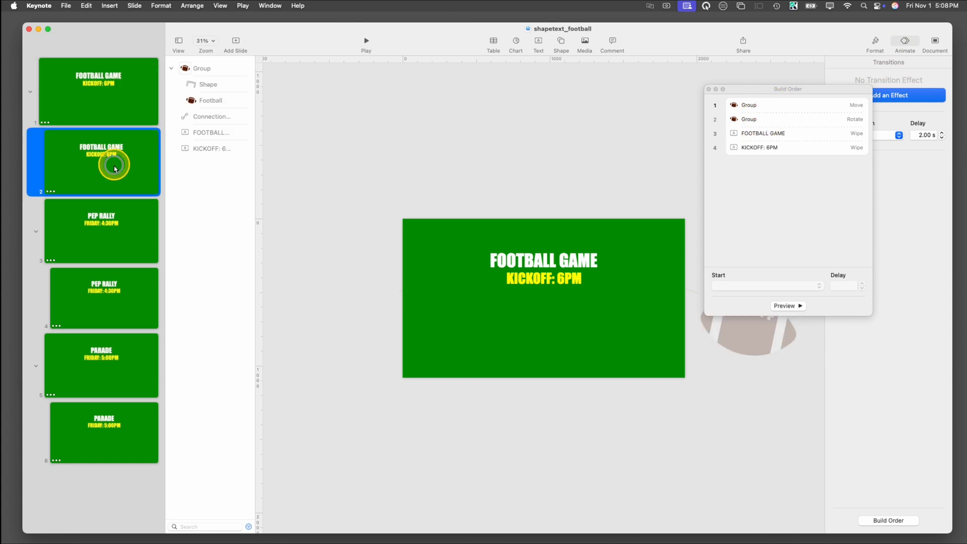
click(793, 306)
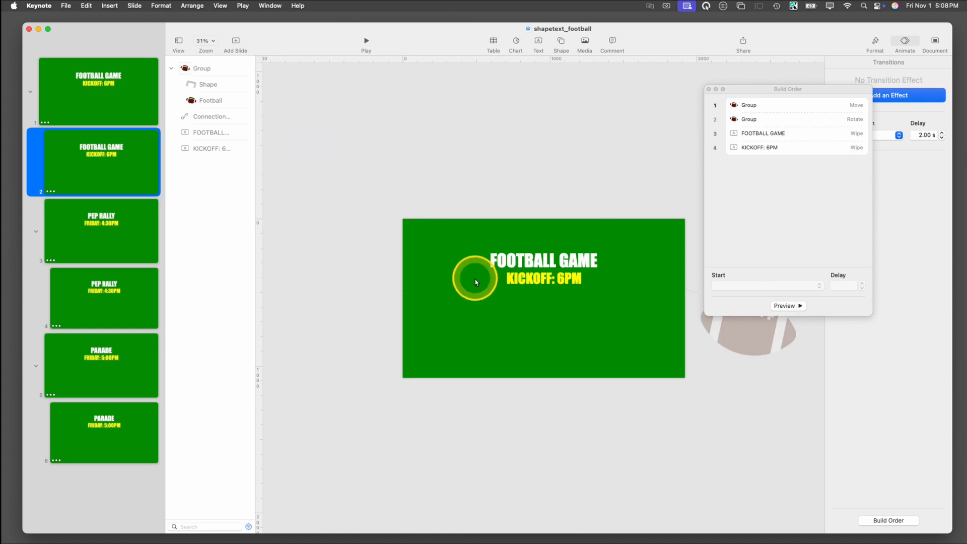
click(517, 260)
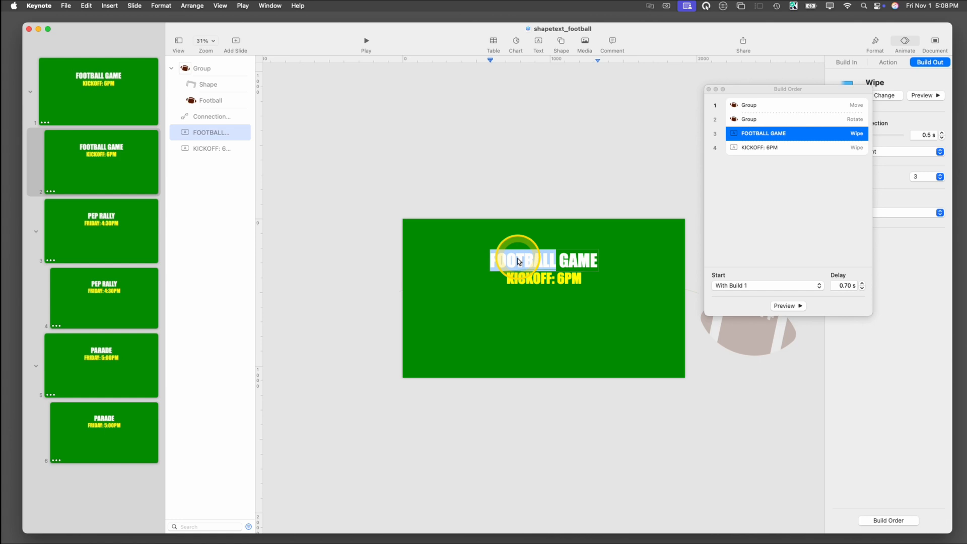
click(29, 29)
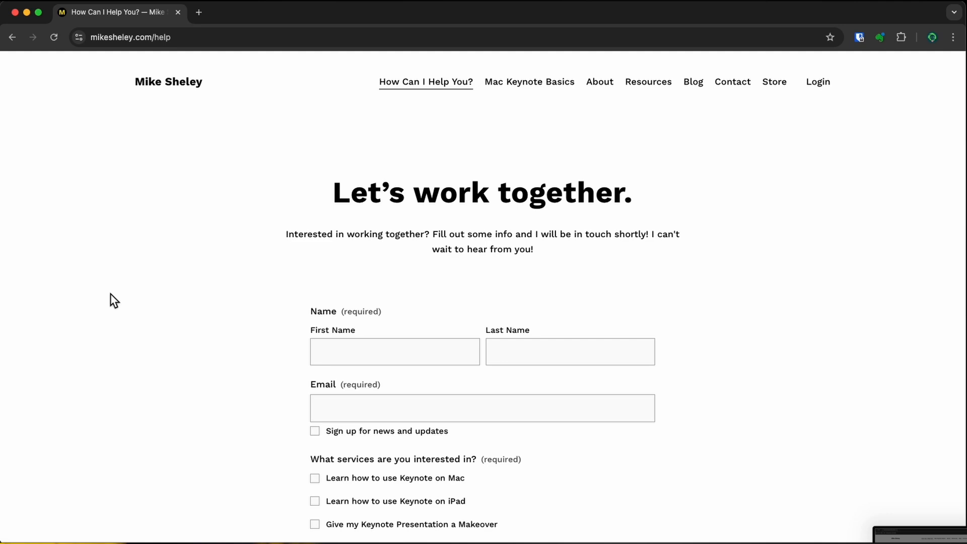
Read through the How Can I Help You? page's contact form in the browser, including its services and budget questions.
scroll(110, 294, down, 3)
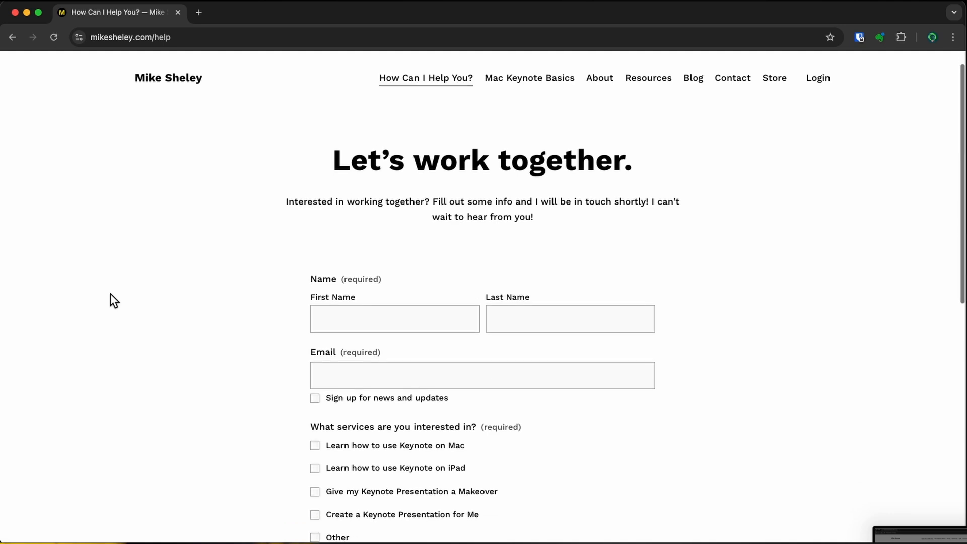
scroll(110, 294, down, 2)
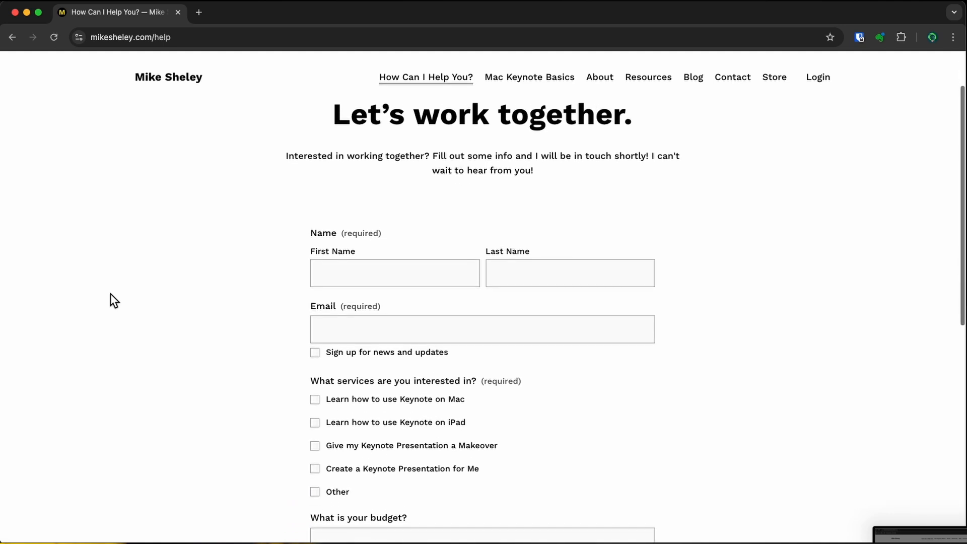
scroll(110, 294, down, 3)
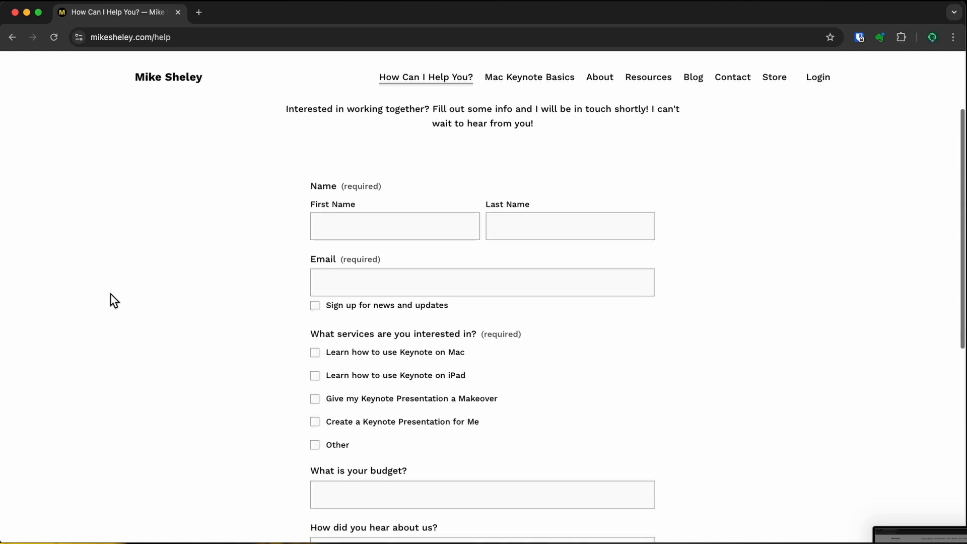
scroll(110, 294, down, 1)
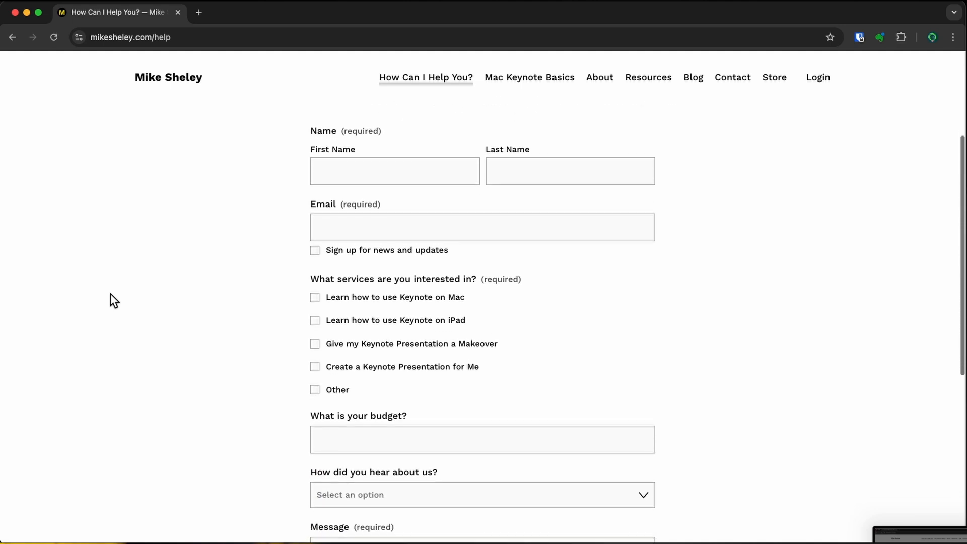